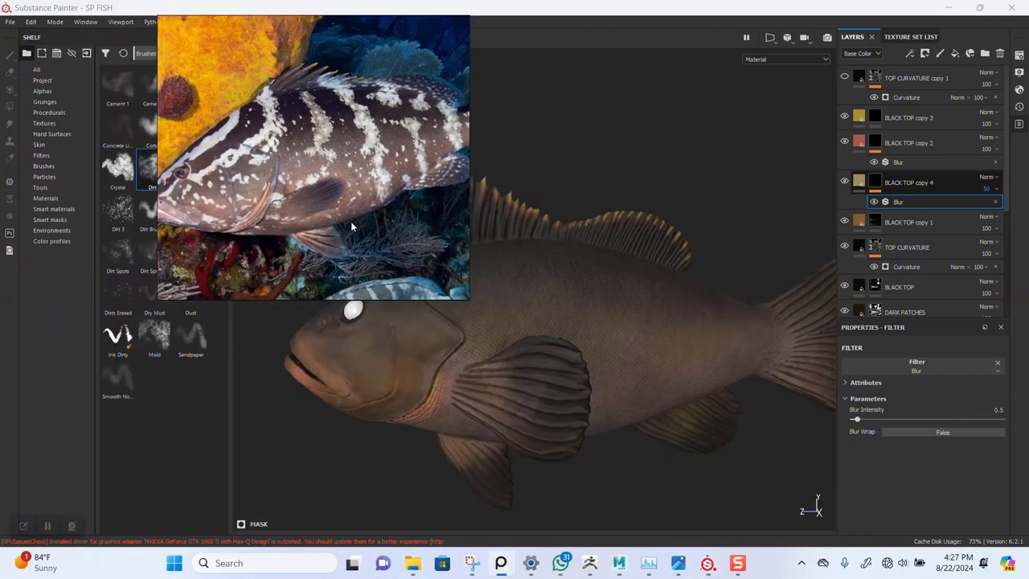
# - Examine the grouper photos on the reference board for the skin markings on the head and body
pyautogui.scroll(-2, 354, 153)
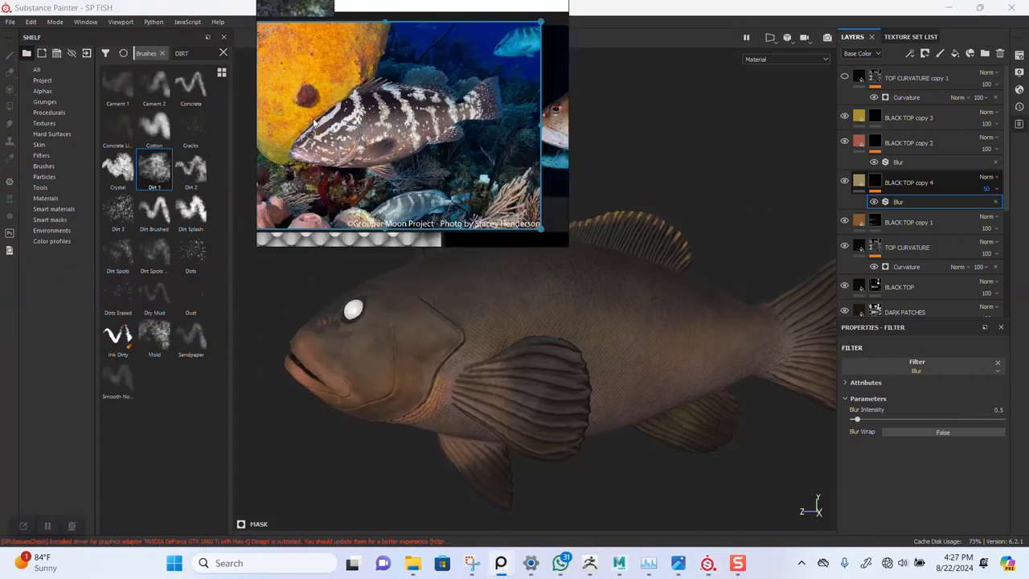
pyautogui.scroll(-2, 351, 157)
pyautogui.click(355, 152)
pyautogui.scroll(2, 354, 152)
pyautogui.scroll(-4, 355, 153)
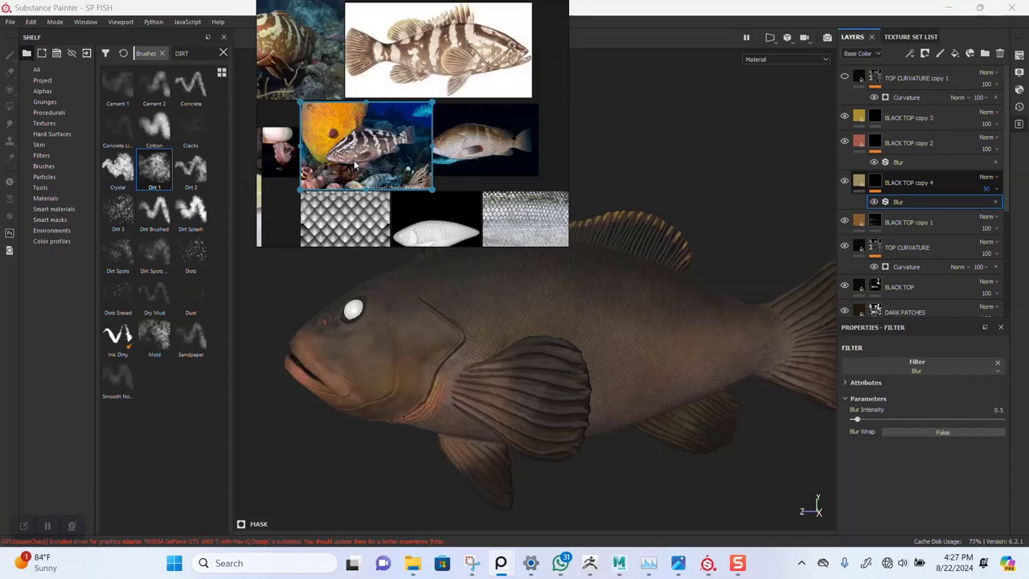
pyautogui.scroll(3, 311, 164)
pyautogui.scroll(6, 312, 164)
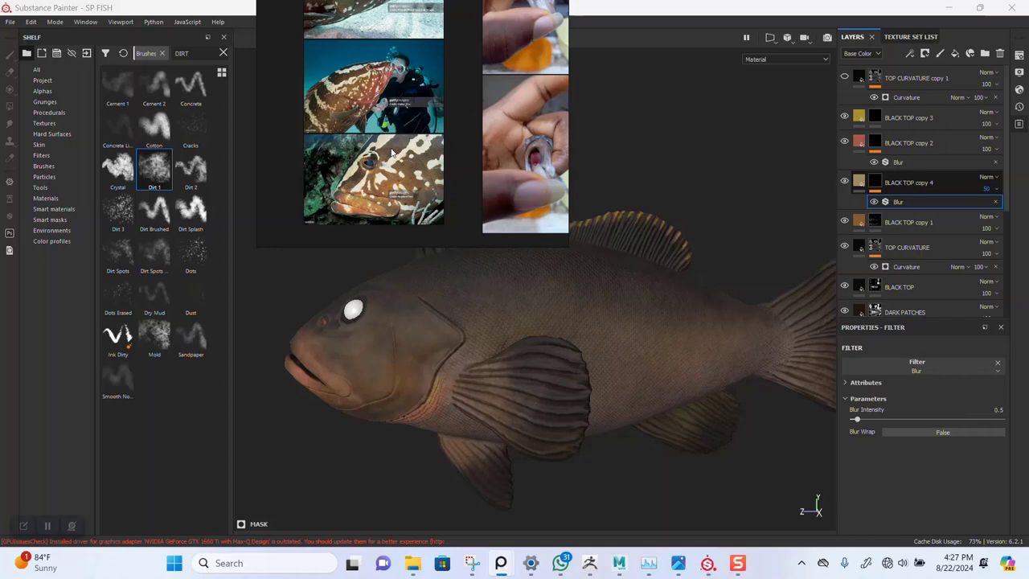
pyautogui.scroll(4, 391, 153)
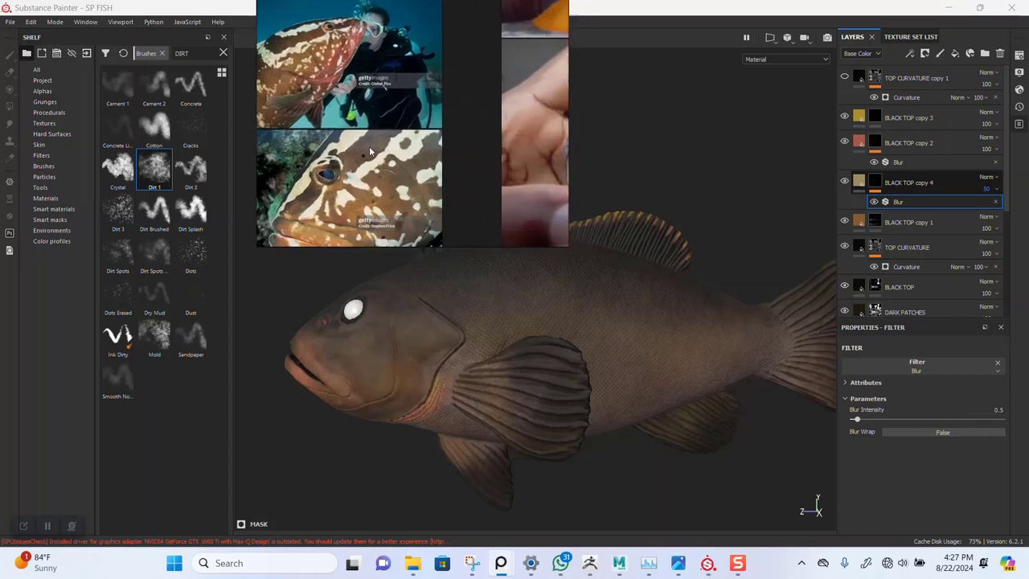
pyautogui.scroll(-5, 365, 151)
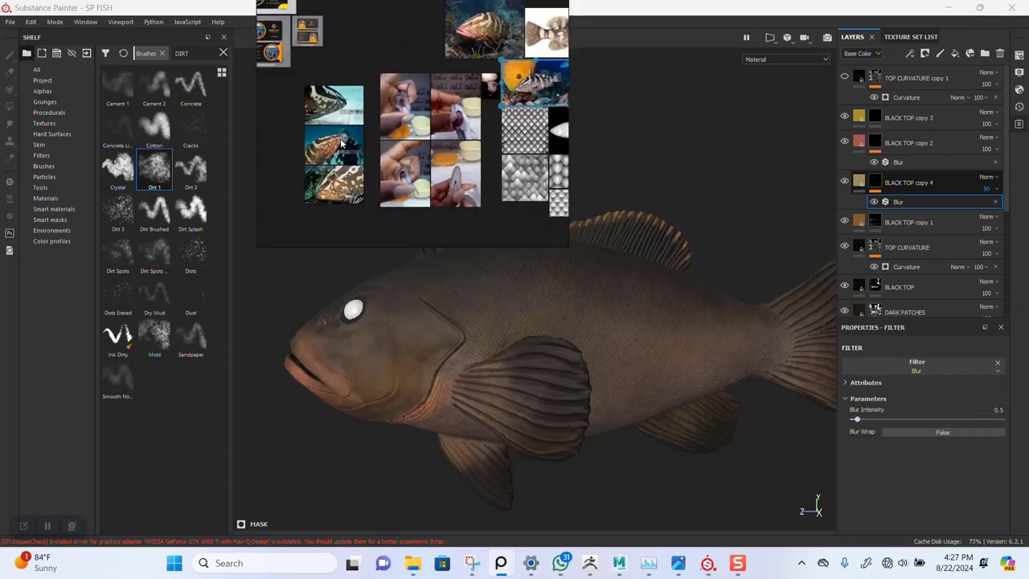
pyautogui.scroll(3, 395, 128)
pyautogui.moveTo(394, 129); pyautogui.dragTo(296, 185, button='middle')
pyautogui.moveTo(555, 44); pyautogui.dragTo(364, 172, button='middle')
pyautogui.scroll(6, 363, 166)
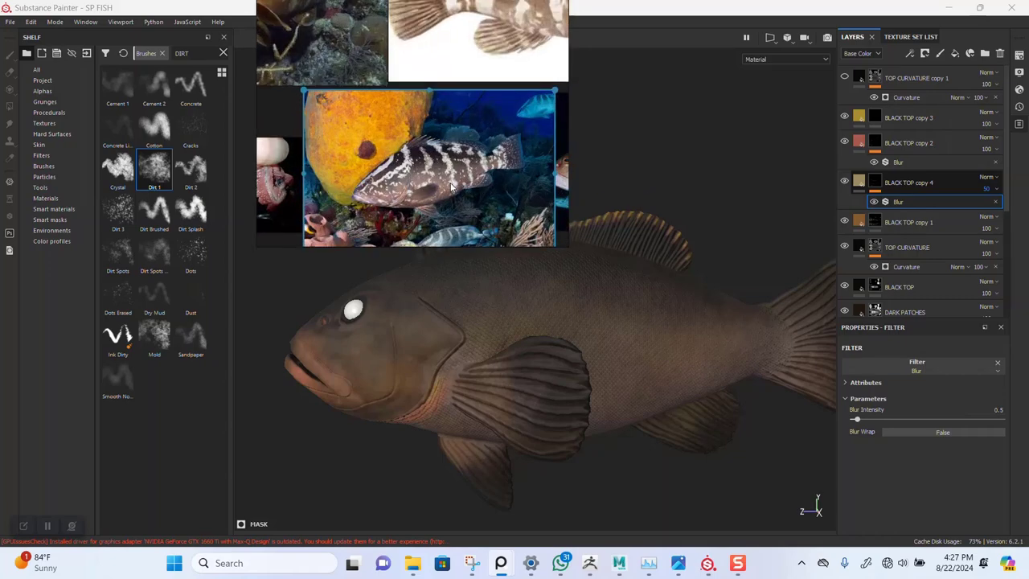
pyautogui.moveTo(424, 187)
pyautogui.mouseDown(button='middle')
pyautogui.moveTo(417, 244)
pyautogui.moveTo(443, 189)
pyautogui.mouseUp(button='middle')
# - Move the reference window clear of the fish model, keeping the grouper's head and front body in view
pyautogui.moveTo(444, 145); pyautogui.dragTo(361, 287, button='right')
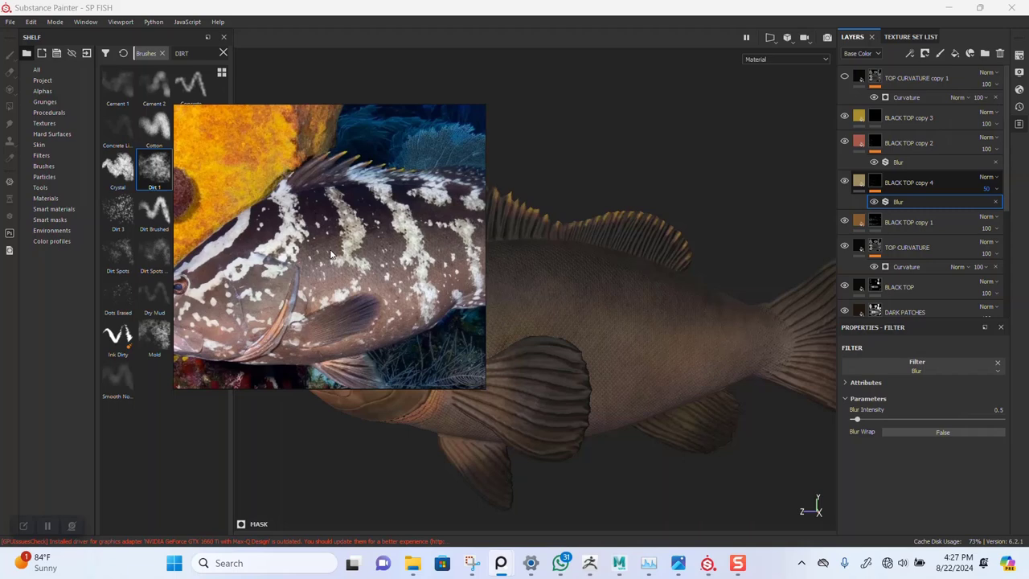
pyautogui.moveTo(361, 277); pyautogui.dragTo(356, 213, button='middle')
pyautogui.moveTo(340, 258); pyautogui.dragTo(295, 185, button='right')
pyautogui.moveTo(295, 188); pyautogui.dragTo(289, 238, button='middle')
pyautogui.moveTo(289, 237); pyautogui.dragTo(261, 173, button='right')
pyautogui.moveTo(261, 174); pyautogui.dragTo(206, 202)
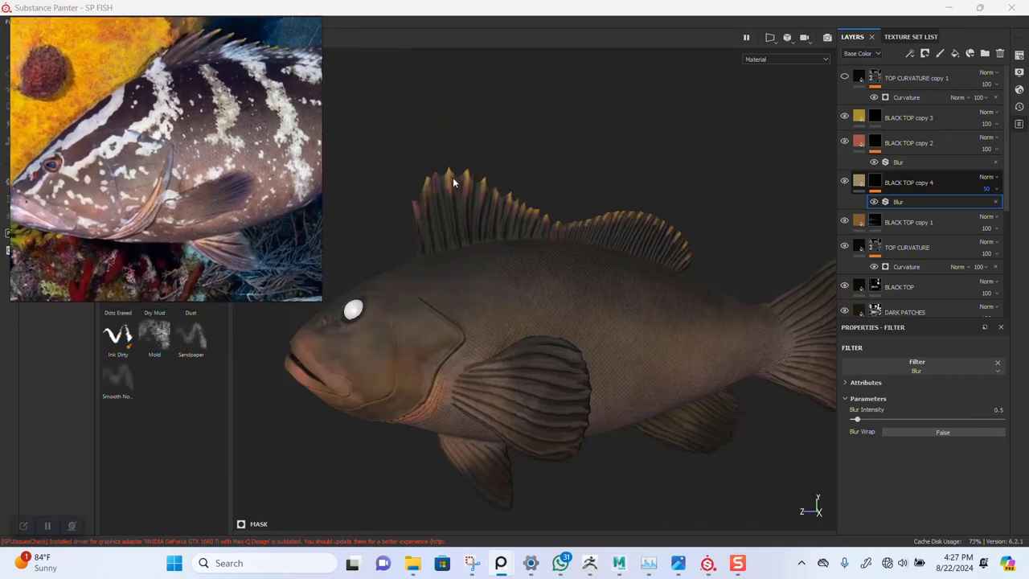
# - Duplicate the BLACK TOP copy 4 layer and replace the duplicate's blurred mask with a fresh black mask
pyautogui.keyDown('alt'); pyautogui.moveTo(445, 307); pyautogui.dragTo(532, 326, button='middle'); pyautogui.keyUp('alt')
pyautogui.keyDown('alt'); pyautogui.moveTo(532, 327); pyautogui.dragTo(508, 346, button='right'); pyautogui.keyUp('alt')
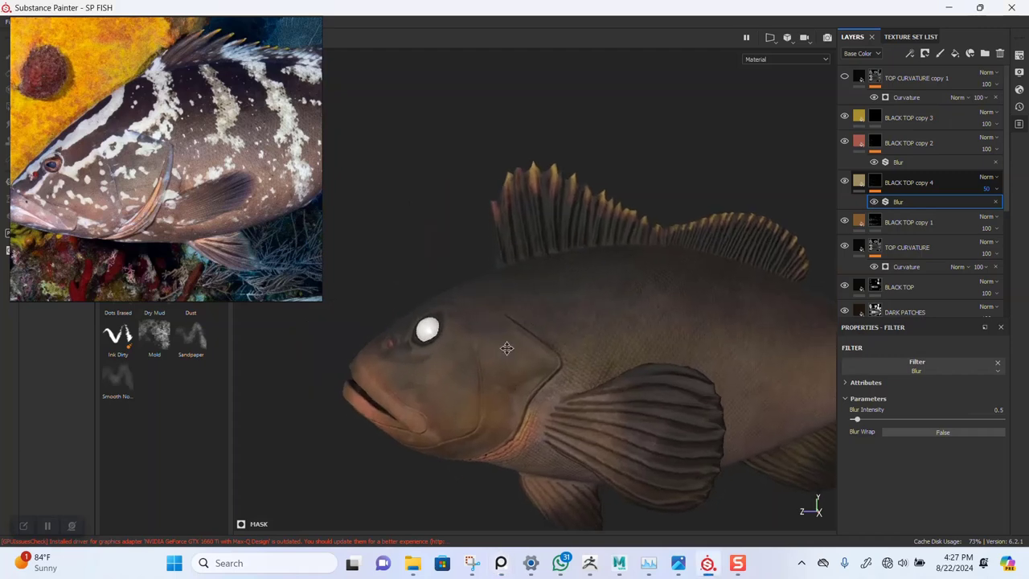
pyautogui.keyDown('alt'); pyautogui.moveTo(507, 347); pyautogui.dragTo(521, 338, button='middle'); pyautogui.keyUp('alt')
pyautogui.click(916, 79)
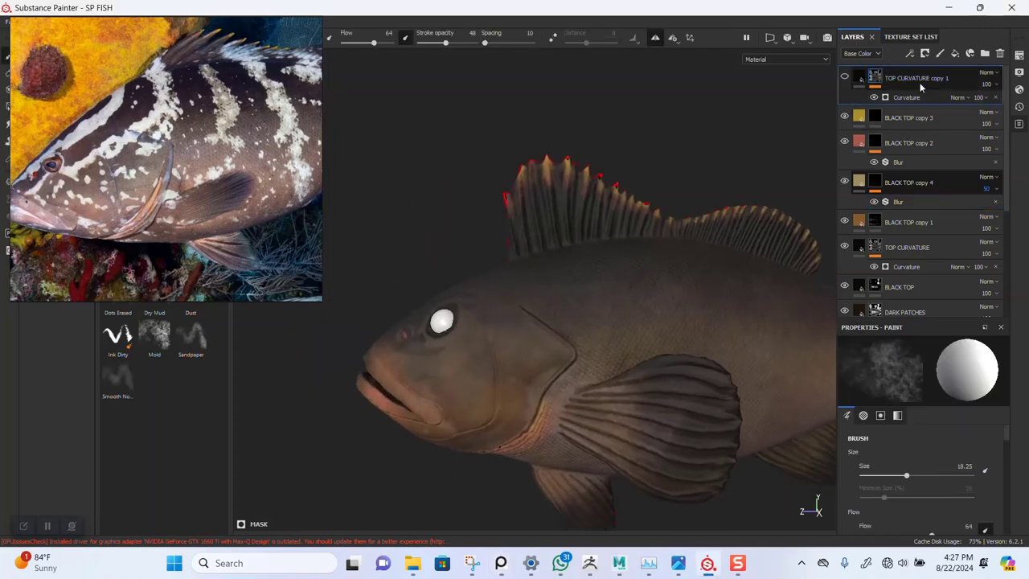
pyautogui.click(911, 228)
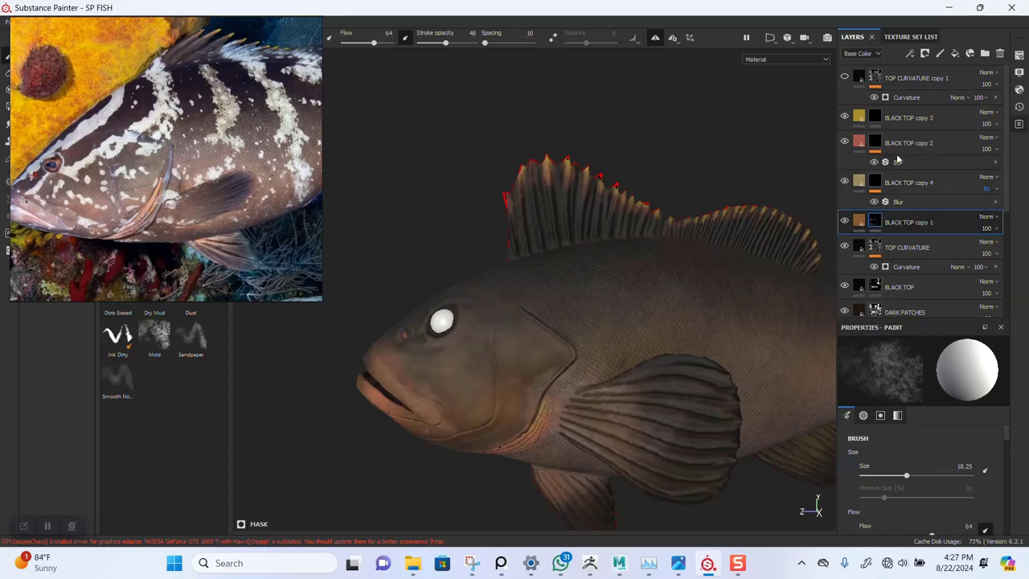
pyautogui.click(913, 183)
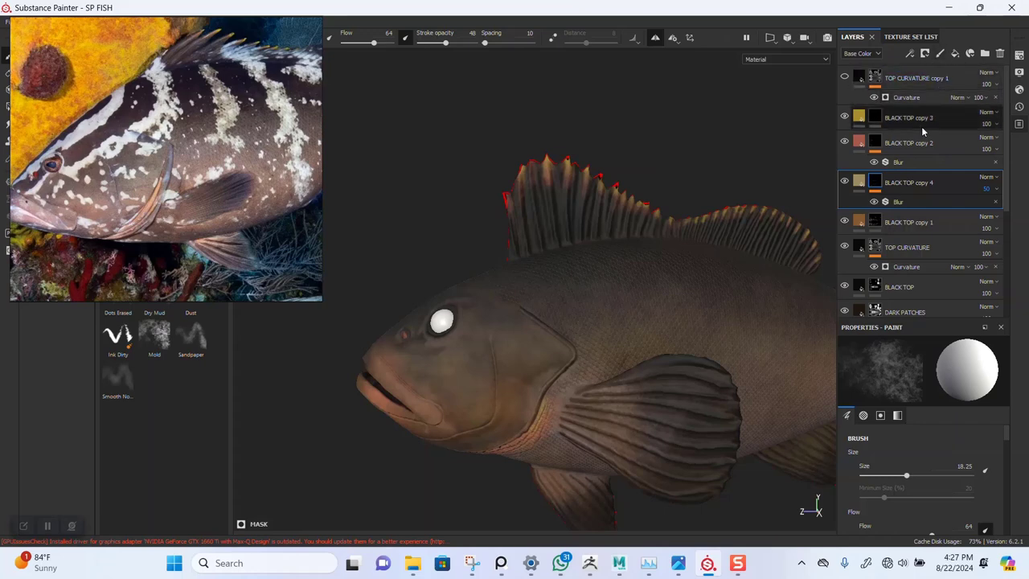
pyautogui.hotkey('ctrl', 'd')
pyautogui.rightClick(876, 181)
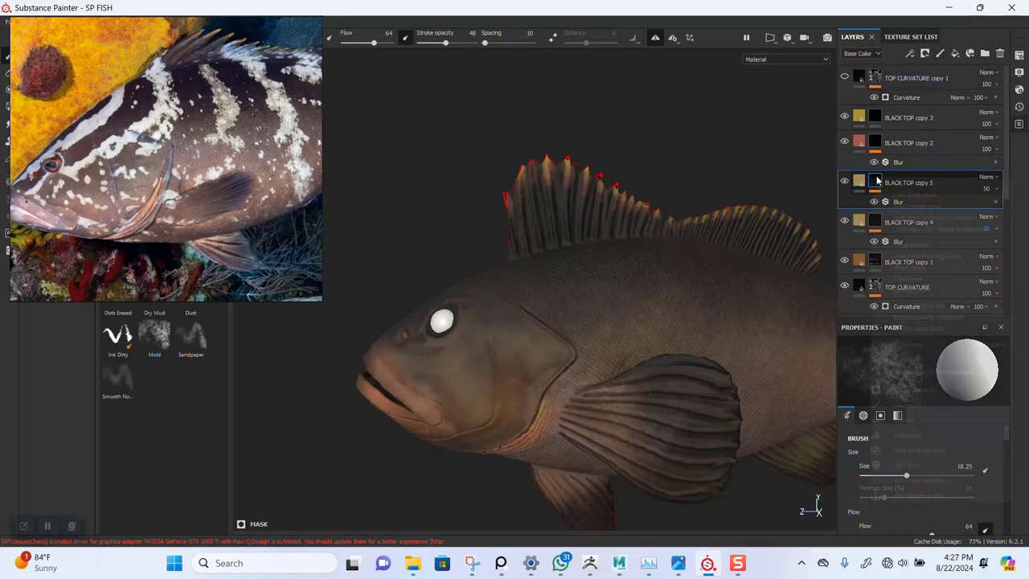
pyautogui.click(898, 198)
# - Set the base color of the BLACK TOP copy 5 fill to a light off-white
pyautogui.click(859, 183)
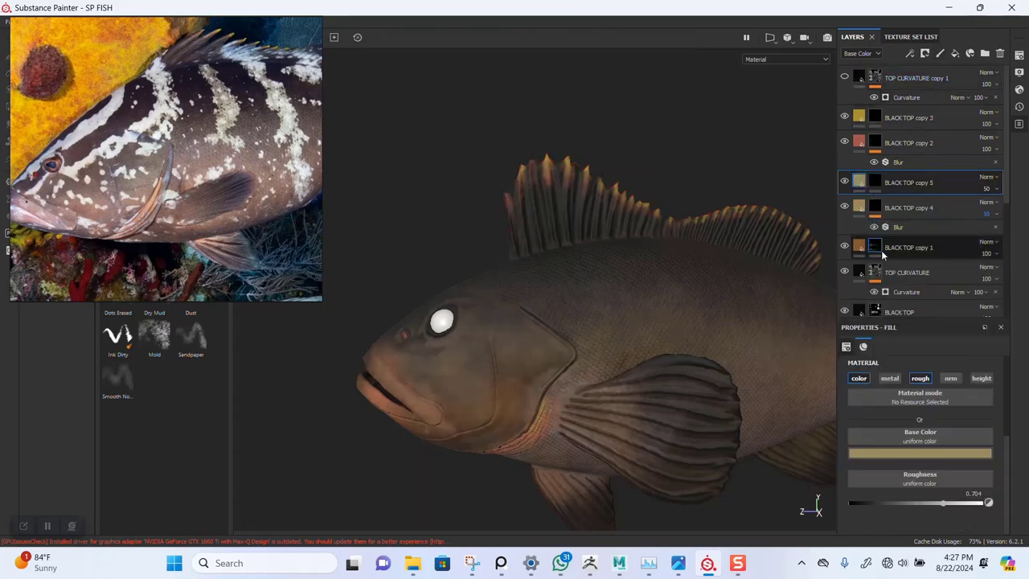
pyautogui.click(897, 447)
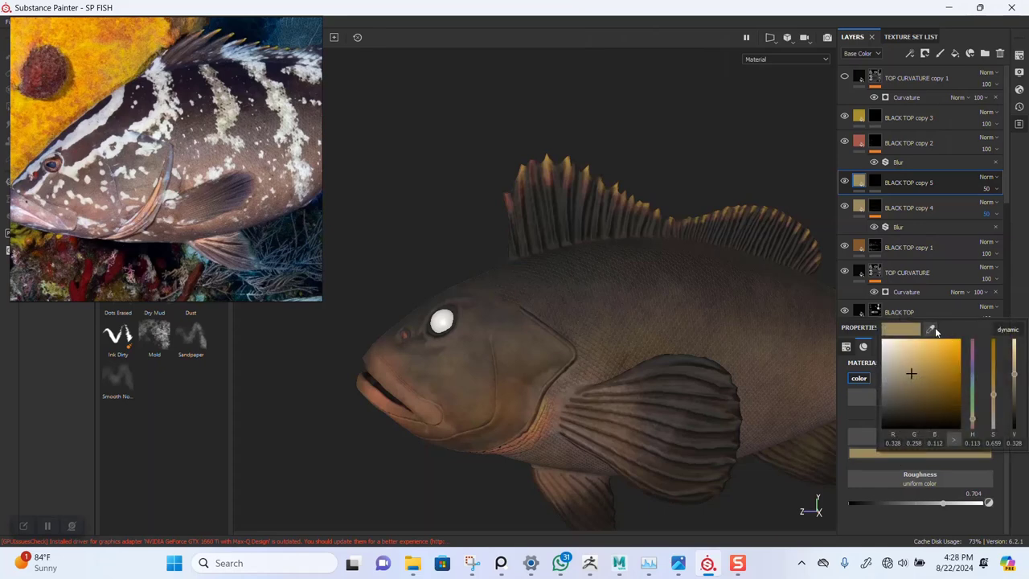
pyautogui.click(888, 351)
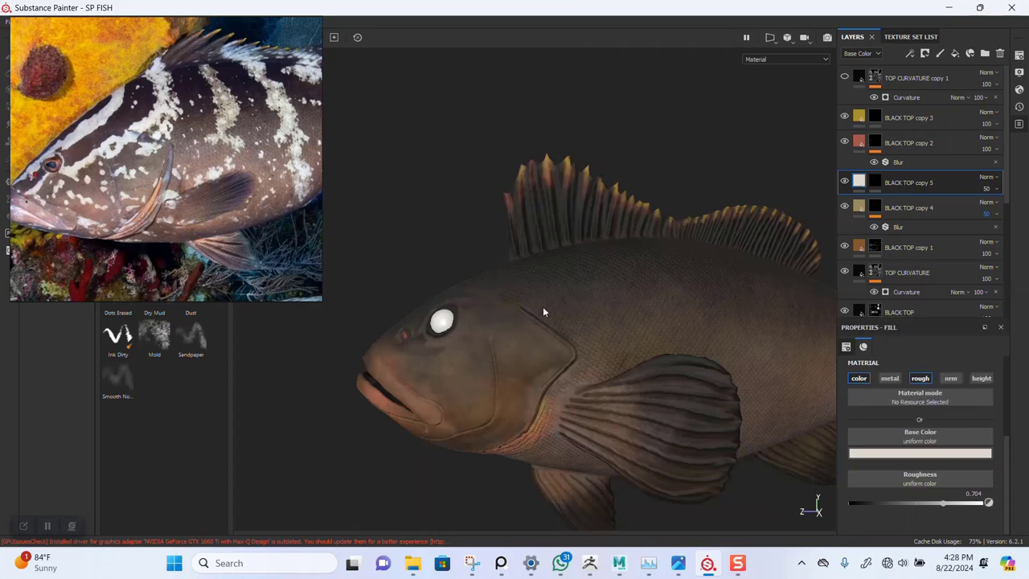
# - Prepare to paint the BLACK TOP copy 5 mask with the Ink Dirty brush, moving the reference window off the brush shelf
pyautogui.click(873, 183)
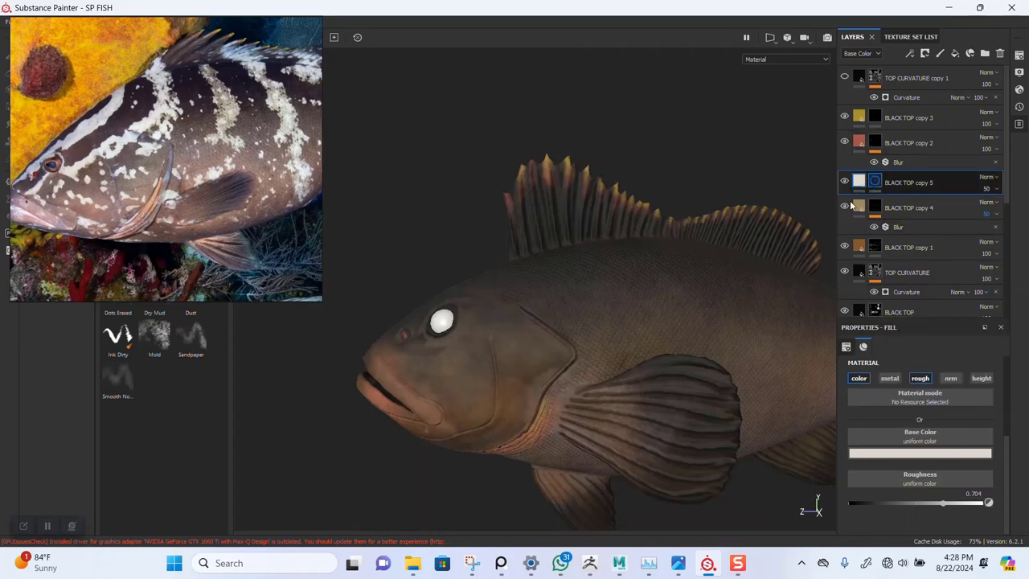
pyautogui.press('1')
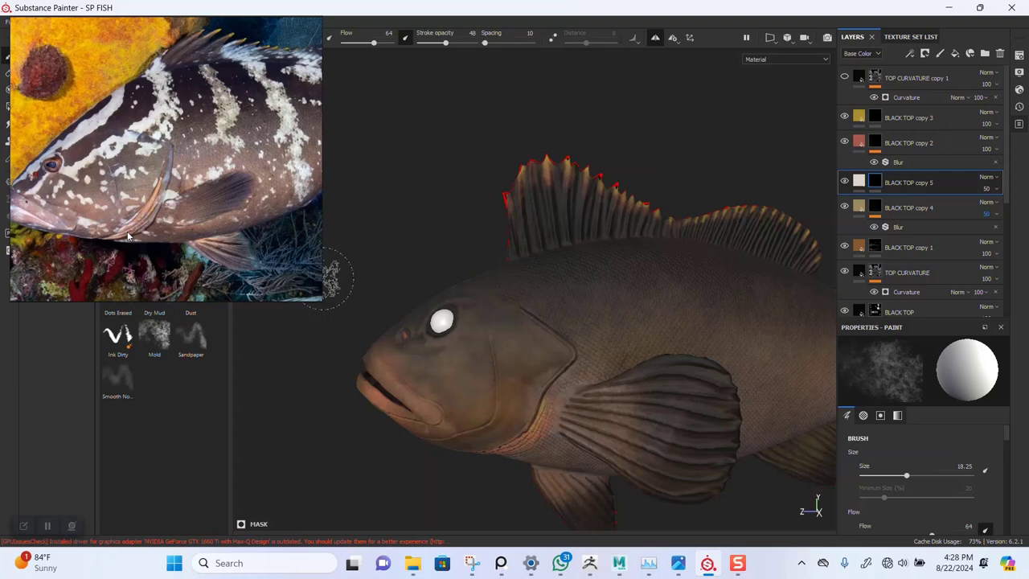
pyautogui.moveTo(128, 236); pyautogui.dragTo(712, 189, button='right')
pyautogui.keyDown('alt'); pyautogui.moveTo(358, 253); pyautogui.dragTo(357, 286); pyautogui.keyUp('alt')
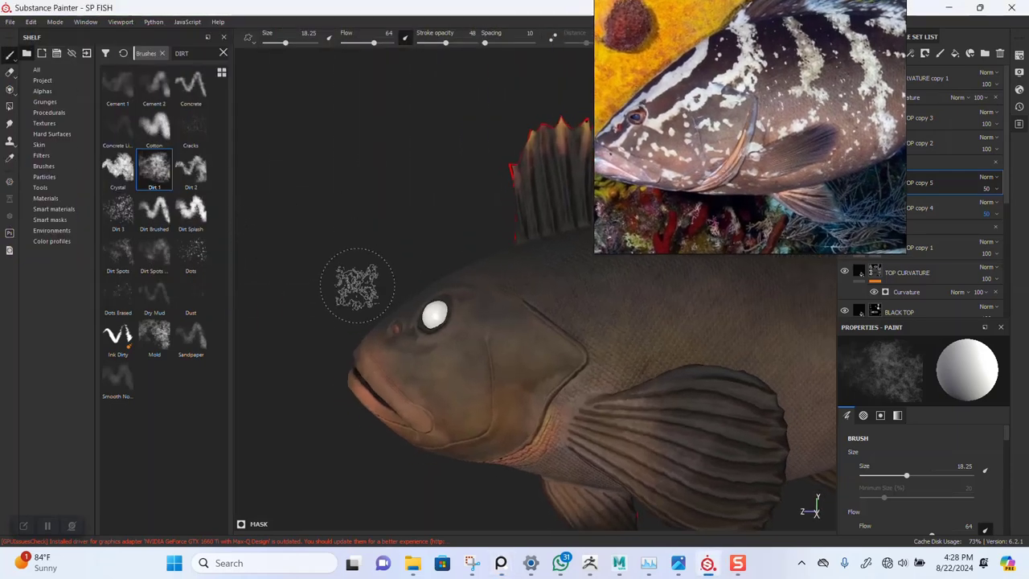
pyautogui.keyDown('alt'); pyautogui.moveTo(349, 300); pyautogui.dragTo(354, 287, button='middle'); pyautogui.keyUp('alt')
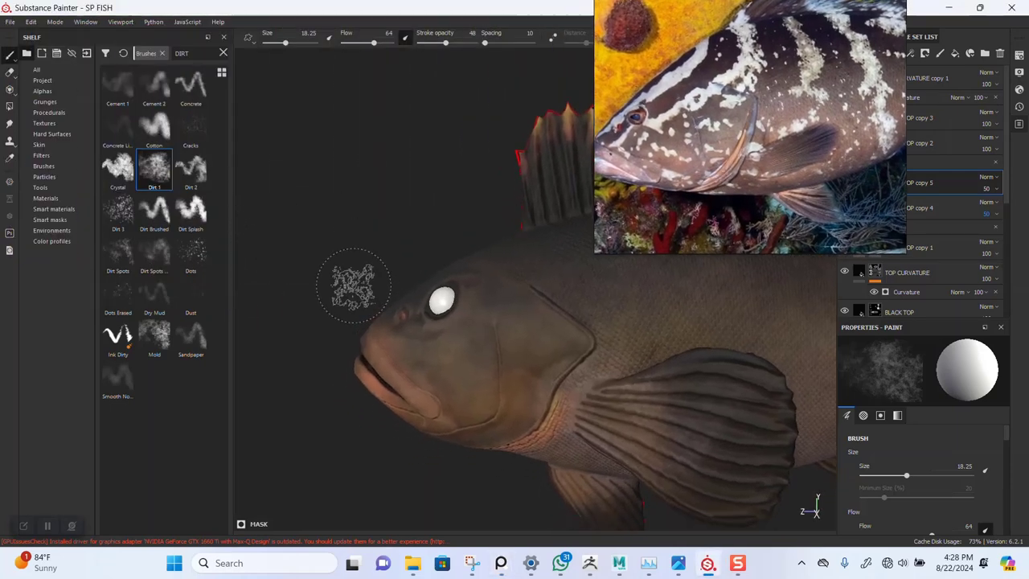
pyautogui.click(121, 338)
# - Test the Ink Dirty brush with a vertical stroke on the cheek behind the eye and undo it
pyautogui.scroll(2, 347, 320)
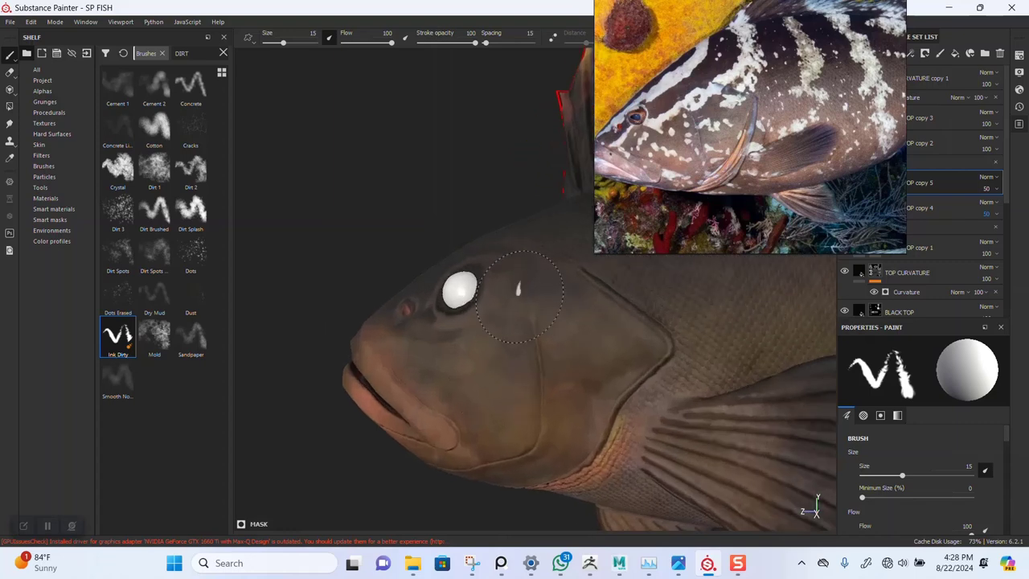
pyautogui.scroll(4, 522, 352)
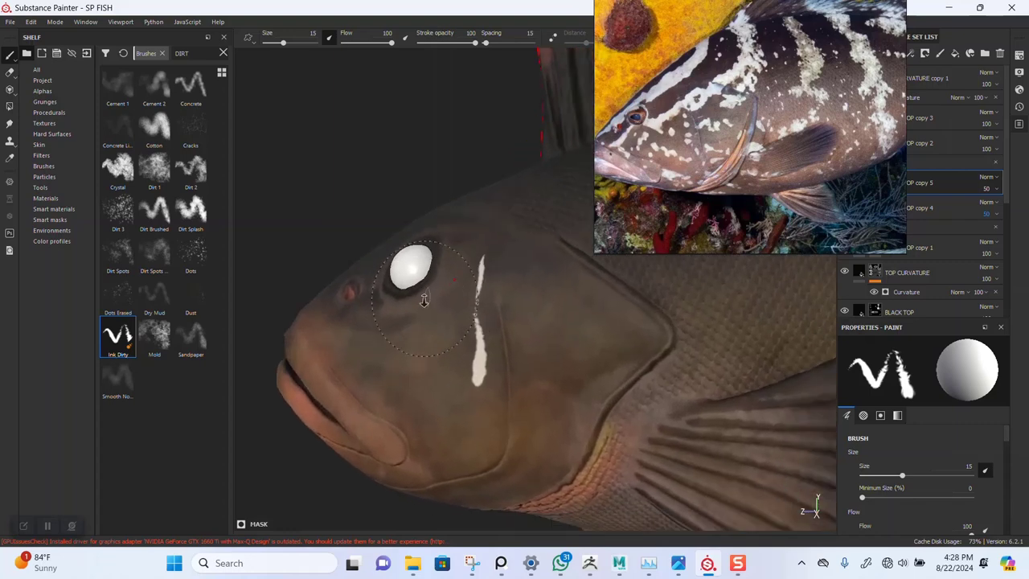
pyautogui.hotkey('ctrl', 'z')
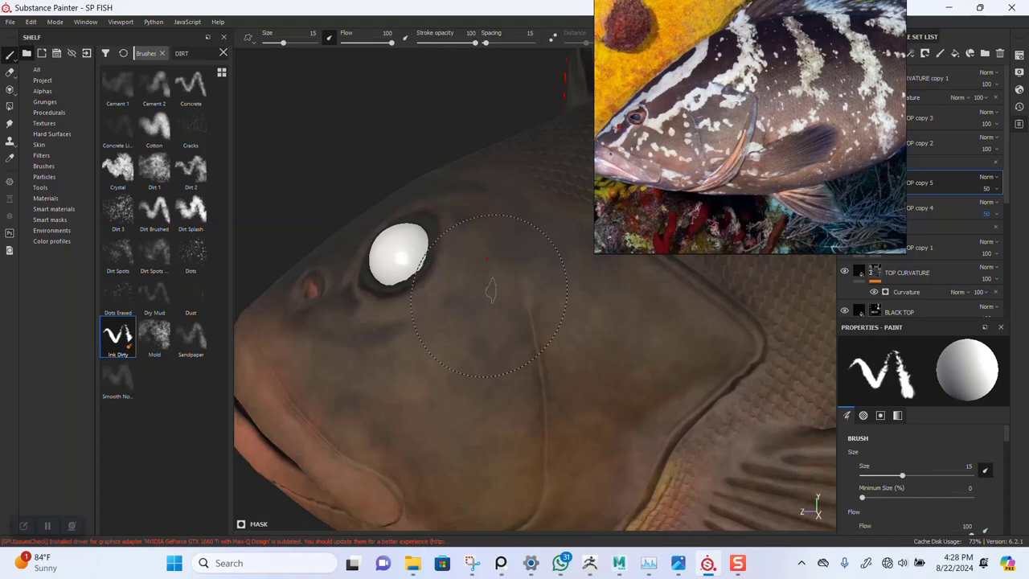
# - Increase the Ink Dirty brush size to 32.19
pyautogui.keyDown('ctrl'); pyautogui.moveTo(476, 295); pyautogui.dragTo(483, 295, button='right'); pyautogui.keyUp('ctrl')
pyautogui.press(']')
pyautogui.press(']')
pyautogui.press(']')
pyautogui.press(']')
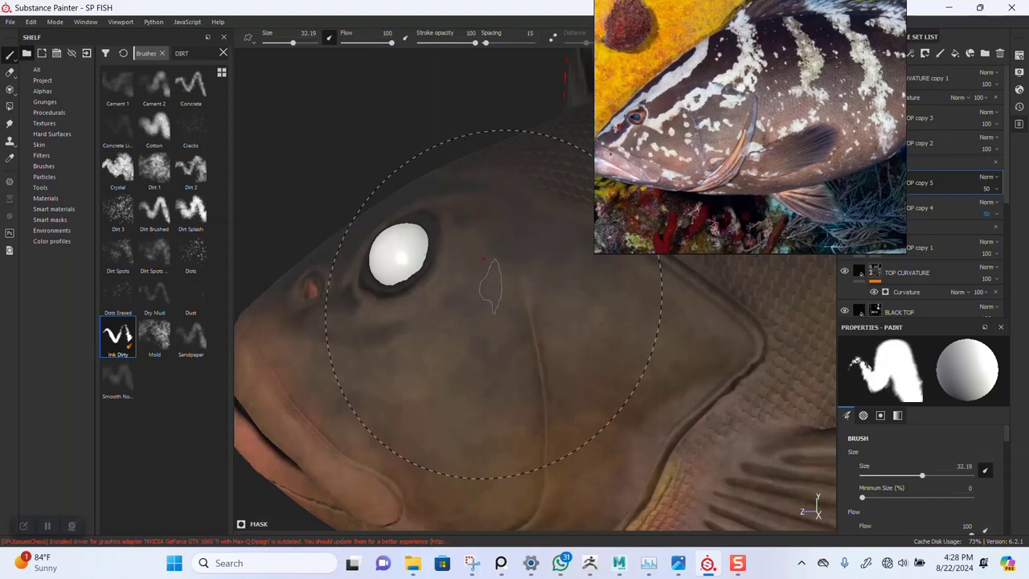
# - Try a diagonal stroke across the fish's head with the enlarged brush and undo it
pyautogui.scroll(-2, 491, 335)
pyautogui.moveTo(524, 215)
pyautogui.mouseDown()
pyautogui.moveTo(486, 277)
pyautogui.moveTo(326, 339)
pyautogui.mouseUp()
pyautogui.hotkey('ctrl', 'z')
# - Compare the grouper reference photos with the fish model to study the placement of the white head and body markings
pyautogui.keyDown('alt'); pyautogui.moveTo(499, 361); pyautogui.dragTo(459, 300, button='right'); pyautogui.keyUp('alt')
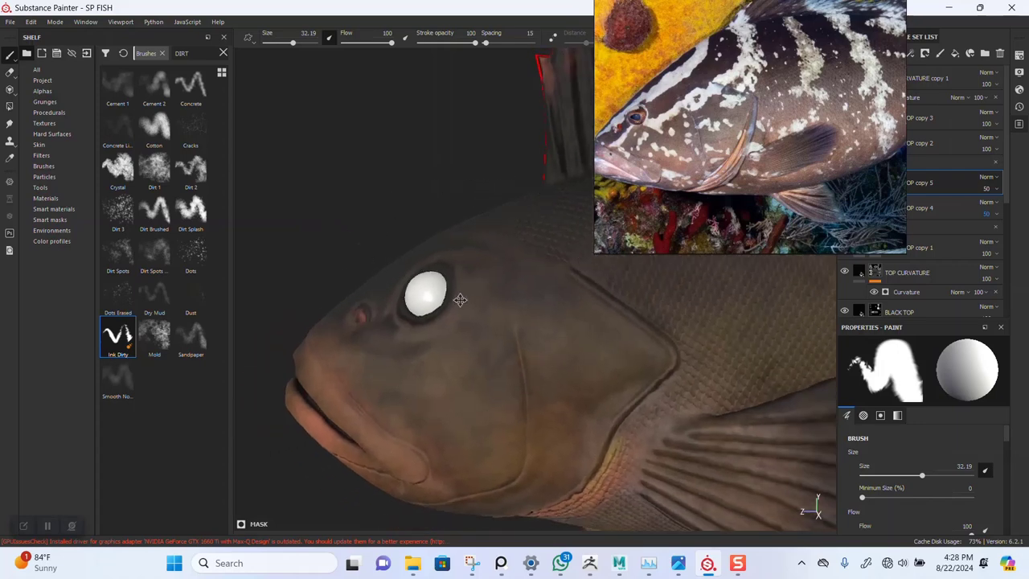
pyautogui.keyDown('alt'); pyautogui.moveTo(459, 301); pyautogui.dragTo(426, 319, button='middle'); pyautogui.keyUp('alt')
pyautogui.keyDown('alt'); pyautogui.moveTo(477, 352); pyautogui.dragTo(452, 280, button='right'); pyautogui.keyUp('alt')
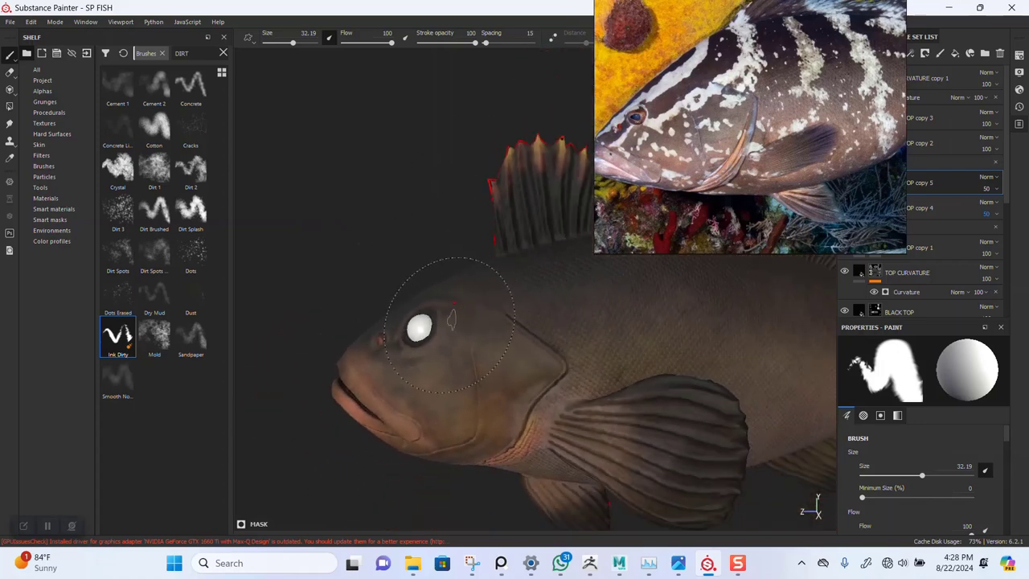
pyautogui.keyDown('alt'); pyautogui.moveTo(452, 320); pyautogui.dragTo(435, 324); pyautogui.keyUp('alt')
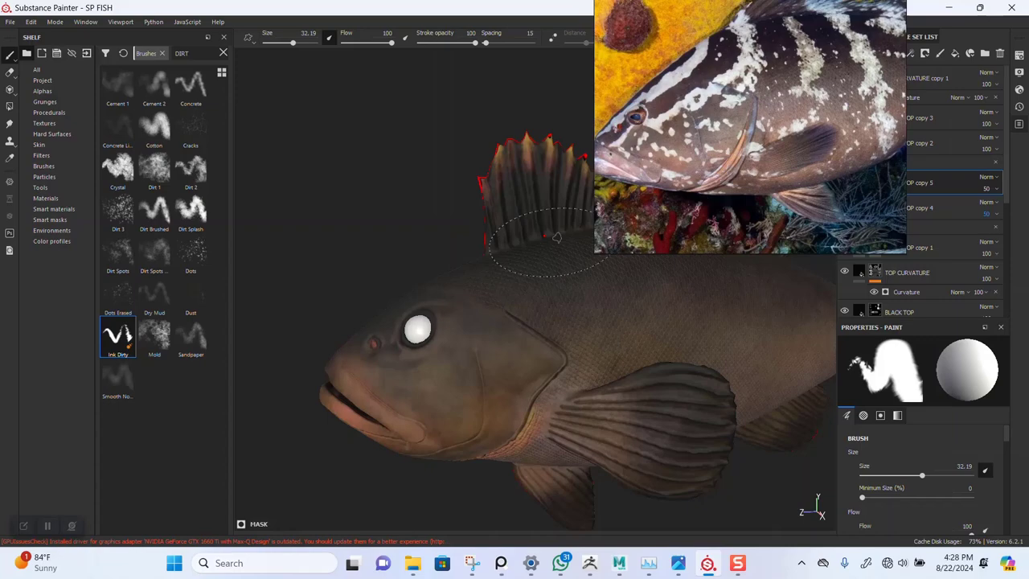
pyautogui.keyDown('alt'); pyautogui.moveTo(556, 238); pyautogui.dragTo(563, 245); pyautogui.keyUp('alt')
pyautogui.keyDown('alt'); pyautogui.moveTo(498, 299); pyautogui.dragTo(517, 252); pyautogui.keyUp('alt')
pyautogui.scroll(-6, 731, 95)
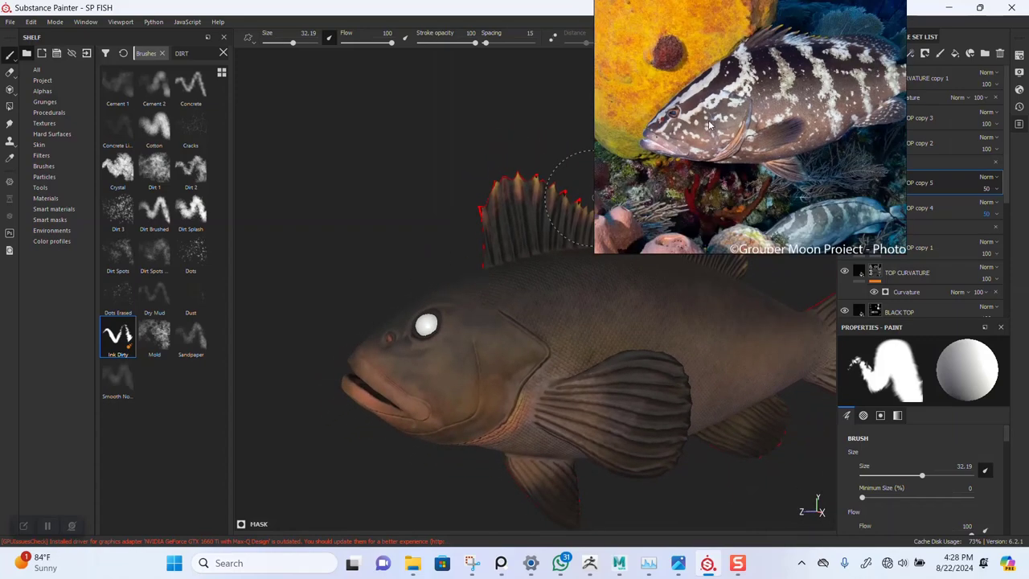
pyautogui.scroll(2, 722, 129)
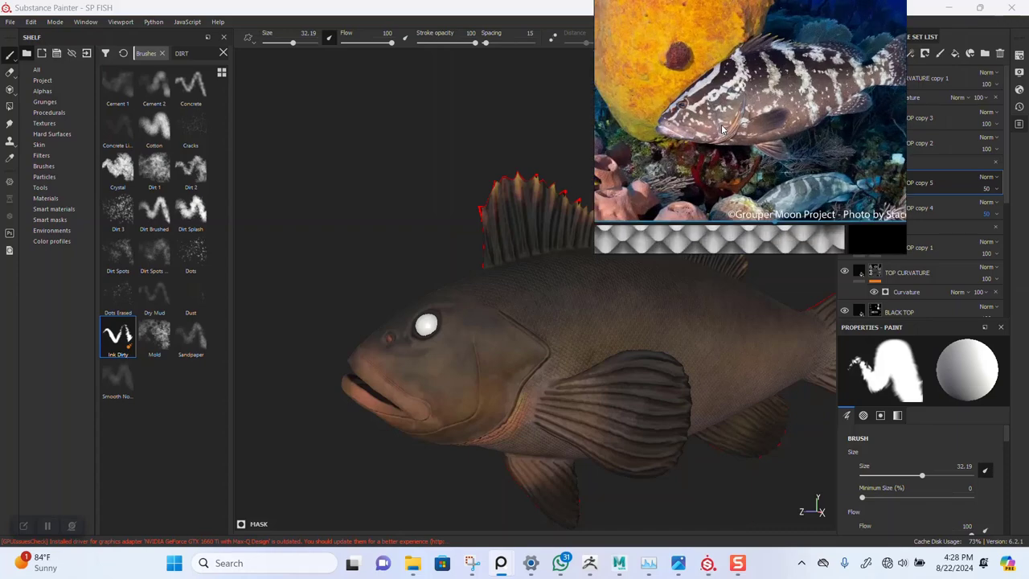
pyautogui.scroll(-6, 724, 133)
pyautogui.scroll(5, 771, 88)
pyautogui.scroll(1, 774, 90)
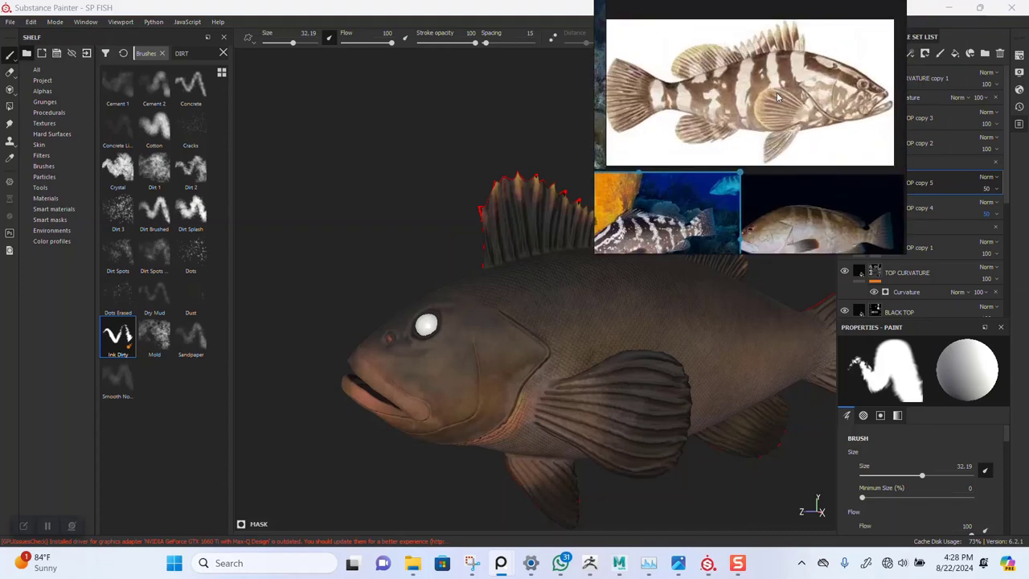
pyautogui.scroll(-1, 764, 114)
pyautogui.scroll(-1, 754, 133)
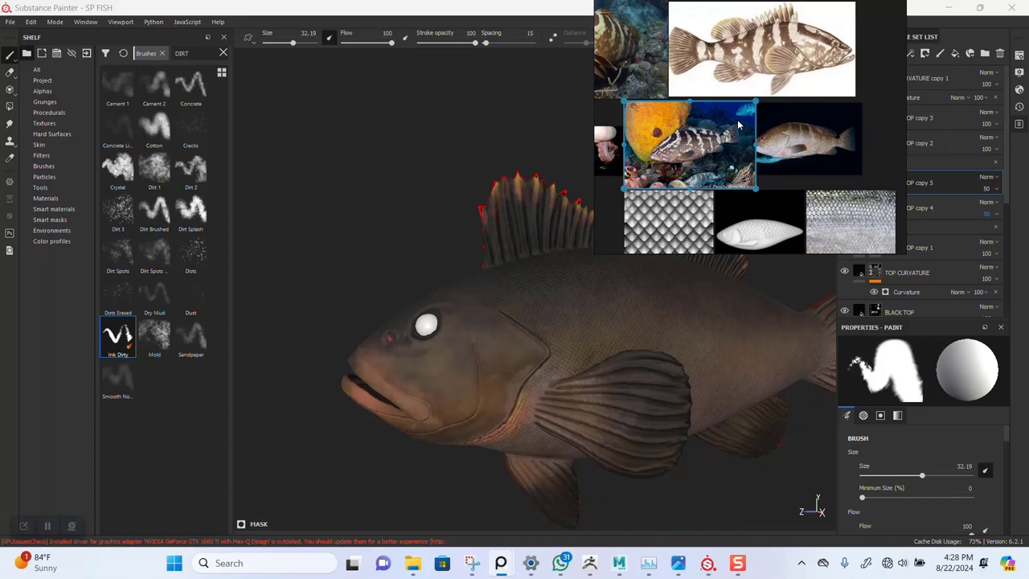
pyautogui.scroll(2, 751, 139)
pyautogui.scroll(1, 747, 143)
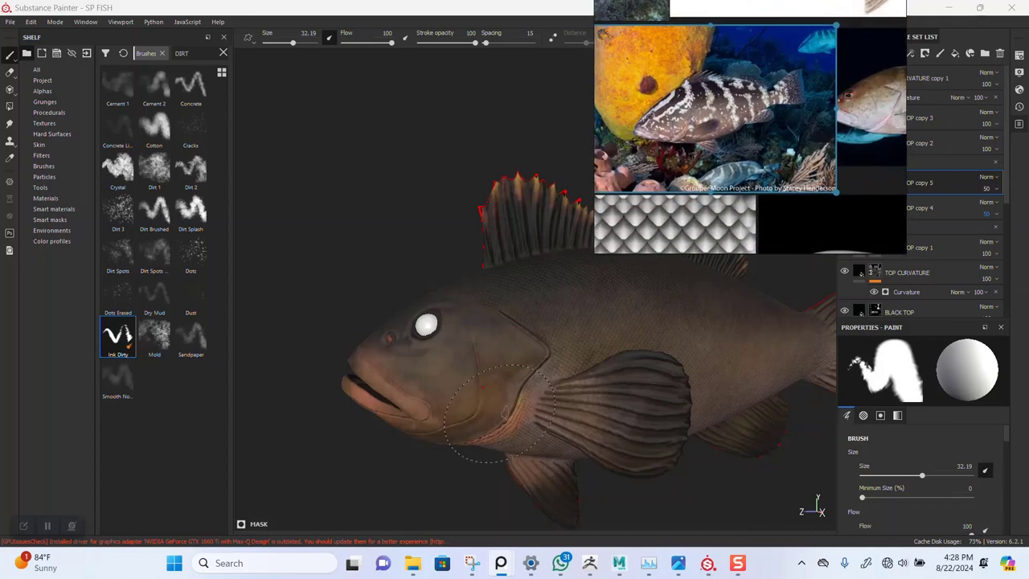
pyautogui.keyDown('alt'); pyautogui.moveTo(505, 411); pyautogui.dragTo(557, 267); pyautogui.keyUp('alt')
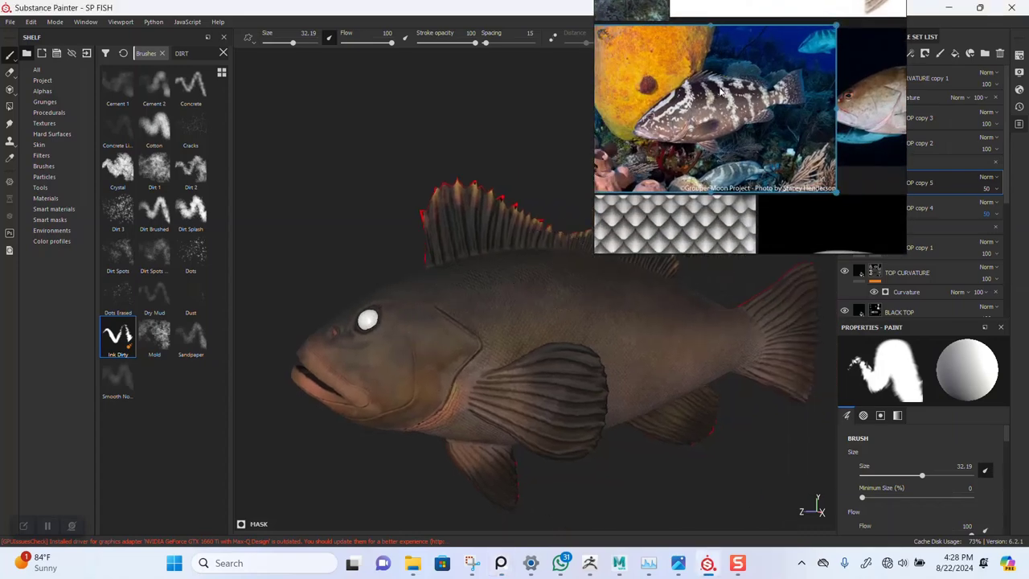
pyautogui.scroll(5, 721, 93)
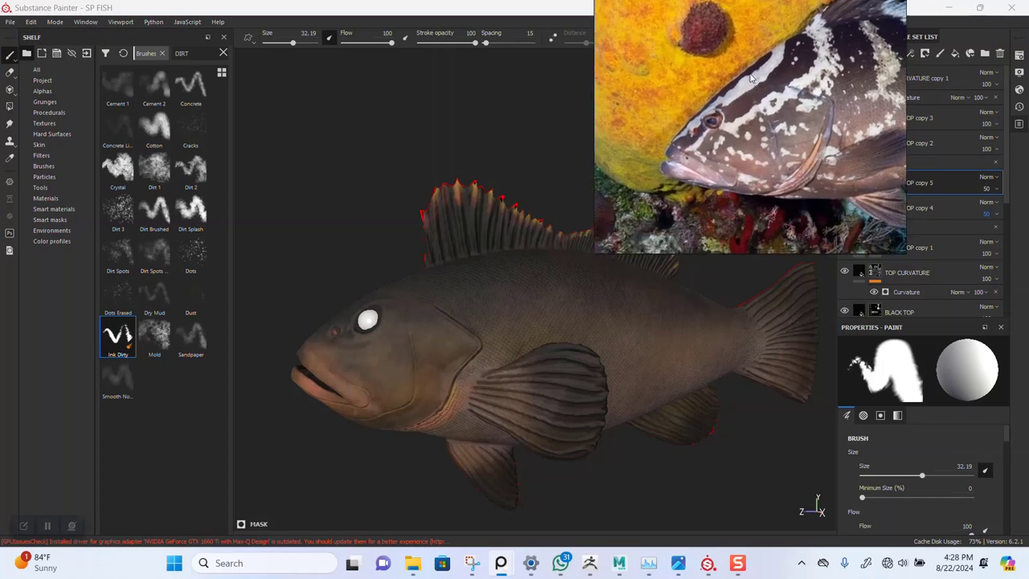
pyautogui.moveTo(751, 79); pyautogui.dragTo(733, 92, button='middle')
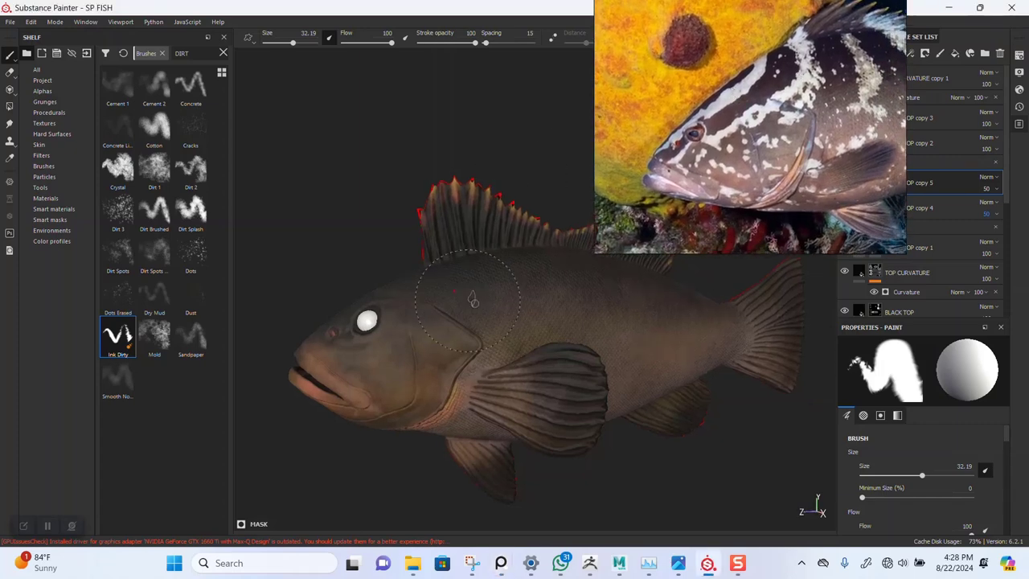
# - Paint a curved white stripe from the nape to beneath the eye and another along the forehead above the eye
pyautogui.scroll(2, 438, 264)
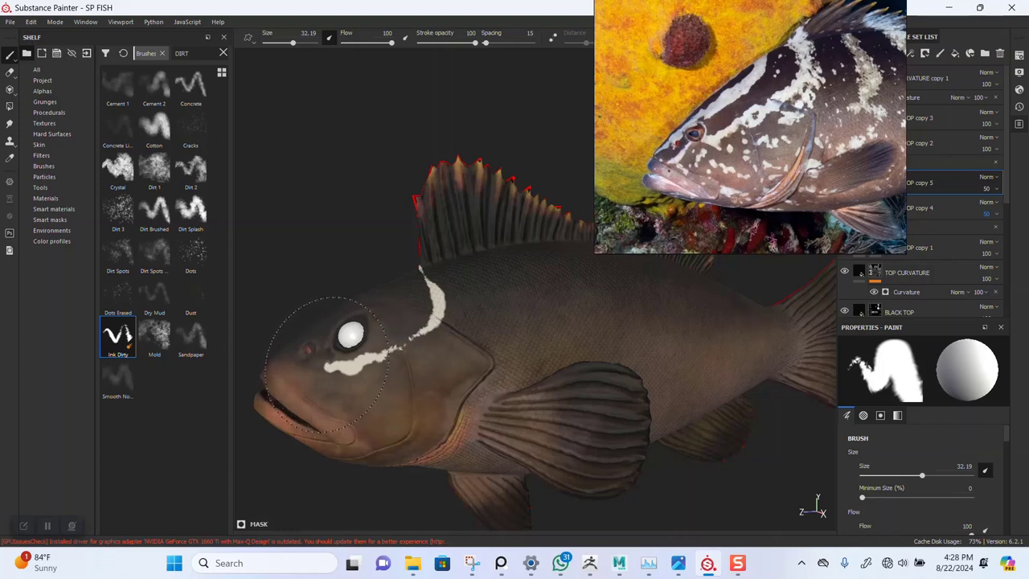
pyautogui.keyDown('alt'); pyautogui.moveTo(451, 354); pyautogui.dragTo(477, 331); pyautogui.keyUp('alt')
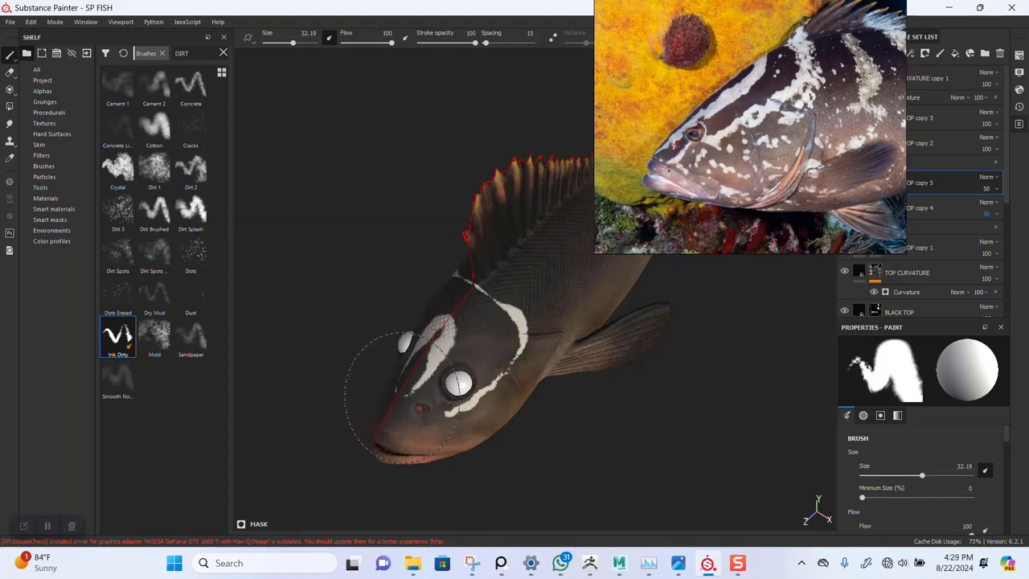
pyautogui.keyDown('alt'); pyautogui.moveTo(451, 380); pyautogui.dragTo(444, 277); pyautogui.keyUp('alt')
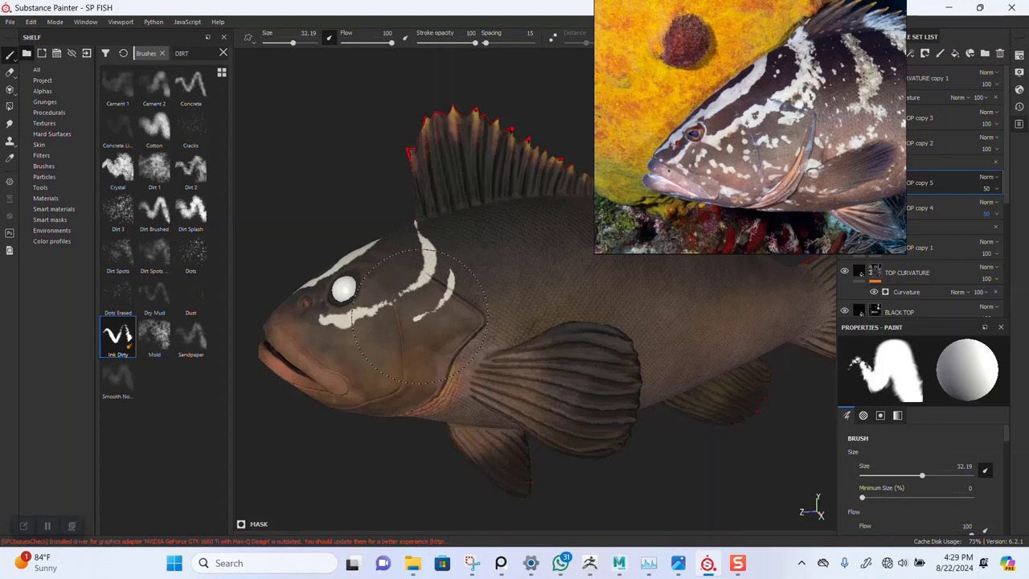
# - Undo the thin cheek strokes, enlarge the brush to 44.54 and repaint a thicker white streak behind the eye
pyautogui.hotkey('ctrl', 'z')
pyautogui.hotkey('ctrl', 'z')
pyautogui.press(']')
pyautogui.press(']')
pyautogui.press(']')
pyautogui.press(']')
pyautogui.press(']')
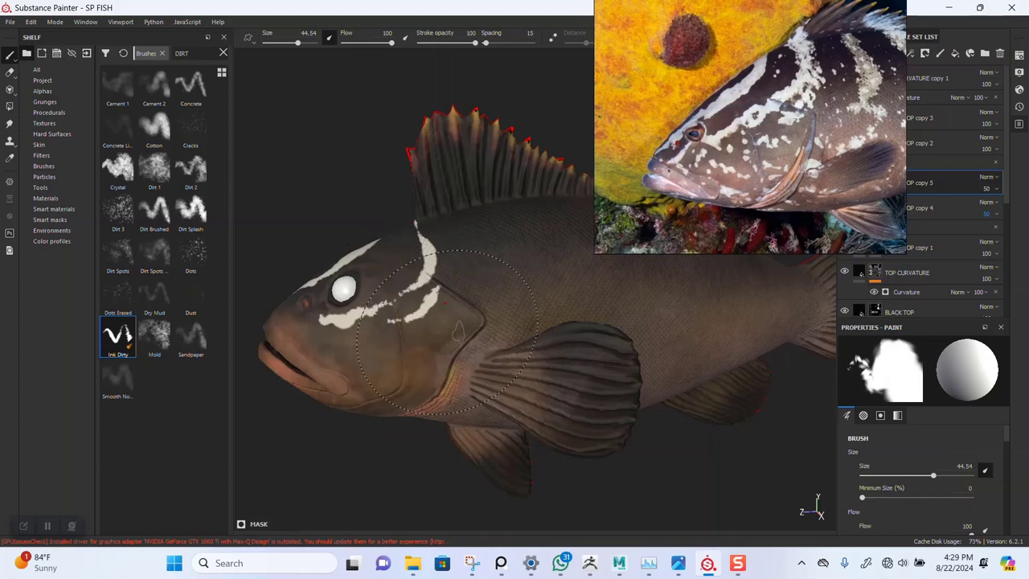
# - Enlarge the brush to 55.86 and paint a vertical white band with a short horizontal patch above the pectoral fin
pyautogui.keyDown('alt'); pyautogui.moveTo(458, 330); pyautogui.dragTo(434, 332); pyautogui.keyUp('alt')
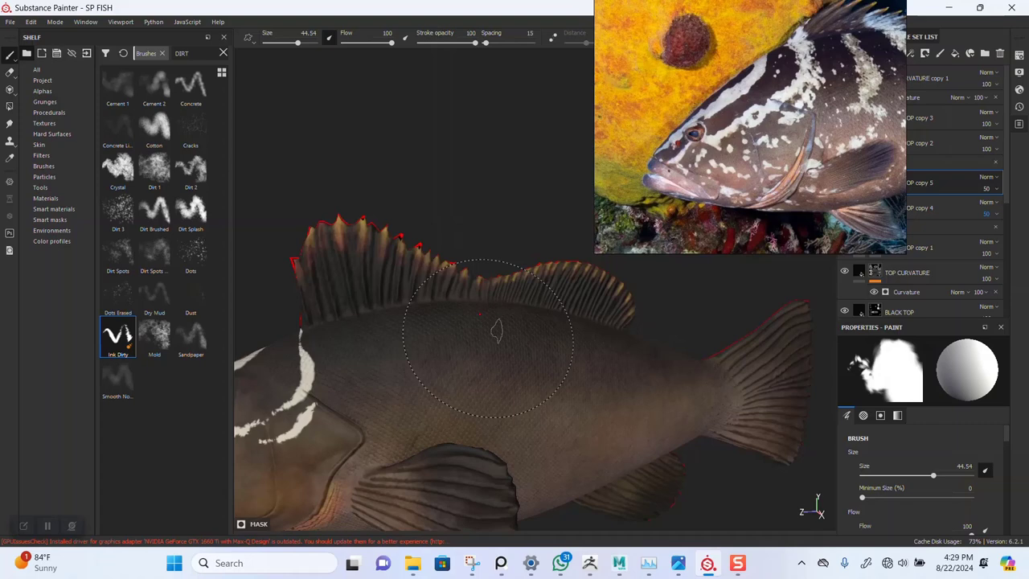
pyautogui.keyDown('alt'); pyautogui.moveTo(496, 329); pyautogui.dragTo(454, 280); pyautogui.keyUp('alt')
pyautogui.keyDown('ctrl'); pyautogui.moveTo(417, 286); pyautogui.dragTo(438, 287, button='right'); pyautogui.keyUp('ctrl')
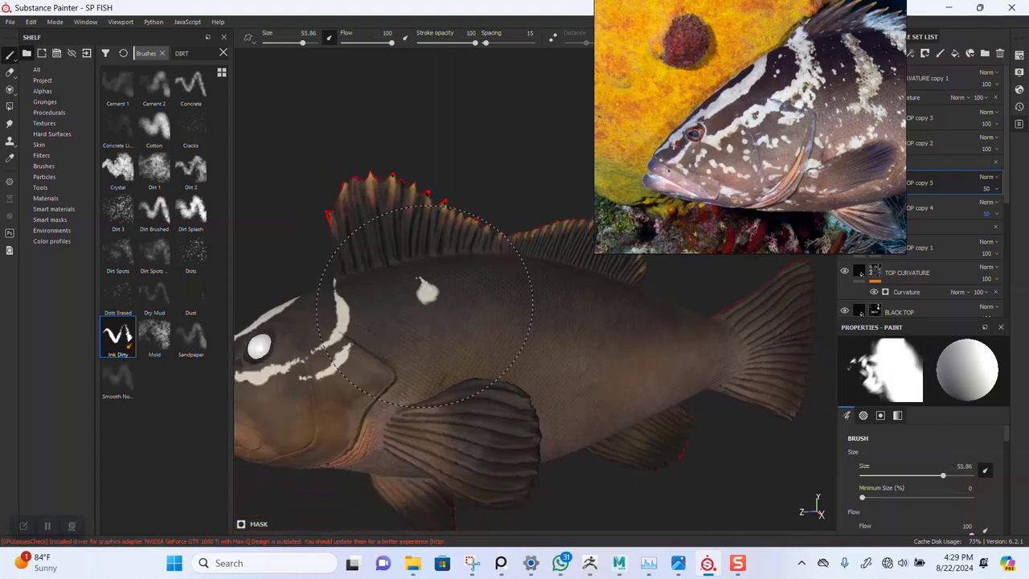
pyautogui.moveTo(425, 304); pyautogui.dragTo(428, 327)
pyautogui.hotkey('ctrl', 'z')
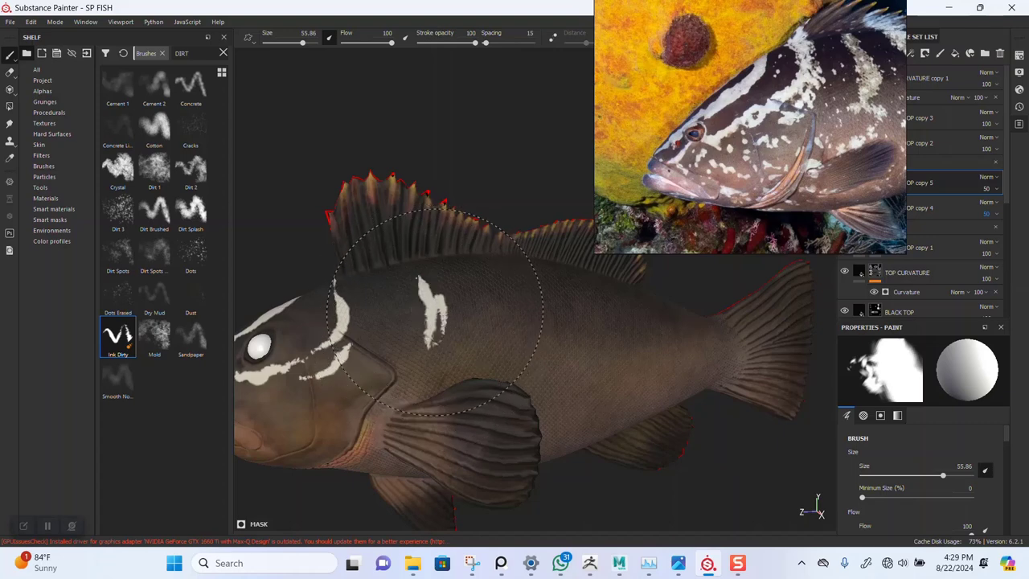
pyautogui.moveTo(430, 313); pyautogui.dragTo(433, 320)
pyautogui.keyDown('alt'); pyautogui.moveTo(433, 320); pyautogui.dragTo(445, 271, button='middle'); pyautogui.keyUp('alt')
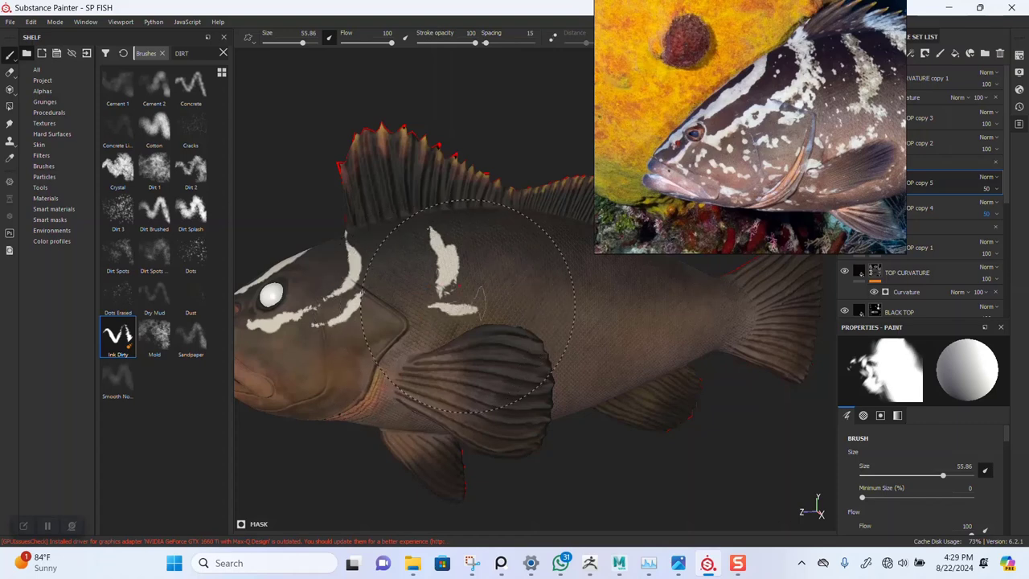
# - Bring the mid-body bands of the reference photo into view and extend the first body band up to the dorsal fin base
pyautogui.keyDown('alt'); pyautogui.moveTo(465, 329); pyautogui.dragTo(485, 268); pyautogui.keyUp('alt')
pyautogui.moveTo(747, 152); pyautogui.dragTo(730, 164, button='right')
pyautogui.moveTo(844, 139); pyautogui.dragTo(696, 138, button='middle')
pyautogui.keyDown('alt'); pyautogui.moveTo(446, 307); pyautogui.dragTo(435, 321); pyautogui.keyUp('alt')
pyautogui.keyDown('alt'); pyautogui.moveTo(443, 293); pyautogui.dragTo(486, 325, button='middle'); pyautogui.keyUp('alt')
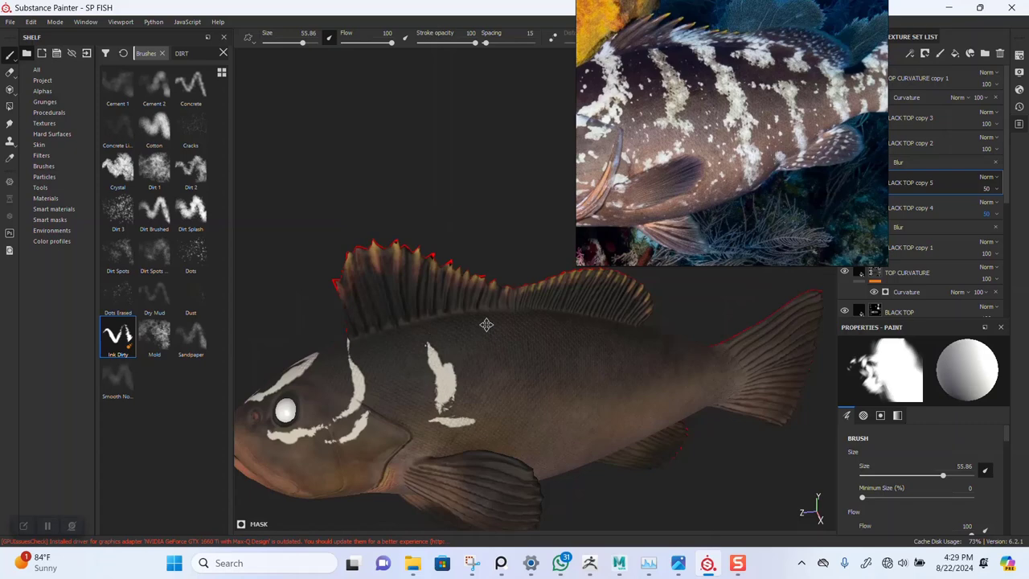
pyautogui.keyDown('alt'); pyautogui.moveTo(486, 325); pyautogui.dragTo(470, 369); pyautogui.keyUp('alt')
pyautogui.keyDown('alt'); pyautogui.moveTo(439, 328); pyautogui.dragTo(435, 308); pyautogui.keyUp('alt')
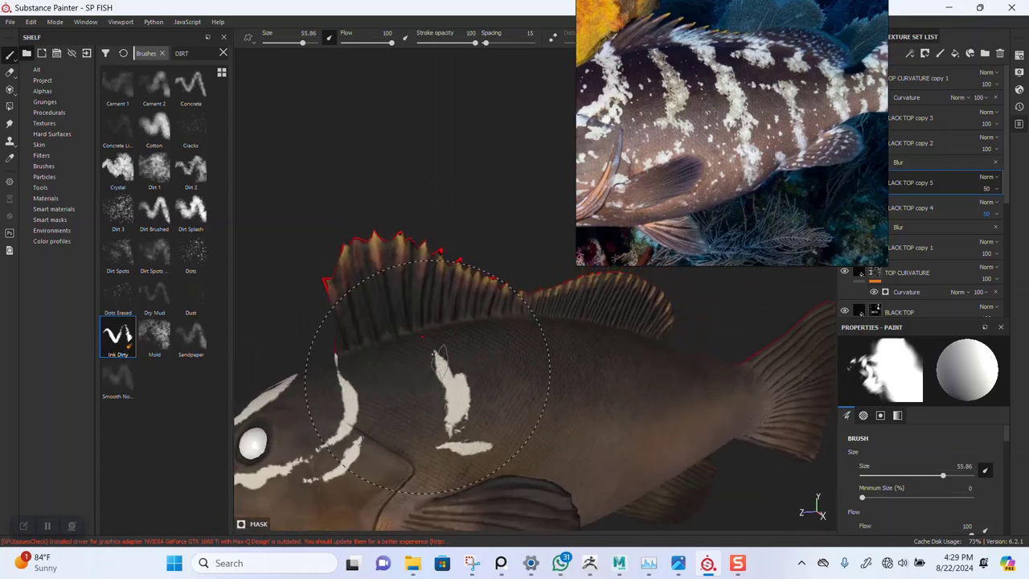
pyautogui.moveTo(430, 352)
pyautogui.mouseDown()
pyautogui.moveTo(420, 365)
pyautogui.moveTo(430, 363)
pyautogui.moveTo(424, 348)
pyautogui.moveTo(429, 373)
pyautogui.mouseUp()
pyautogui.hotkey('ctrl', 'z')
pyautogui.hotkey('ctrl', 'z')
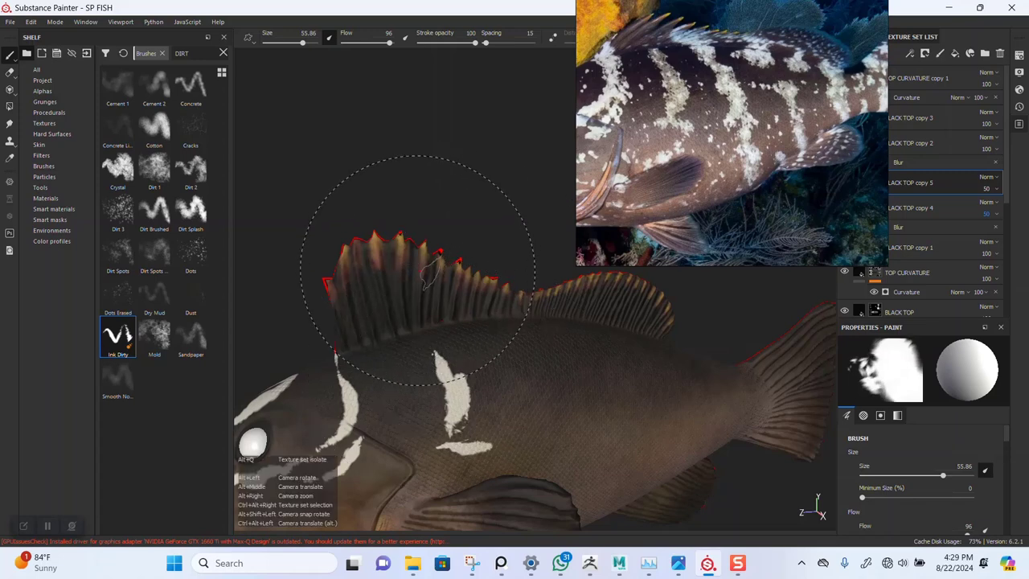
pyautogui.keyDown('alt'); pyautogui.moveTo(418, 268); pyautogui.dragTo(450, 362, button='right'); pyautogui.keyUp('alt')
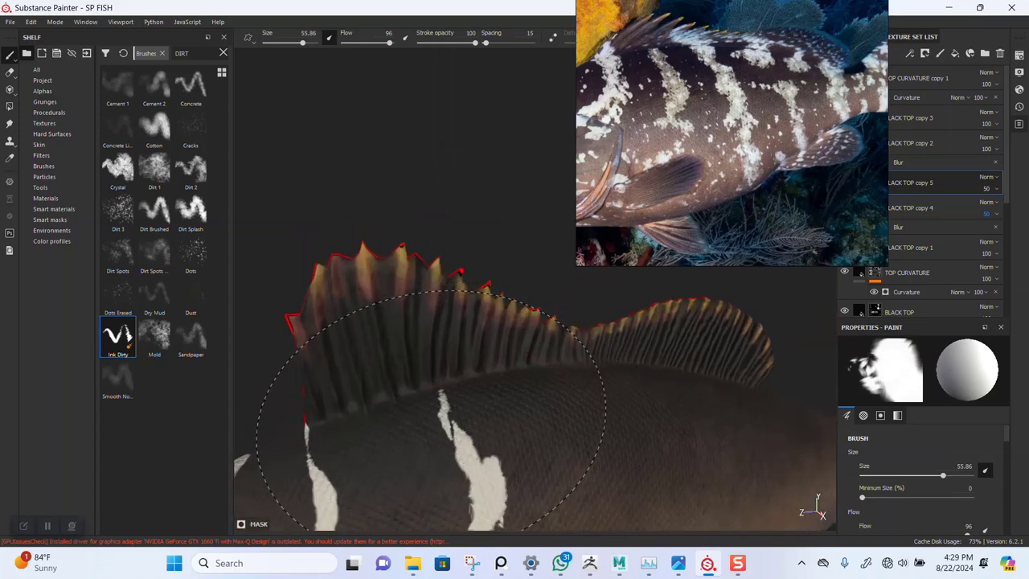
pyautogui.keyDown('alt'); pyautogui.moveTo(453, 464); pyautogui.dragTo(455, 338, button='right'); pyautogui.keyUp('alt')
pyautogui.keyDown('alt'); pyautogui.moveTo(470, 418); pyautogui.dragTo(460, 363, button='middle'); pyautogui.keyUp('alt')
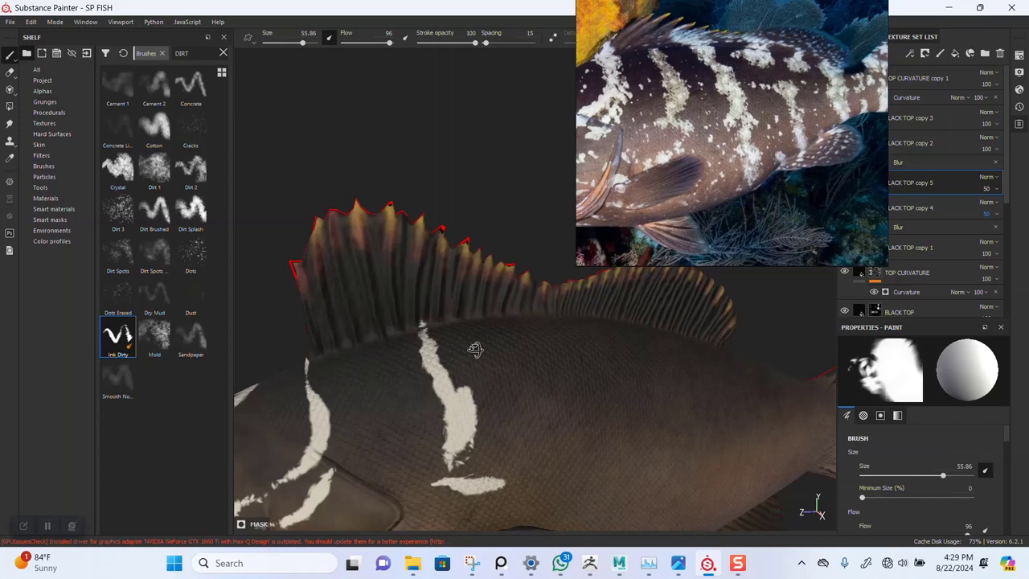
# - Enlarge the brush to 68.46 and paint a long white band from the back down to the belly behind the pectoral fin
pyautogui.keyDown('alt'); pyautogui.moveTo(460, 364); pyautogui.dragTo(450, 328); pyautogui.keyUp('alt')
pyautogui.press(']')
pyautogui.press(']')
pyautogui.press(']')
pyautogui.press(']')
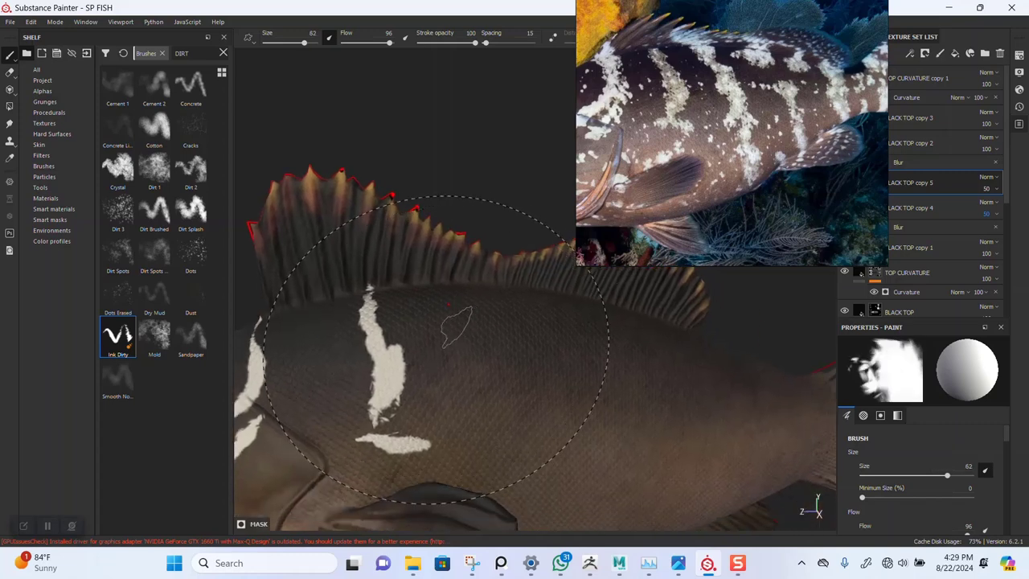
pyautogui.moveTo(480, 395)
pyautogui.keyDown('alt'); pyautogui.mouseDown()
pyautogui.moveTo(446, 277)
pyautogui.moveTo(438, 344)
pyautogui.moveTo(488, 384)
pyautogui.moveTo(500, 464)
pyautogui.mouseUp(); pyautogui.keyUp('alt')
pyautogui.keyDown('alt'); pyautogui.moveTo(500, 464); pyautogui.dragTo(445, 301); pyautogui.keyUp('alt')
pyautogui.hotkey('ctrl', 'z')
pyautogui.moveTo(473, 336)
pyautogui.keyDown('alt'); pyautogui.mouseDown()
pyautogui.moveTo(459, 344)
pyautogui.moveTo(439, 318)
pyautogui.moveTo(473, 446)
pyautogui.moveTo(463, 352)
pyautogui.moveTo(485, 475)
pyautogui.moveTo(494, 342)
pyautogui.mouseUp(); pyautogui.keyUp('alt')
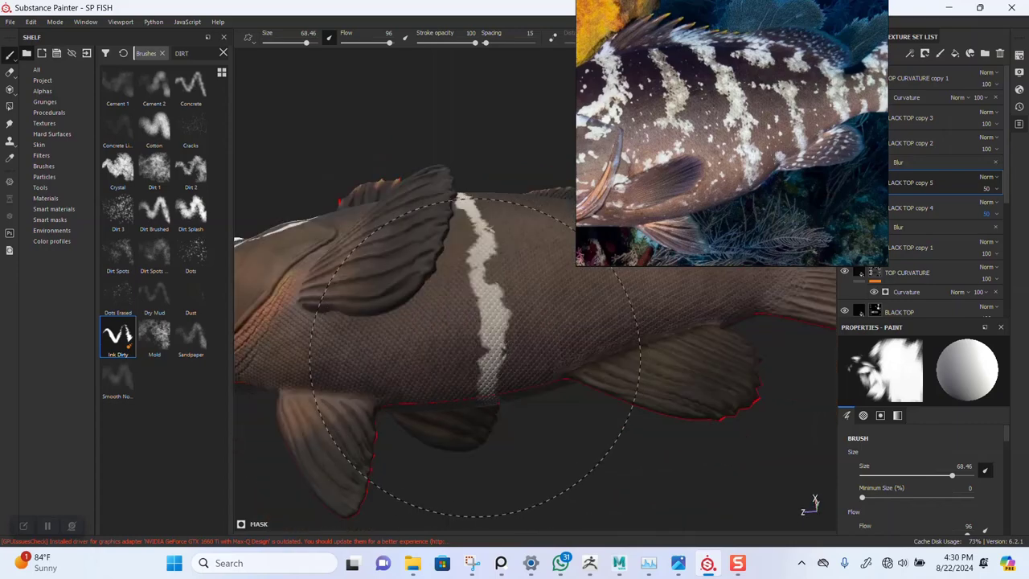
pyautogui.moveTo(482, 384); pyautogui.dragTo(473, 397)
# - Thicken the long mid-body band with additional white patches along its length
pyautogui.scroll(-3, 486, 346)
pyautogui.keyDown('alt'); pyautogui.moveTo(485, 322); pyautogui.dragTo(500, 382); pyautogui.keyUp('alt')
pyautogui.keyDown('alt'); pyautogui.moveTo(500, 382); pyautogui.dragTo(471, 409, button='middle'); pyautogui.keyUp('alt')
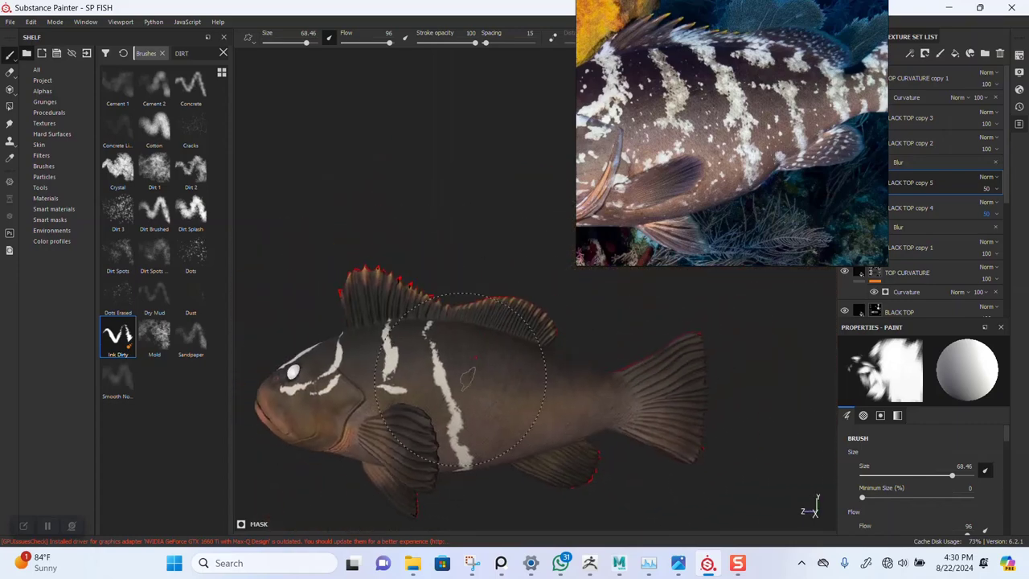
pyautogui.keyDown('alt'); pyautogui.moveTo(460, 406); pyautogui.dragTo(473, 411, button='right'); pyautogui.keyUp('alt')
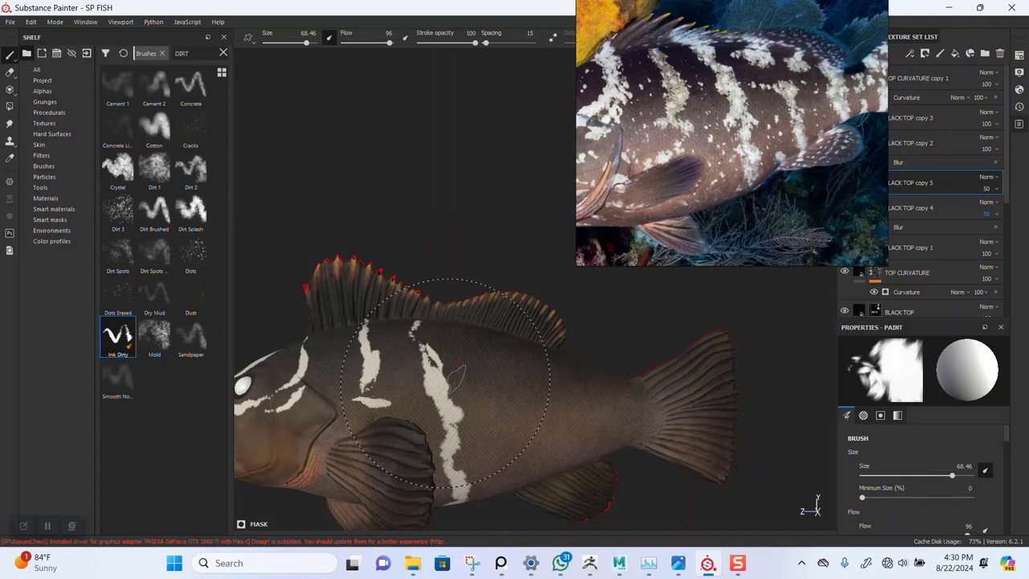
# - Paint a white patch under the rear dorsal fin and a third broken band running from mid-body to the anal fin base
pyautogui.moveTo(450, 378)
pyautogui.keyDown('alt'); pyautogui.mouseDown()
pyautogui.moveTo(420, 412)
pyautogui.moveTo(391, 382)
pyautogui.moveTo(450, 382)
pyautogui.moveTo(463, 370)
pyautogui.moveTo(438, 340)
pyautogui.mouseUp(); pyautogui.keyUp('alt')
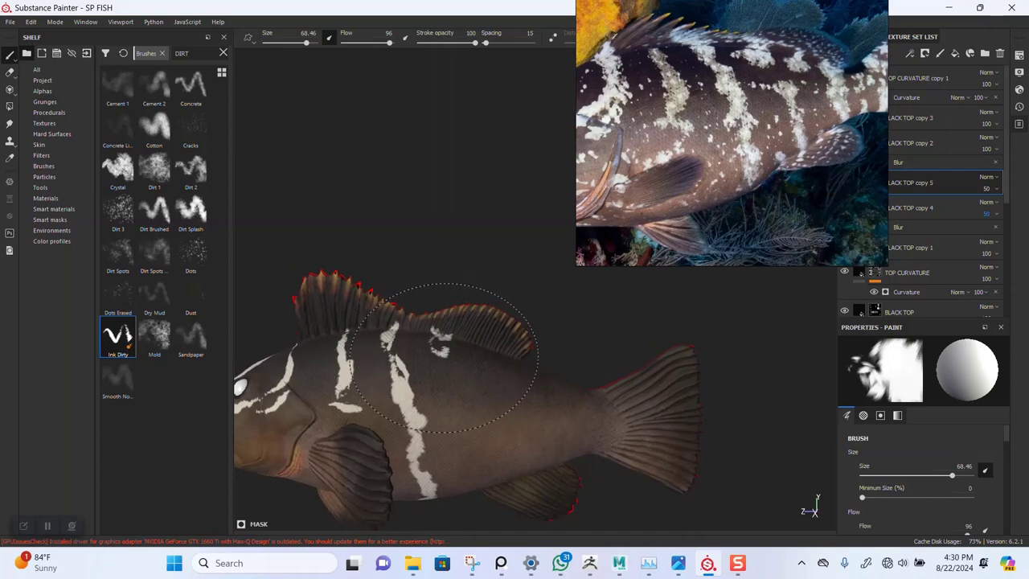
pyautogui.moveTo(464, 426)
pyautogui.keyDown('alt'); pyautogui.mouseDown()
pyautogui.moveTo(460, 348)
pyautogui.moveTo(479, 337)
pyautogui.mouseUp(); pyautogui.keyUp('alt')
pyautogui.moveTo(479, 337)
pyautogui.keyDown('alt'); pyautogui.mouseDown(button='middle')
pyautogui.moveTo(461, 393)
pyautogui.moveTo(448, 386)
pyautogui.mouseUp(button='middle'); pyautogui.keyUp('alt')
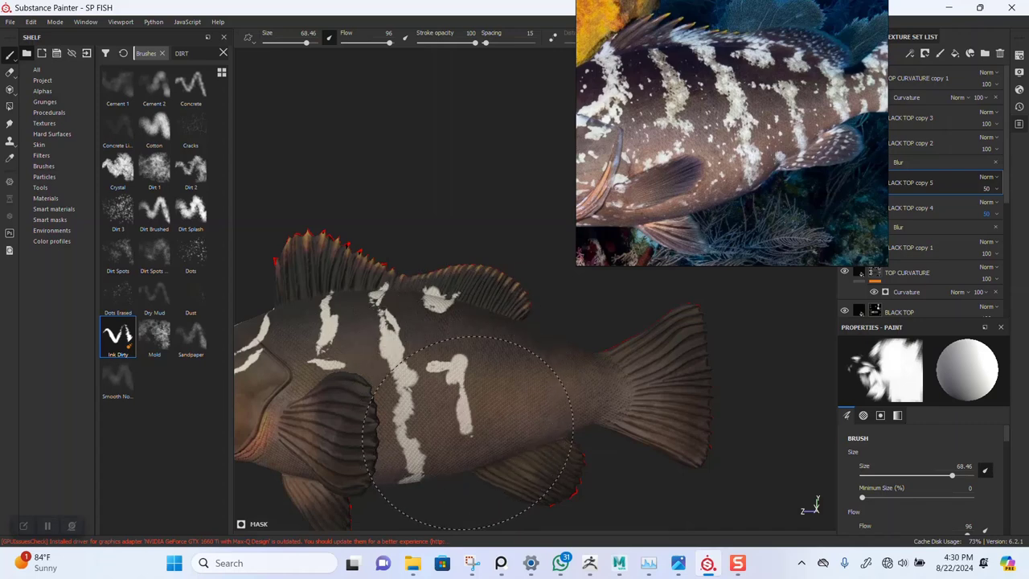
pyautogui.keyDown('alt'); pyautogui.moveTo(459, 456); pyautogui.dragTo(455, 354); pyautogui.keyUp('alt')
pyautogui.hotkey('ctrl', 'z')
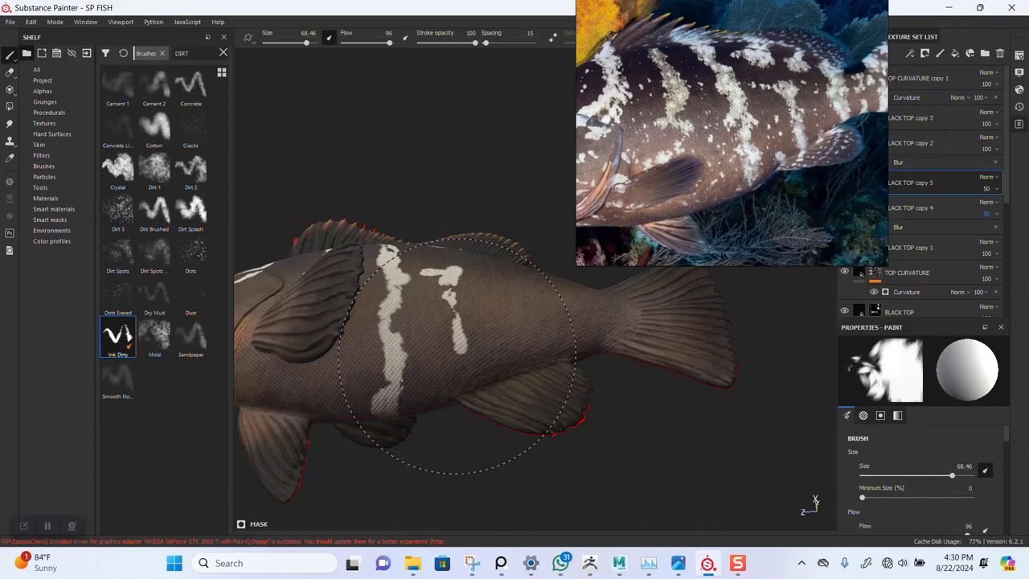
pyautogui.keyDown('alt'); pyautogui.moveTo(457, 422); pyautogui.dragTo(474, 395); pyautogui.keyUp('alt')
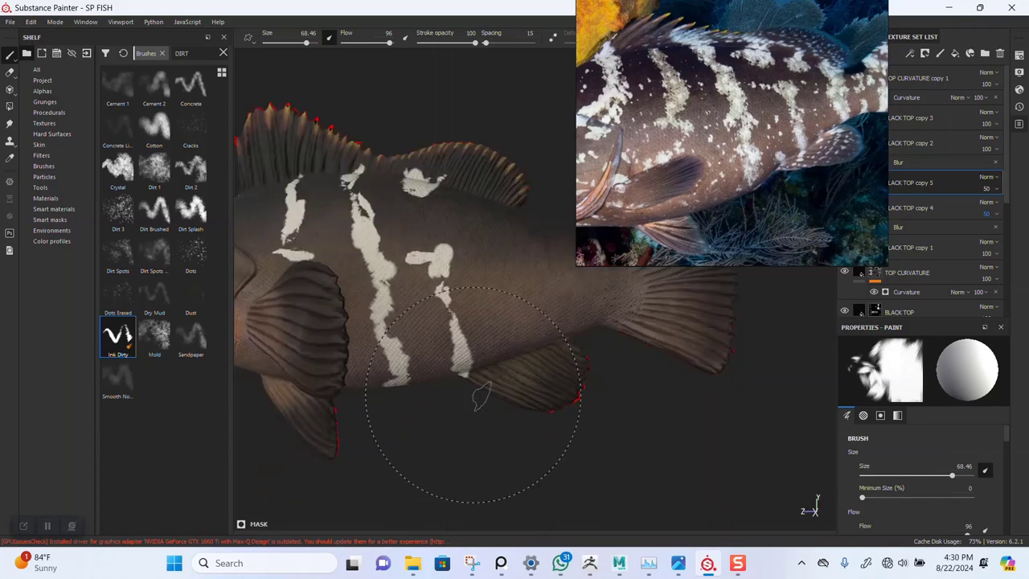
# - Add small irregular white patches along the base of the rear dorsal fin
pyautogui.keyDown('alt'); pyautogui.moveTo(479, 321); pyautogui.dragTo(469, 417, button='middle'); pyautogui.keyUp('alt')
pyautogui.moveTo(469, 416)
pyautogui.keyDown('alt'); pyautogui.mouseDown()
pyautogui.moveTo(471, 408)
pyautogui.moveTo(455, 424)
pyautogui.mouseUp(); pyautogui.keyUp('alt')
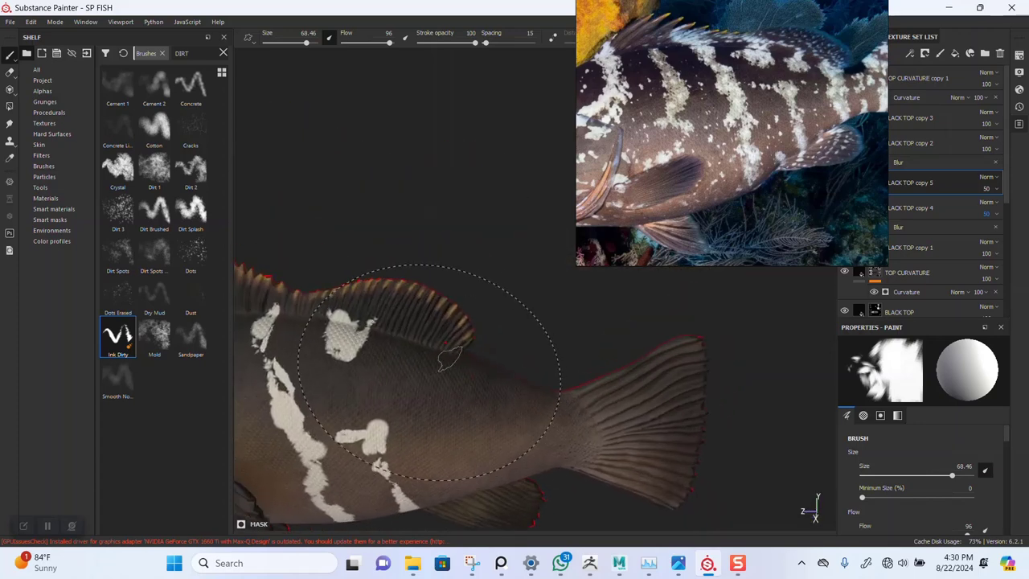
pyautogui.keyDown('alt'); pyautogui.moveTo(450, 358); pyautogui.dragTo(446, 355); pyautogui.keyUp('alt')
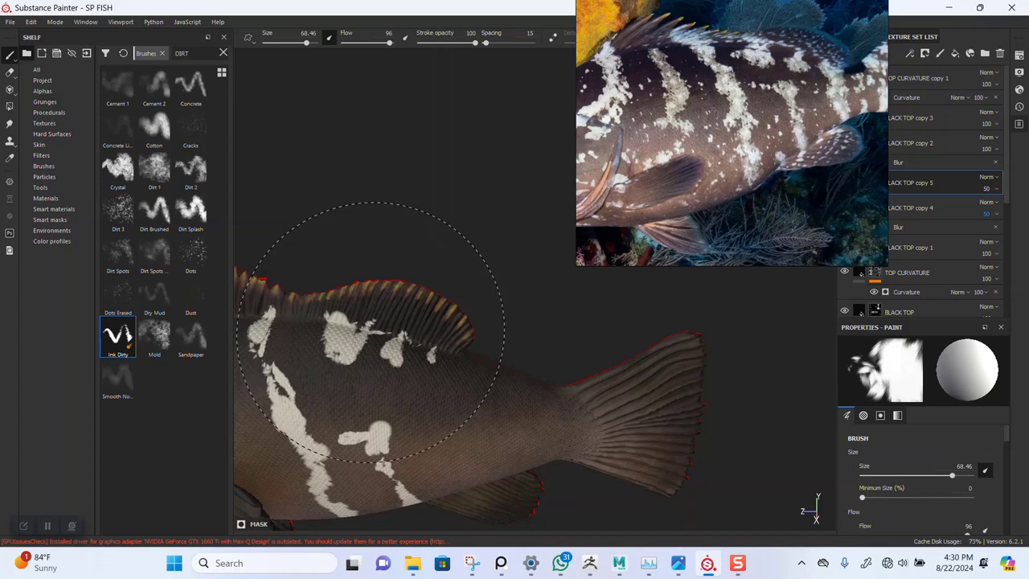
# - Paint a fourth white band from the end of the rear dorsal fin down to the anal fin
pyautogui.keyDown('alt'); pyautogui.moveTo(435, 351); pyautogui.dragTo(432, 342); pyautogui.keyUp('alt')
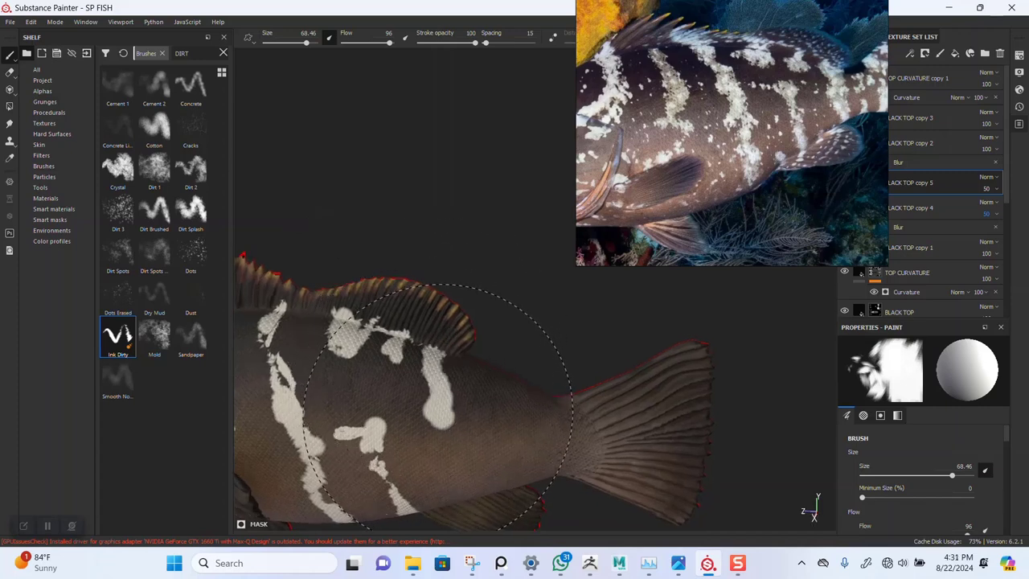
pyautogui.moveTo(443, 414)
pyautogui.keyDown('alt'); pyautogui.mouseDown()
pyautogui.moveTo(504, 372)
pyautogui.moveTo(466, 418)
pyautogui.moveTo(490, 305)
pyautogui.mouseUp(); pyautogui.keyUp('alt')
pyautogui.keyDown('alt'); pyautogui.moveTo(490, 306); pyautogui.dragTo(496, 360, button='middle'); pyautogui.keyUp('alt')
pyautogui.keyDown('alt'); pyautogui.moveTo(495, 361); pyautogui.dragTo(504, 395); pyautogui.keyUp('alt')
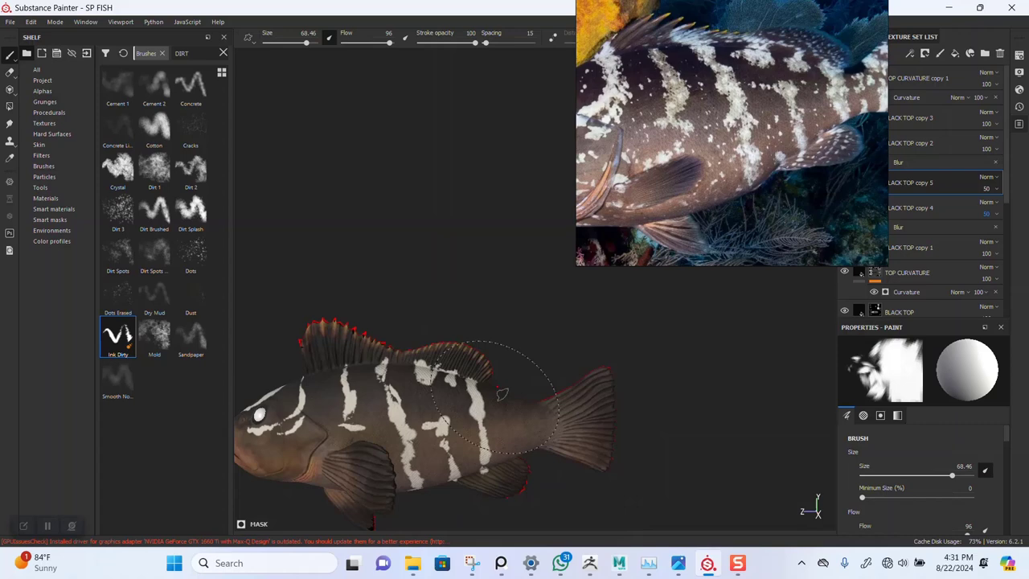
# - Paint a short white band on the belly between the pectoral fin and the pelvic fins
pyautogui.keyDown('alt'); pyautogui.moveTo(503, 394); pyautogui.dragTo(464, 414, button='right'); pyautogui.keyUp('alt')
pyautogui.keyDown('alt'); pyautogui.moveTo(463, 414); pyautogui.dragTo(491, 370, button='middle'); pyautogui.keyUp('alt')
pyautogui.keyDown('alt'); pyautogui.moveTo(492, 369); pyautogui.dragTo(534, 368, button='right'); pyautogui.keyUp('alt')
pyautogui.moveTo(535, 369)
pyautogui.keyDown('alt'); pyautogui.mouseDown()
pyautogui.moveTo(503, 381)
pyautogui.moveTo(459, 325)
pyautogui.moveTo(482, 378)
pyautogui.moveTo(452, 333)
pyautogui.moveTo(446, 348)
pyautogui.moveTo(391, 348)
pyautogui.mouseUp(); pyautogui.keyUp('alt')
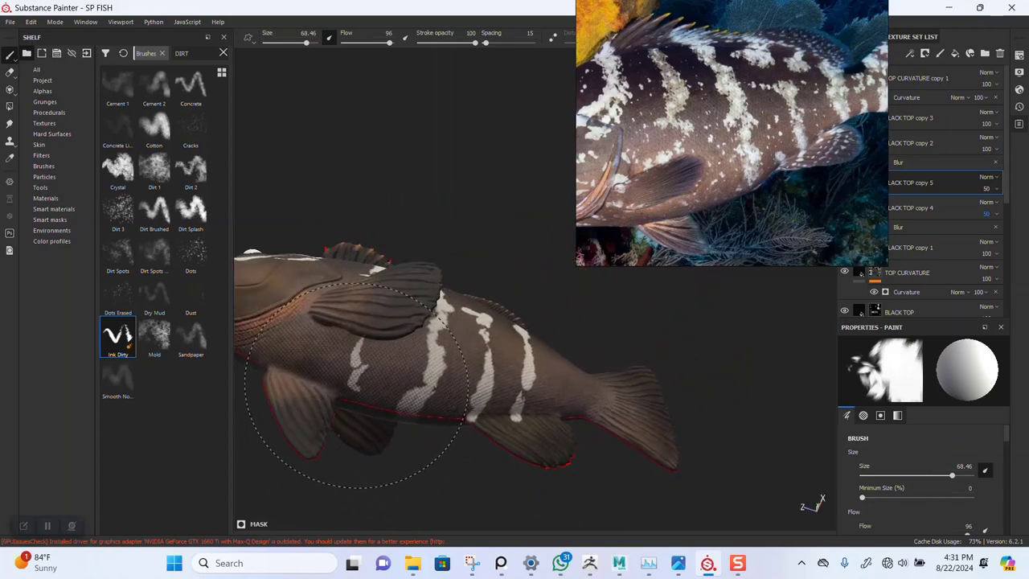
# - Paint a fifth irregular white band across the narrow part of the body ahead of the tail fin
pyautogui.moveTo(355, 357)
pyautogui.keyDown('alt'); pyautogui.mouseDown()
pyautogui.moveTo(493, 345)
pyautogui.moveTo(484, 351)
pyautogui.mouseUp(); pyautogui.keyUp('alt')
pyautogui.keyDown('alt'); pyautogui.moveTo(485, 352); pyautogui.dragTo(410, 384, button='middle'); pyautogui.keyUp('alt')
pyautogui.keyDown('alt'); pyautogui.moveTo(410, 384); pyautogui.dragTo(475, 367, button='right'); pyautogui.keyUp('alt')
pyautogui.keyDown('alt'); pyautogui.moveTo(475, 367); pyautogui.dragTo(463, 366, button='middle'); pyautogui.keyUp('alt')
pyautogui.keyDown('alt'); pyautogui.moveTo(430, 348); pyautogui.dragTo(430, 411); pyautogui.keyUp('alt')
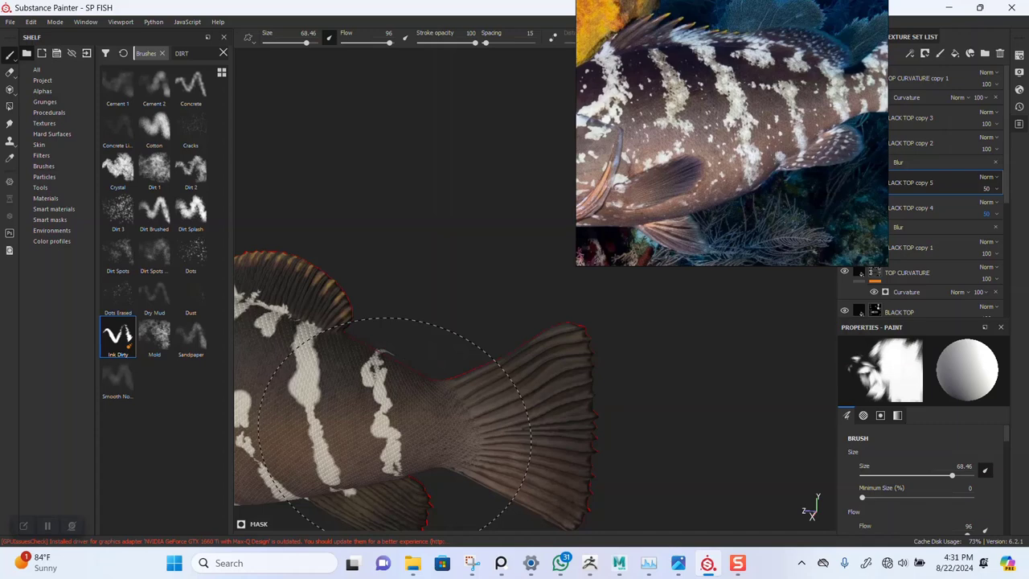
pyautogui.keyDown('alt'); pyautogui.moveTo(441, 433); pyautogui.dragTo(443, 379); pyautogui.keyUp('alt')
pyautogui.keyDown('alt'); pyautogui.moveTo(443, 379); pyautogui.dragTo(469, 335, button='middle'); pyautogui.keyUp('alt')
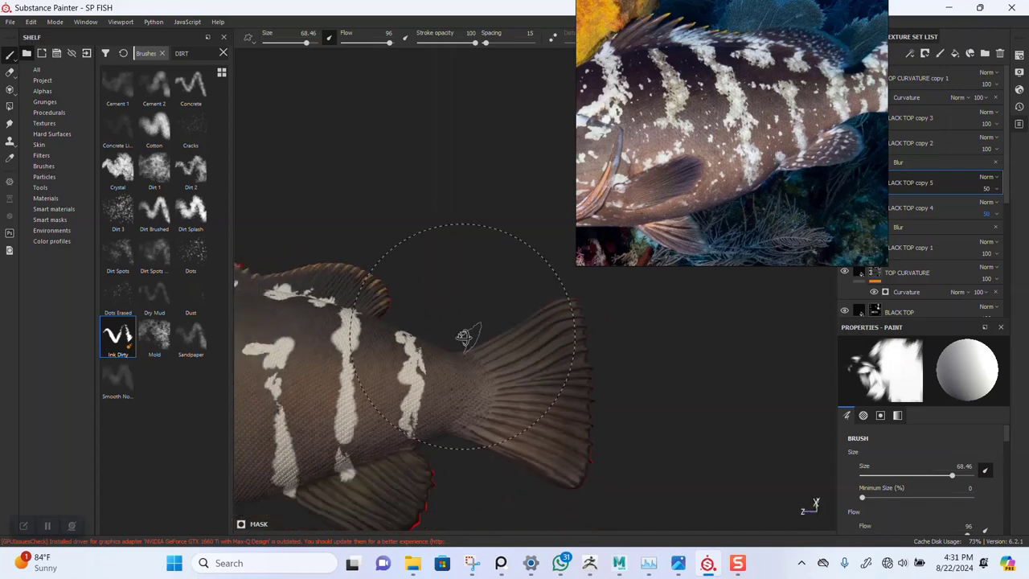
# - Bring the tail of the reference photo into view and paint white patches around the base of the tail fin
pyautogui.keyDown('alt'); pyautogui.moveTo(468, 335); pyautogui.dragTo(502, 318); pyautogui.keyUp('alt')
pyautogui.moveTo(753, 188); pyautogui.dragTo(653, 179, button='middle')
pyautogui.keyDown('alt'); pyautogui.moveTo(482, 406); pyautogui.dragTo(416, 365); pyautogui.keyUp('alt')
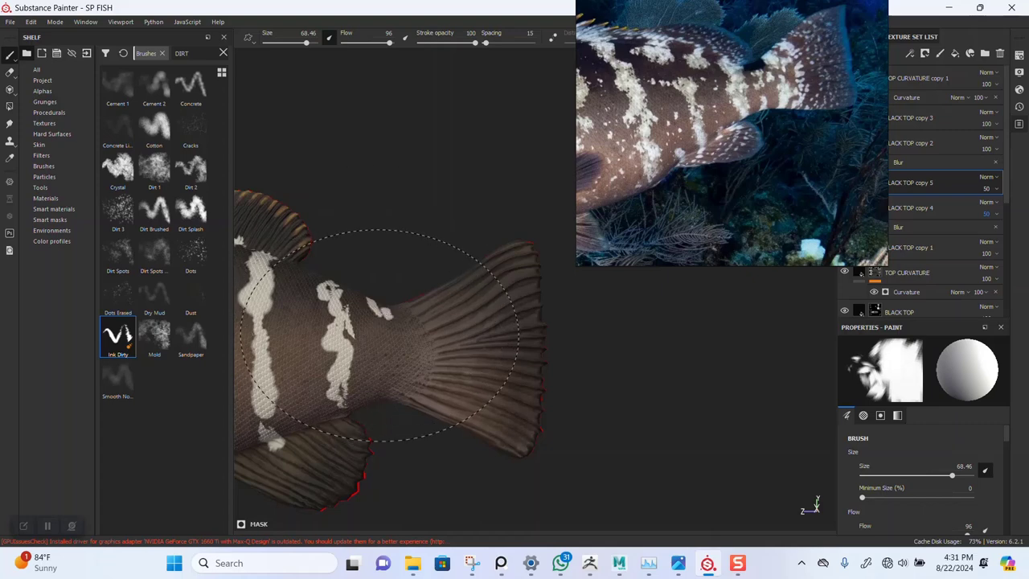
pyautogui.moveTo(379, 335); pyautogui.dragTo(378, 382)
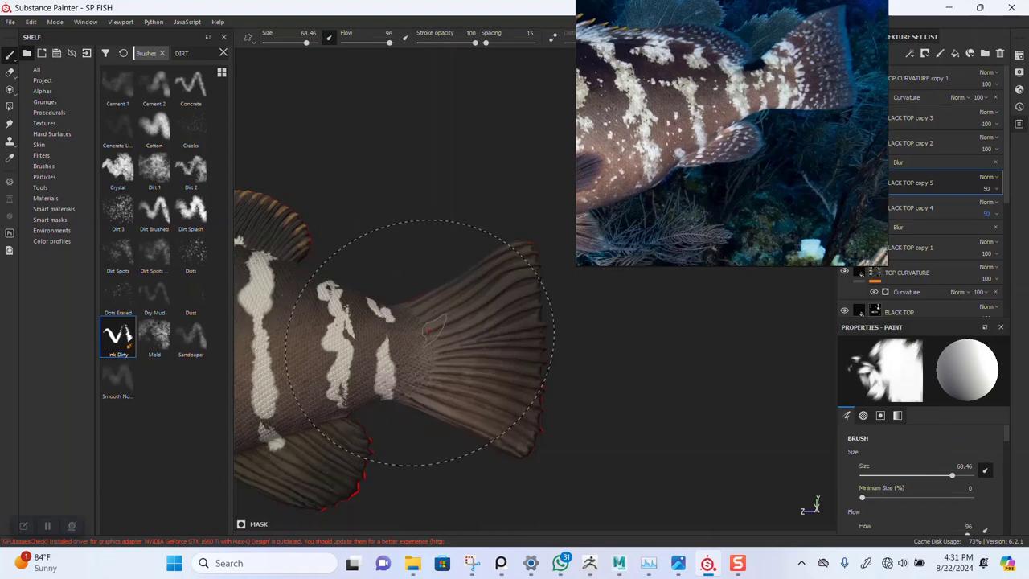
pyautogui.moveTo(426, 325); pyautogui.dragTo(416, 308)
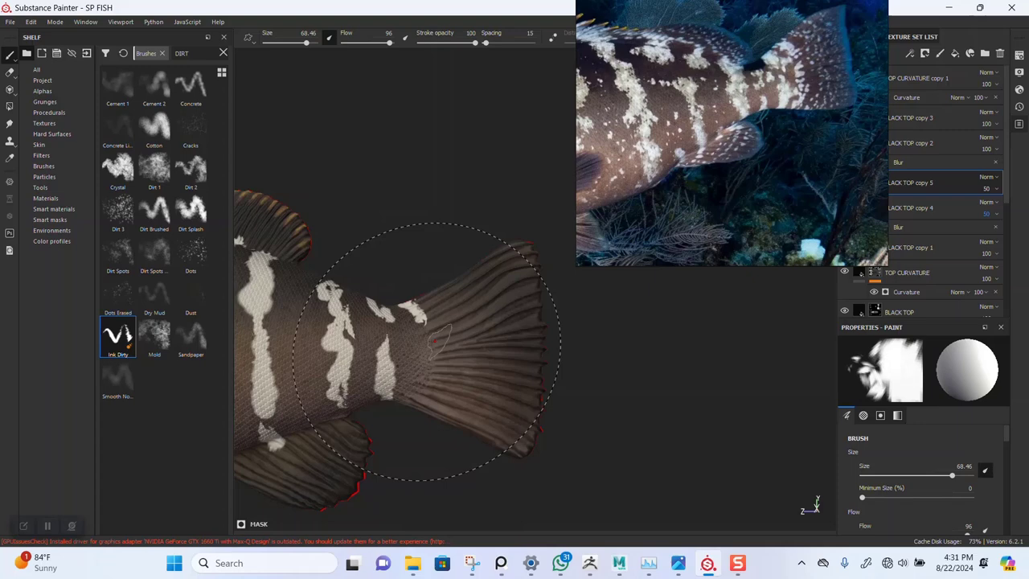
pyautogui.moveTo(442, 343)
pyautogui.mouseDown()
pyautogui.moveTo(429, 383)
pyautogui.moveTo(415, 378)
pyautogui.mouseUp()
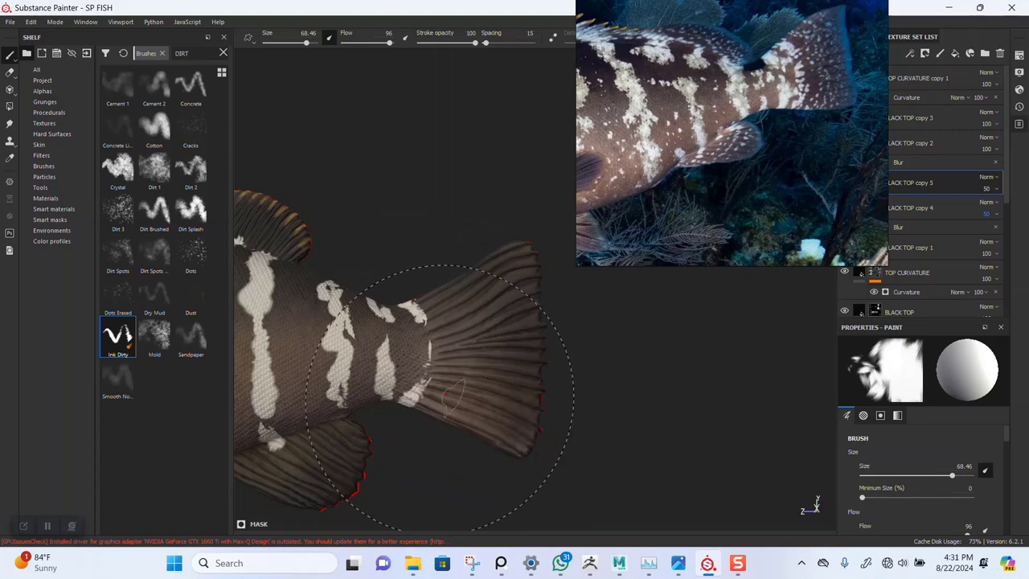
# - Lower the BLACK TOP copy 5 layer to just beneath BLACK TOP copy 1, undoing a further move below TOP CURVATURE
pyautogui.moveTo(441, 392)
pyautogui.keyDown('alt'); pyautogui.mouseDown(button='right')
pyautogui.moveTo(468, 333)
pyautogui.moveTo(457, 337)
pyautogui.mouseUp(button='right'); pyautogui.keyUp('alt')
pyautogui.keyDown('alt'); pyautogui.moveTo(454, 334); pyautogui.dragTo(490, 282); pyautogui.keyUp('alt')
pyautogui.moveTo(748, 192); pyautogui.dragTo(501, 132, button='right')
pyautogui.click(930, 189)
pyautogui.moveTo(927, 201); pyautogui.dragTo(908, 289)
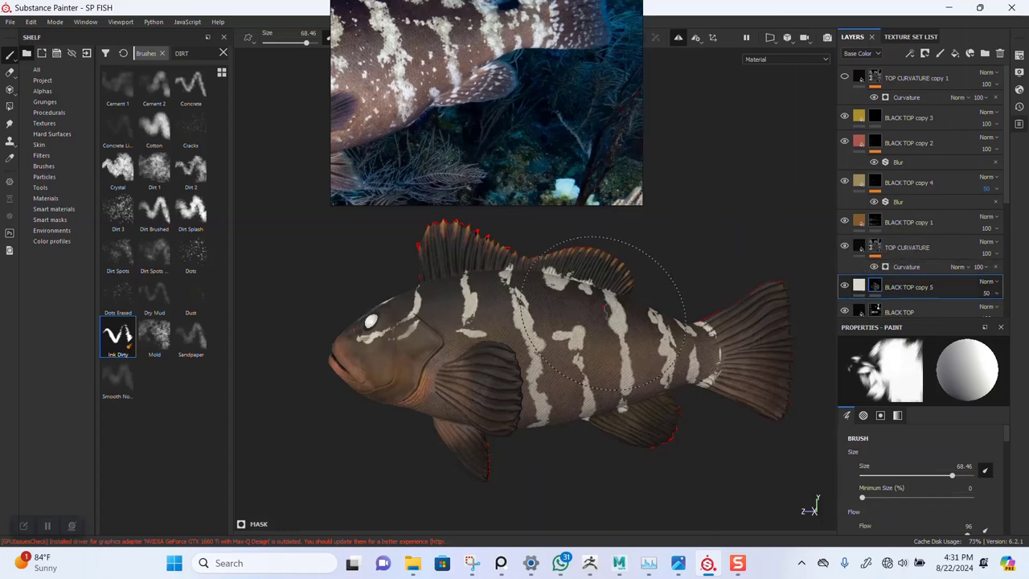
pyautogui.moveTo(604, 312); pyautogui.dragTo(496, 266, button='middle')
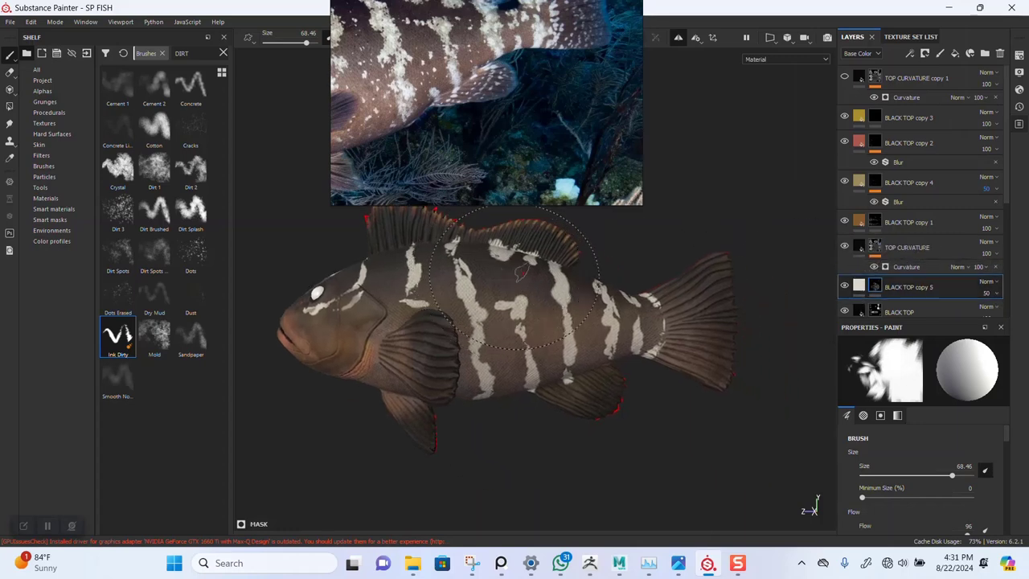
pyautogui.hotkey('ctrl', 'z')
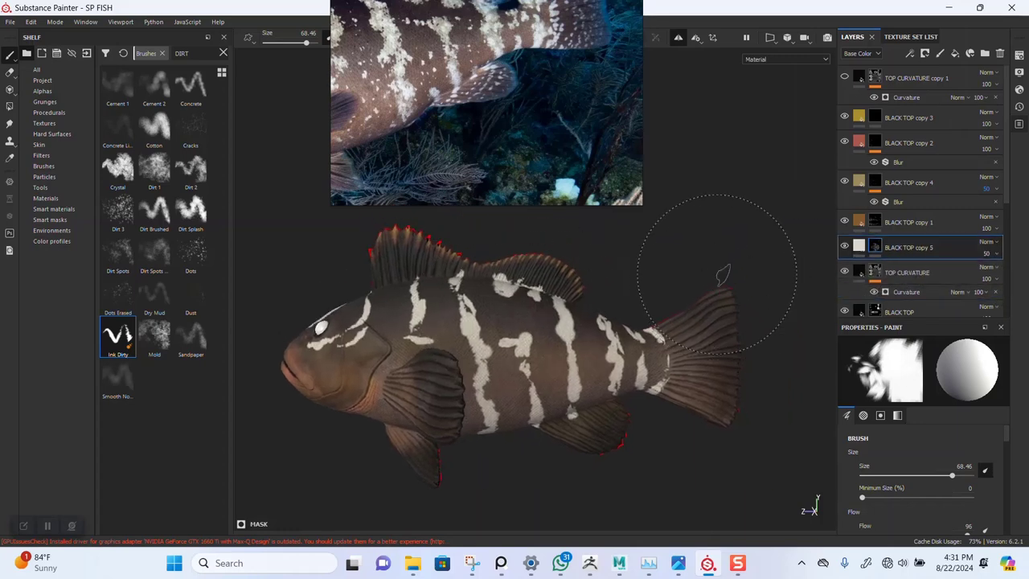
# - Make the TOP CURVATURE copy 1 layer visible and set its opacity to 30
pyautogui.scroll(2, 657, 283)
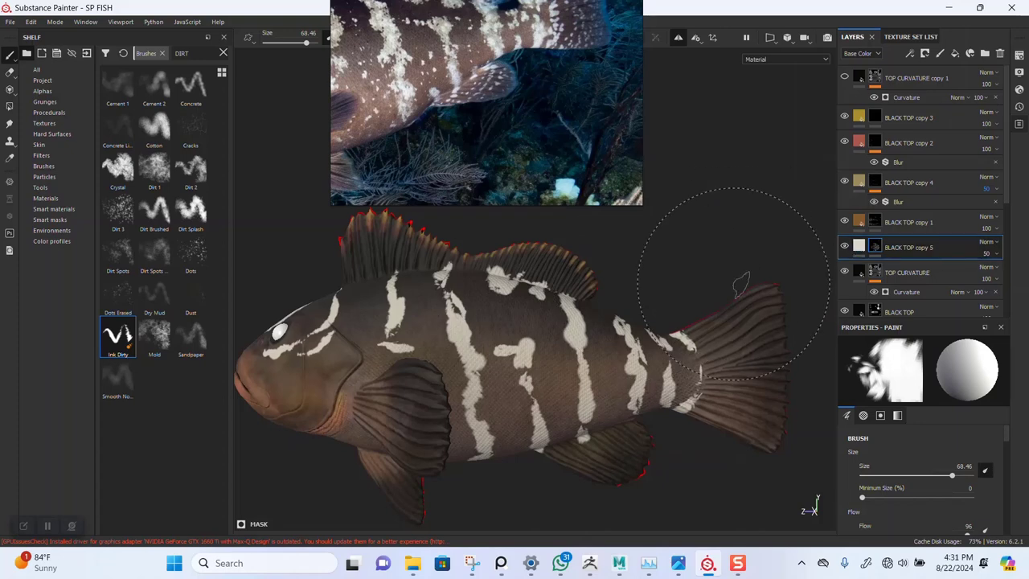
pyautogui.scroll(-2, 741, 285)
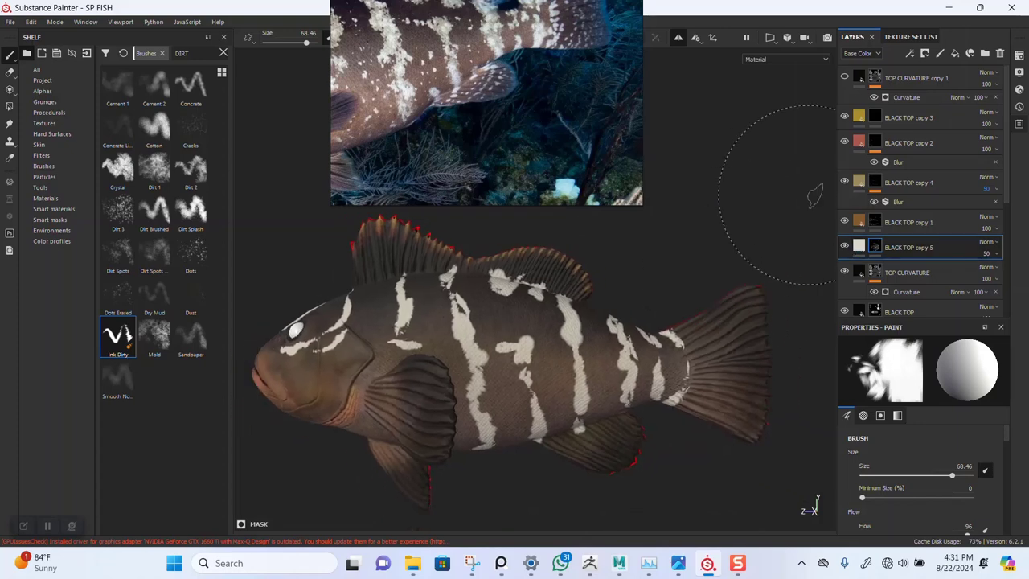
pyautogui.click(843, 77)
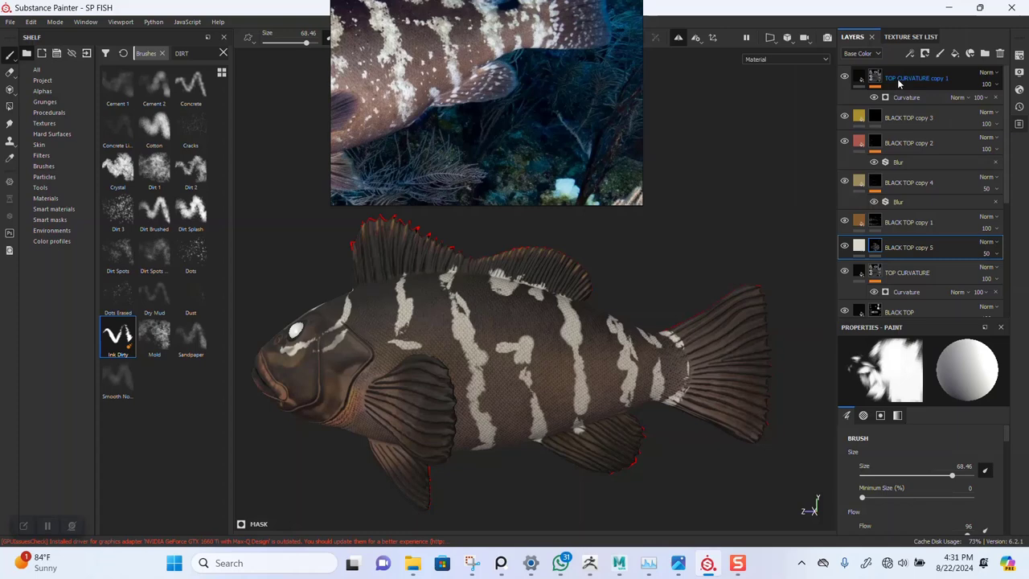
pyautogui.click(994, 85)
pyautogui.moveTo(996, 107); pyautogui.dragTo(993, 107)
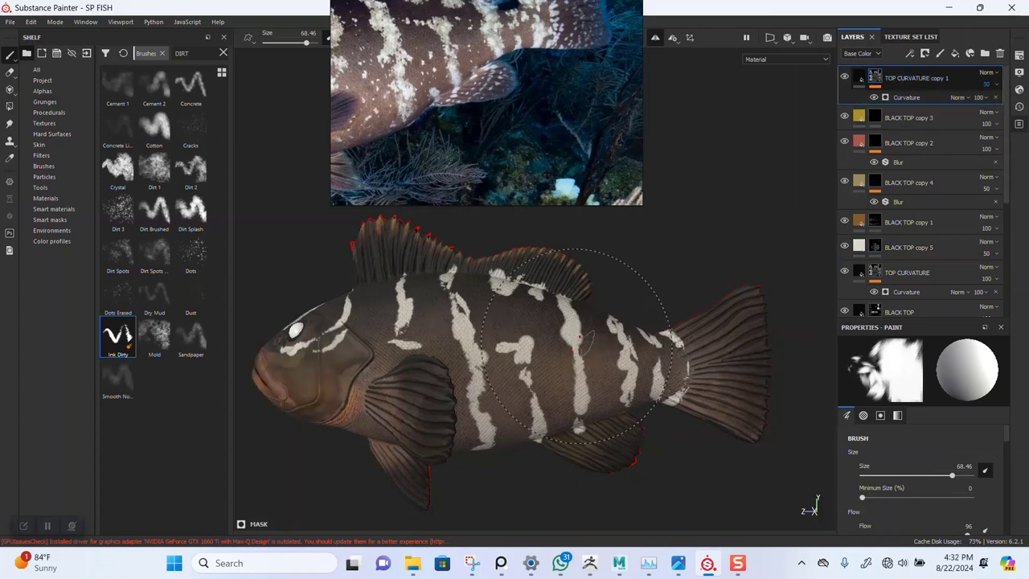
# - Bring the head in the reference photo into view and examine the model's mouth, chin and throat for unpainted areas
pyautogui.scroll(-2, 565, 411)
pyautogui.keyDown('alt'); pyautogui.moveTo(555, 378); pyautogui.dragTo(514, 338); pyautogui.keyUp('alt')
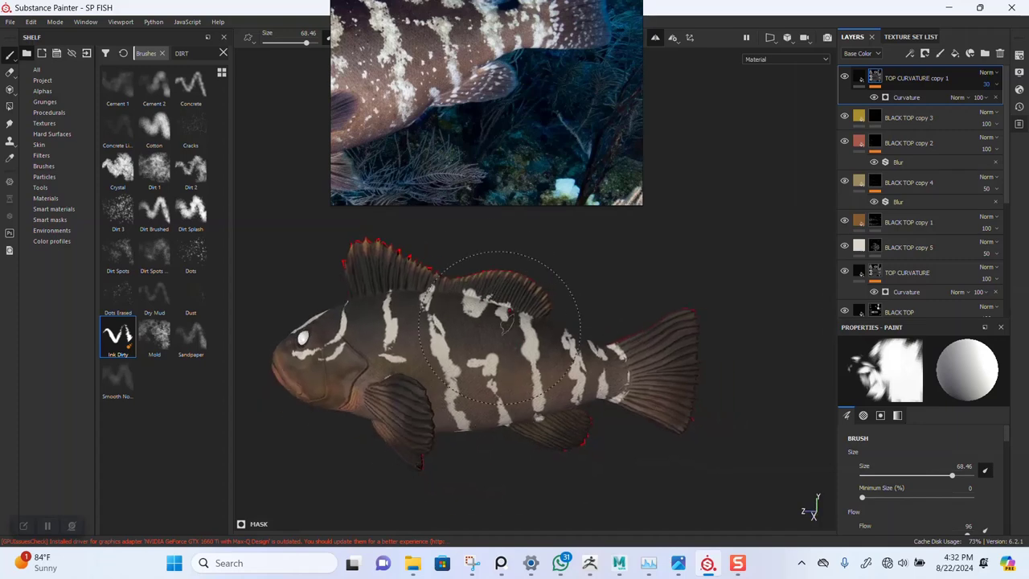
pyautogui.moveTo(457, 147); pyautogui.dragTo(716, 179)
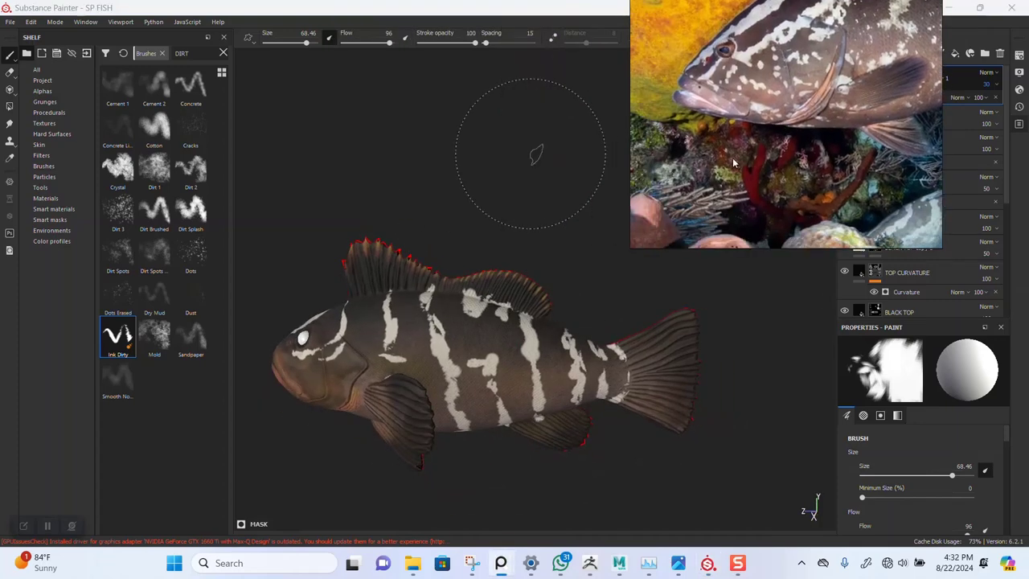
pyautogui.moveTo(537, 334)
pyautogui.keyDown('alt'); pyautogui.mouseDown()
pyautogui.moveTo(509, 374)
pyautogui.moveTo(401, 384)
pyautogui.mouseUp(); pyautogui.keyUp('alt')
pyautogui.keyDown('alt'); pyautogui.moveTo(402, 384); pyautogui.dragTo(587, 374, button='middle'); pyautogui.keyUp('alt')
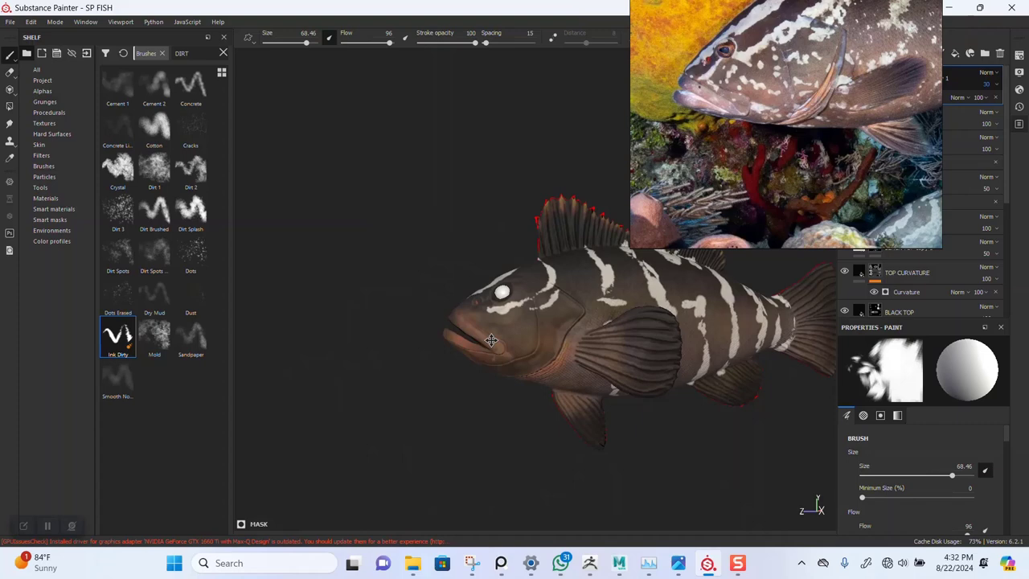
pyautogui.keyDown('alt'); pyautogui.moveTo(587, 374); pyautogui.dragTo(493, 434, button='right'); pyautogui.keyUp('alt')
pyautogui.moveTo(500, 434)
pyautogui.keyDown('alt'); pyautogui.mouseDown()
pyautogui.moveTo(482, 391)
pyautogui.moveTo(501, 427)
pyautogui.moveTo(533, 356)
pyautogui.moveTo(509, 351)
pyautogui.moveTo(544, 477)
pyautogui.moveTo(559, 315)
pyautogui.moveTo(554, 354)
pyautogui.mouseUp(); pyautogui.keyUp('alt')
pyautogui.scroll(5, 493, 448)
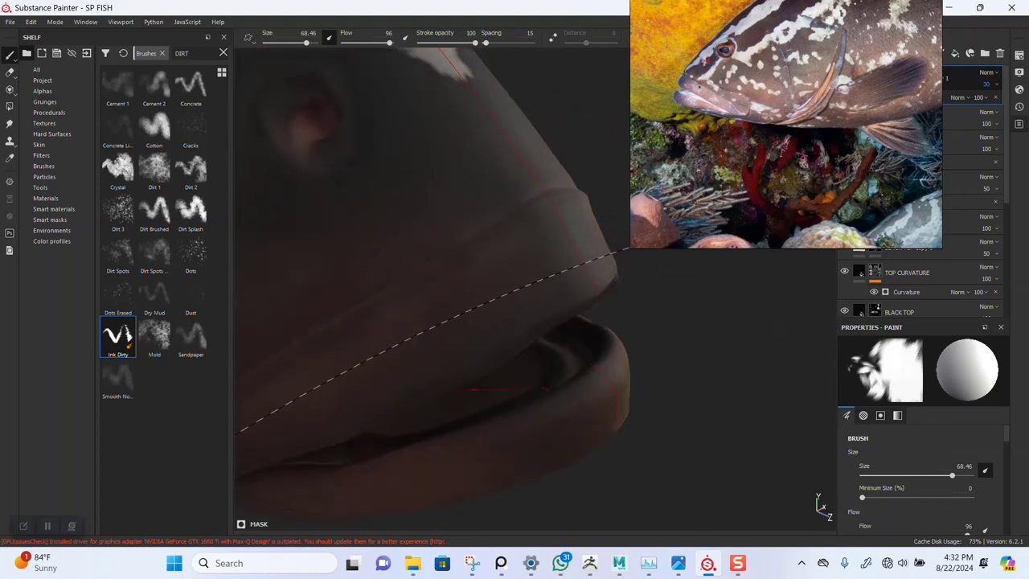
pyautogui.keyDown('alt'); pyautogui.moveTo(613, 358); pyautogui.dragTo(438, 318); pyautogui.keyUp('alt')
pyautogui.scroll(-4, 513, 381)
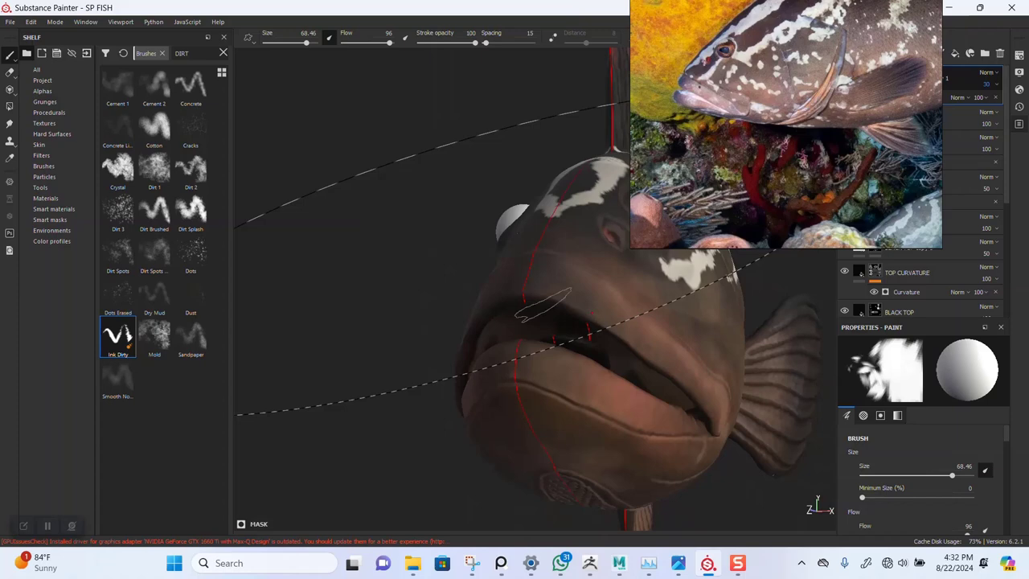
pyautogui.keyDown('alt'); pyautogui.moveTo(542, 303); pyautogui.dragTo(514, 402); pyautogui.keyUp('alt')
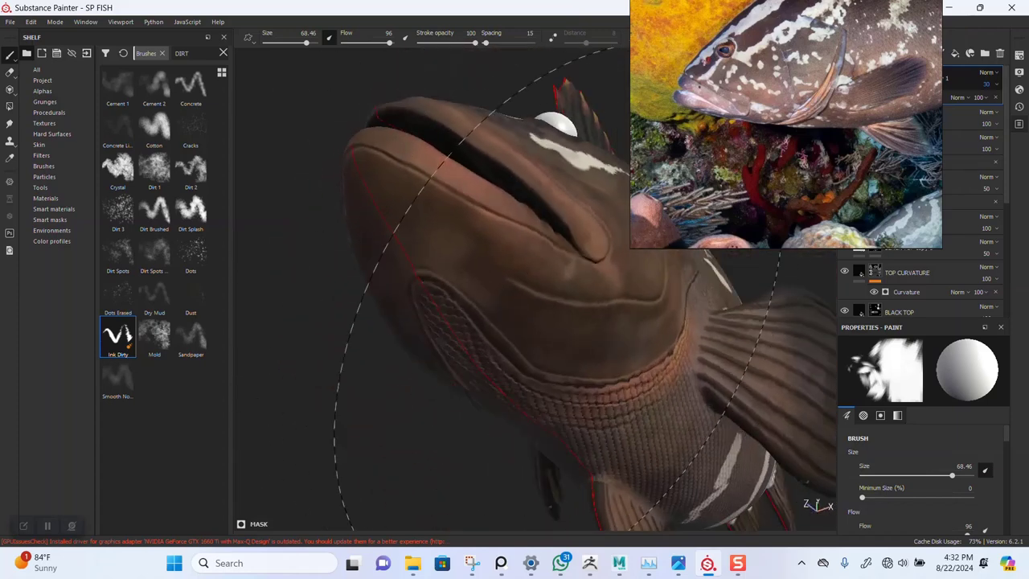
# - Move the reference photo clear of the layer stack and rename the BLACK TOP copy 5 layer as WHITE STRIPS
pyautogui.moveTo(727, 165); pyautogui.dragTo(194, 178, button='right')
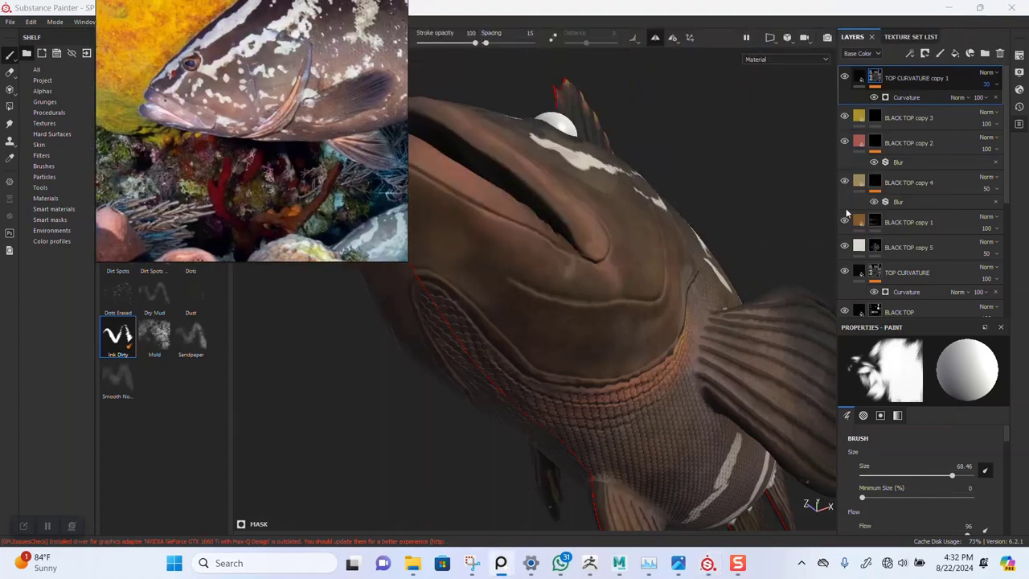
pyautogui.click(875, 248)
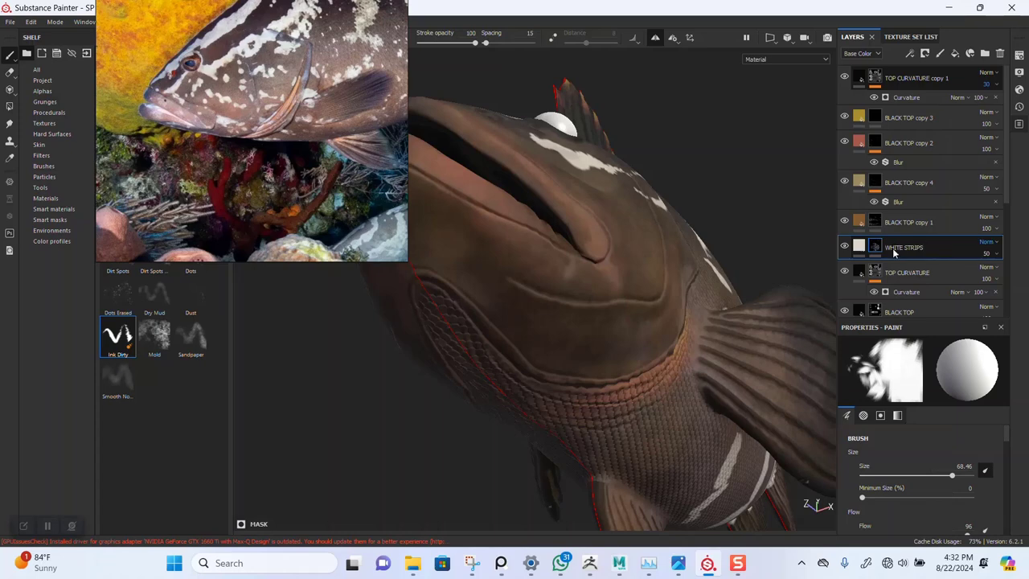
# - Paint small white patches on the snout below the nostril, at the corner of the mouth, and across the cheek and gill cover
pyautogui.scroll(-3, 611, 317)
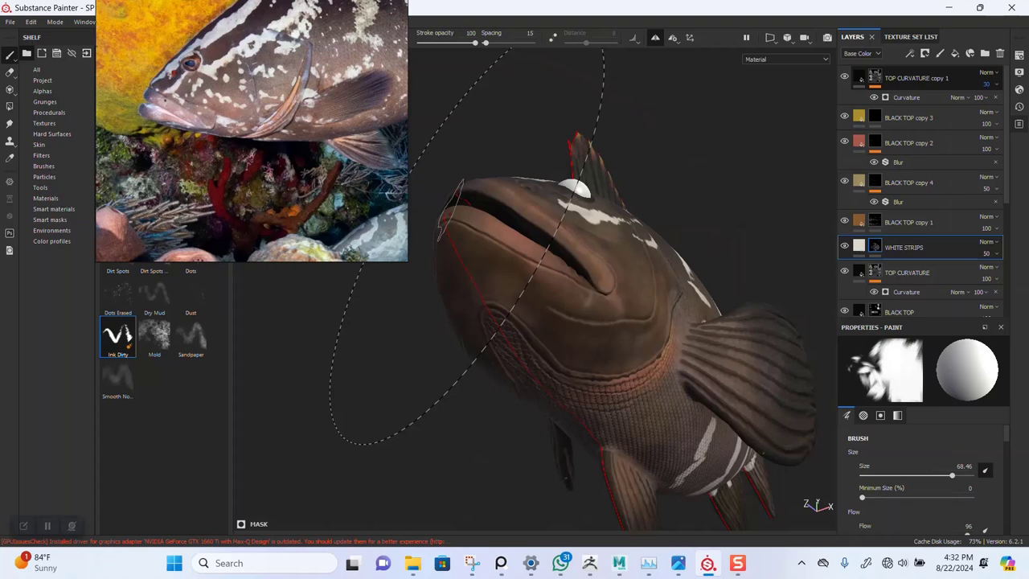
pyautogui.moveTo(352, 174); pyautogui.dragTo(322, 178, button='right')
pyautogui.moveTo(598, 240)
pyautogui.keyDown('alt'); pyautogui.mouseDown()
pyautogui.moveTo(596, 305)
pyautogui.moveTo(656, 289)
pyautogui.moveTo(599, 281)
pyautogui.mouseUp(); pyautogui.keyUp('alt')
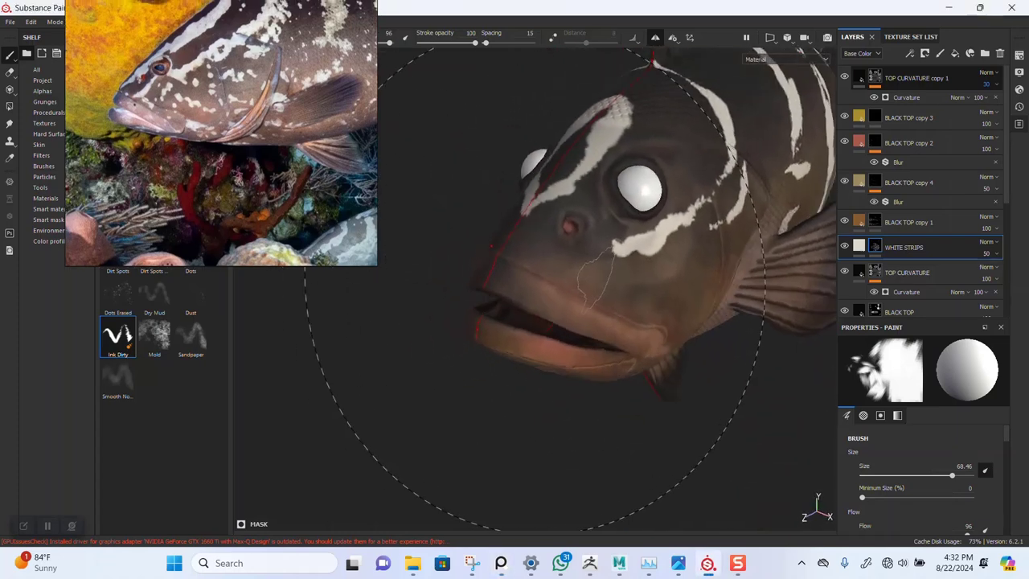
pyautogui.moveTo(548, 248)
pyautogui.keyDown('alt'); pyautogui.mouseDown()
pyautogui.moveTo(567, 259)
pyautogui.moveTo(539, 271)
pyautogui.moveTo(623, 306)
pyautogui.moveTo(595, 289)
pyautogui.mouseUp(); pyautogui.keyUp('alt')
pyautogui.moveTo(540, 233)
pyautogui.keyDown('alt'); pyautogui.mouseDown()
pyautogui.moveTo(506, 255)
pyautogui.moveTo(503, 299)
pyautogui.moveTo(514, 309)
pyautogui.moveTo(515, 213)
pyautogui.moveTo(546, 259)
pyautogui.mouseUp(); pyautogui.keyUp('alt')
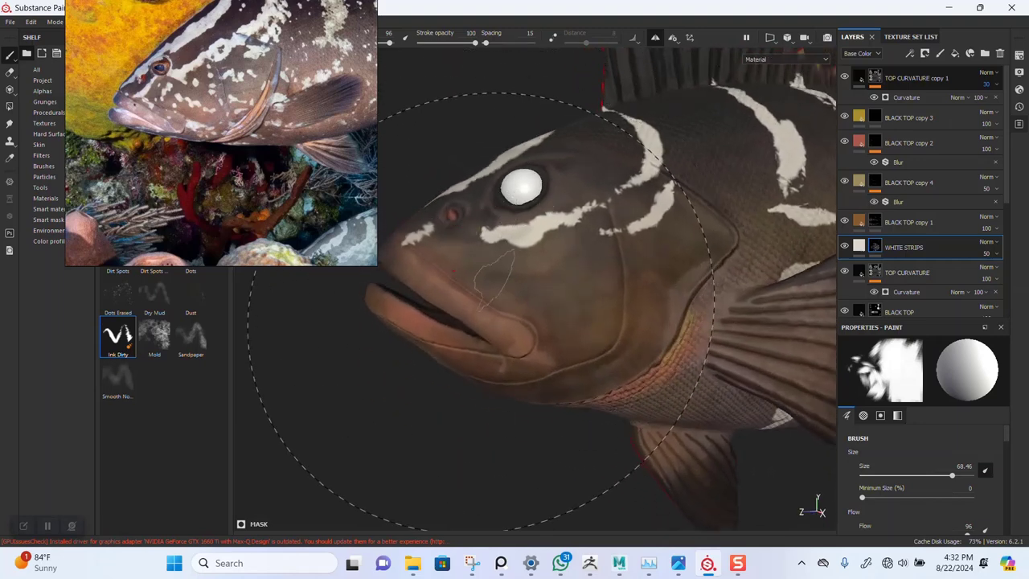
pyautogui.moveTo(490, 285)
pyautogui.mouseDown()
pyautogui.moveTo(551, 315)
pyautogui.moveTo(575, 293)
pyautogui.moveTo(545, 265)
pyautogui.mouseUp()
pyautogui.keyDown('alt'); pyautogui.moveTo(545, 257); pyautogui.dragTo(487, 219, button='middle'); pyautogui.keyUp('alt')
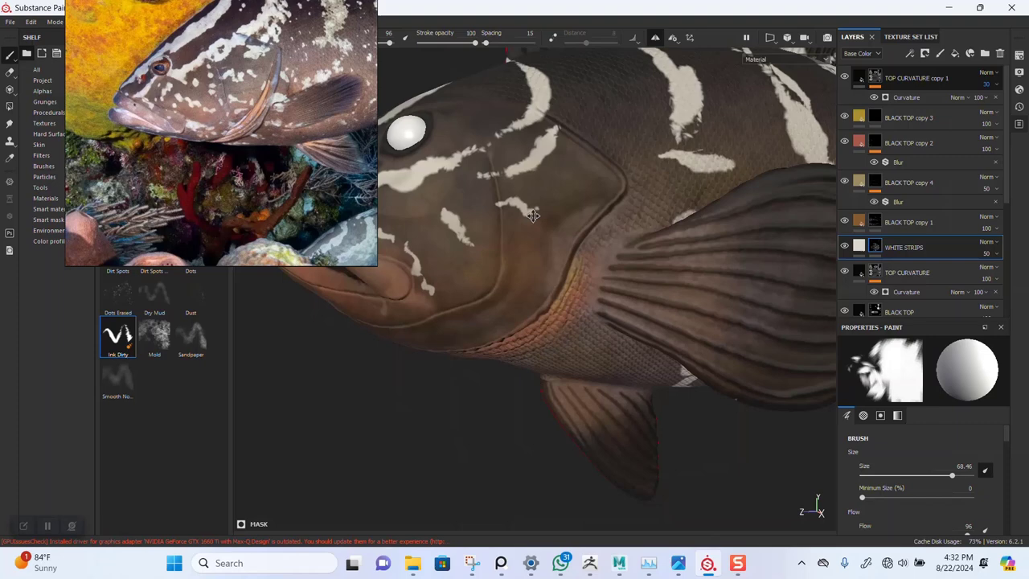
# - Paint white patches behind the gill cover, ahead of the pectoral fin, and along the belly at the pelvic fin base
pyautogui.keyDown('alt'); pyautogui.moveTo(541, 281); pyautogui.dragTo(554, 270); pyautogui.keyUp('alt')
pyautogui.keyDown('alt'); pyautogui.moveTo(555, 270); pyautogui.dragTo(552, 232, button='middle'); pyautogui.keyUp('alt')
pyautogui.click(553, 229)
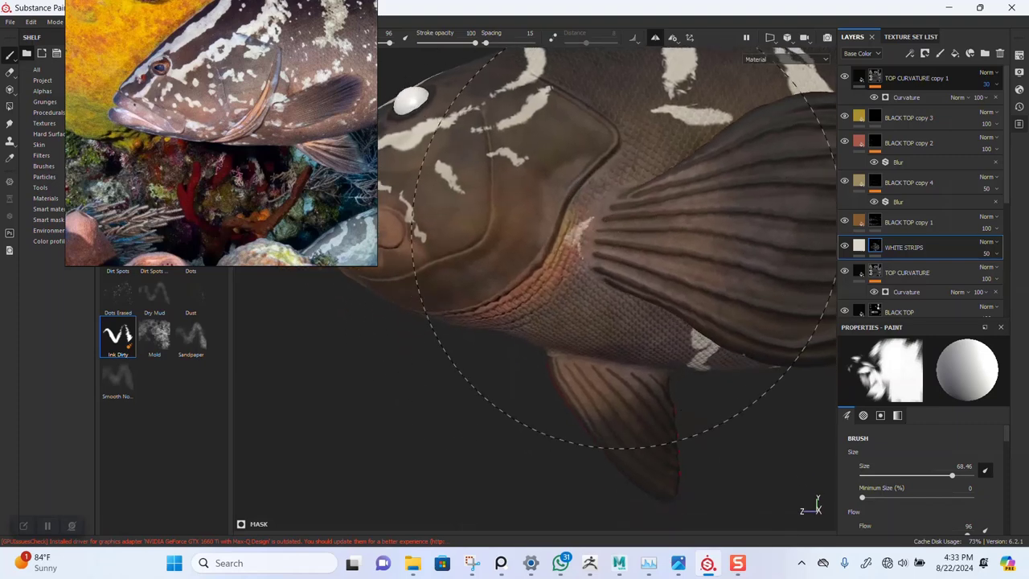
pyautogui.moveTo(557, 245)
pyautogui.keyDown('alt'); pyautogui.mouseDown()
pyautogui.moveTo(612, 237)
pyautogui.moveTo(615, 263)
pyautogui.moveTo(561, 257)
pyautogui.mouseUp(); pyautogui.keyUp('alt')
pyautogui.click(553, 310)
pyautogui.moveTo(582, 319); pyautogui.dragTo(658, 323)
pyautogui.keyDown('alt'); pyautogui.moveTo(671, 283); pyautogui.dragTo(591, 285, button='right'); pyautogui.keyUp('alt')
pyautogui.keyDown('alt'); pyautogui.moveTo(591, 286); pyautogui.dragTo(573, 238); pyautogui.keyUp('alt')
pyautogui.keyDown('alt'); pyautogui.moveTo(574, 239); pyautogui.dragTo(632, 282, button='middle'); pyautogui.keyUp('alt')
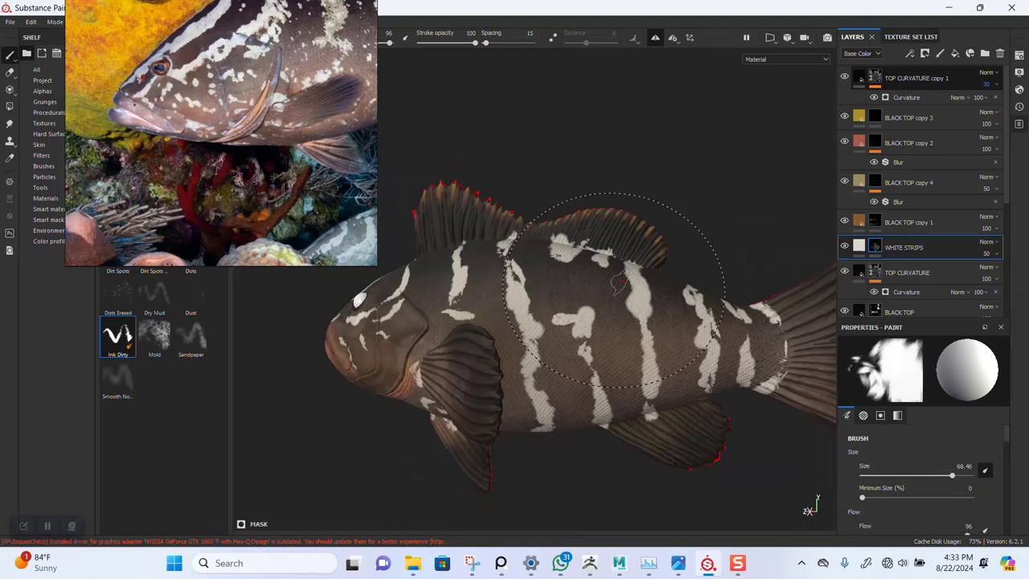
# - Show the upper back in the reference photo and extend the white band behind the head up onto the front dorsal fin base
pyautogui.keyDown('alt'); pyautogui.moveTo(541, 251); pyautogui.dragTo(569, 248); pyautogui.keyUp('alt')
pyautogui.keyDown('alt'); pyautogui.moveTo(569, 248); pyautogui.dragTo(633, 311, button='middle'); pyautogui.keyUp('alt')
pyautogui.moveTo(207, 106); pyautogui.dragTo(141, 175, button='middle')
pyautogui.scroll(4, 521, 296)
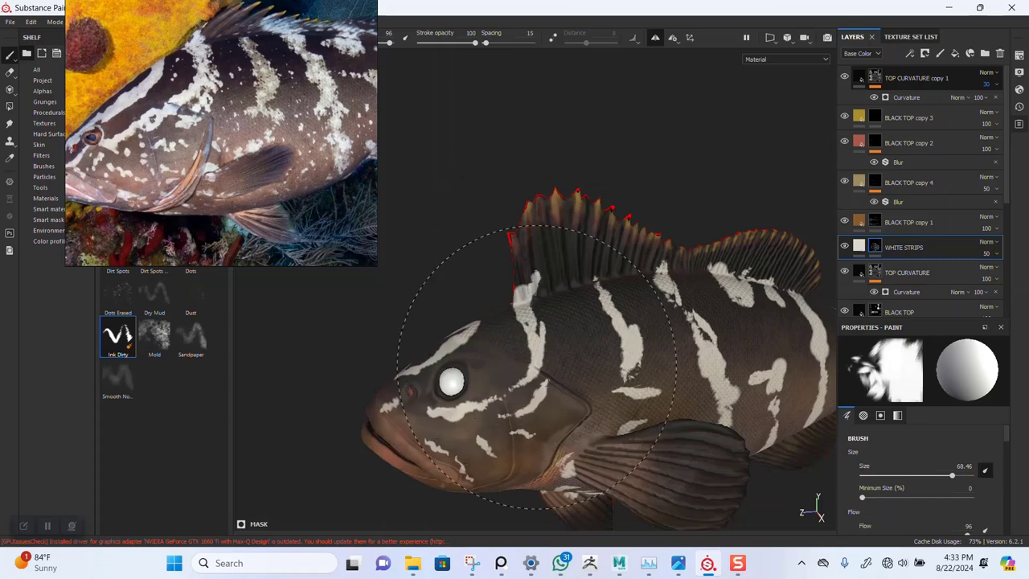
# - Paint a short, narrow white stripe on the upper flank beneath the start of the rear dorsal fin
pyautogui.scroll(-3, 547, 251)
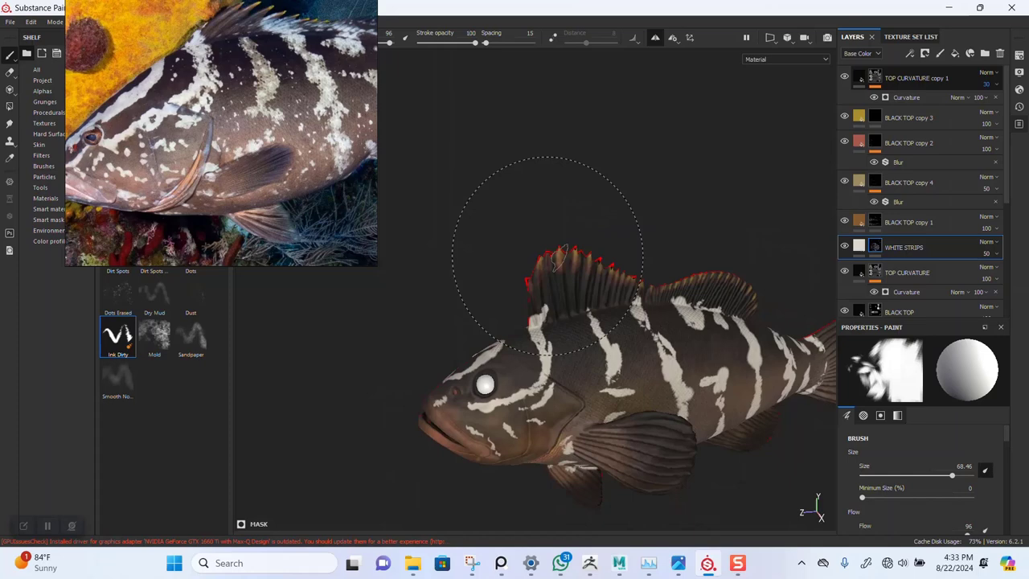
pyautogui.keyDown('alt'); pyautogui.moveTo(615, 379); pyautogui.dragTo(573, 367); pyautogui.keyUp('alt')
pyautogui.keyDown('alt'); pyautogui.moveTo(572, 367); pyautogui.dragTo(551, 349, button='middle'); pyautogui.keyUp('alt')
pyautogui.keyDown('alt'); pyautogui.moveTo(547, 342); pyautogui.dragTo(490, 297); pyautogui.keyUp('alt')
pyautogui.scroll(2, 490, 298)
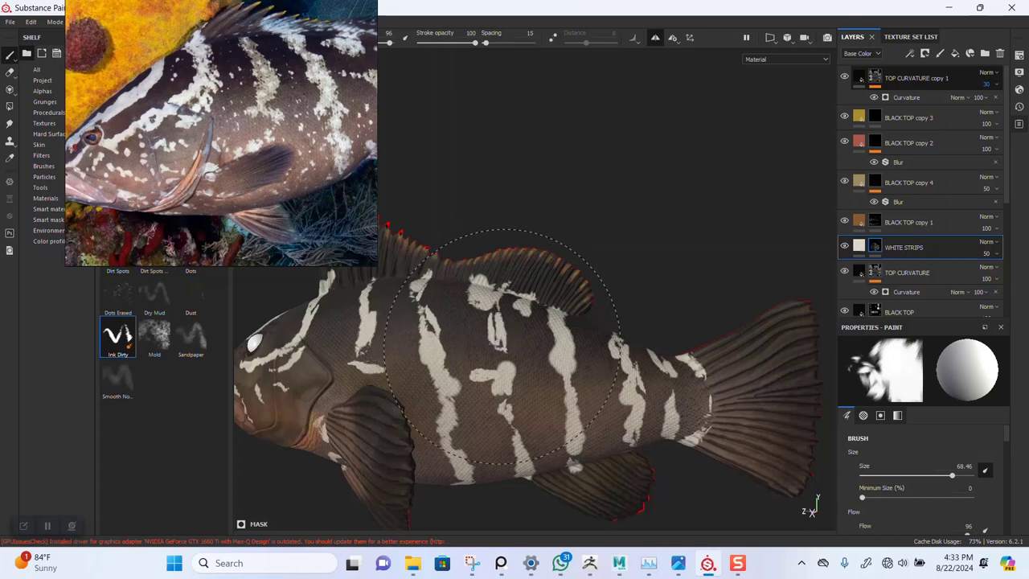
# - Paint irregular white patches on the underside of the fish, across the chin and throat
pyautogui.scroll(-2, 497, 342)
pyautogui.moveTo(487, 166)
pyautogui.keyDown('alt'); pyautogui.mouseDown()
pyautogui.moveTo(528, 276)
pyautogui.moveTo(540, 262)
pyautogui.mouseUp(); pyautogui.keyUp('alt')
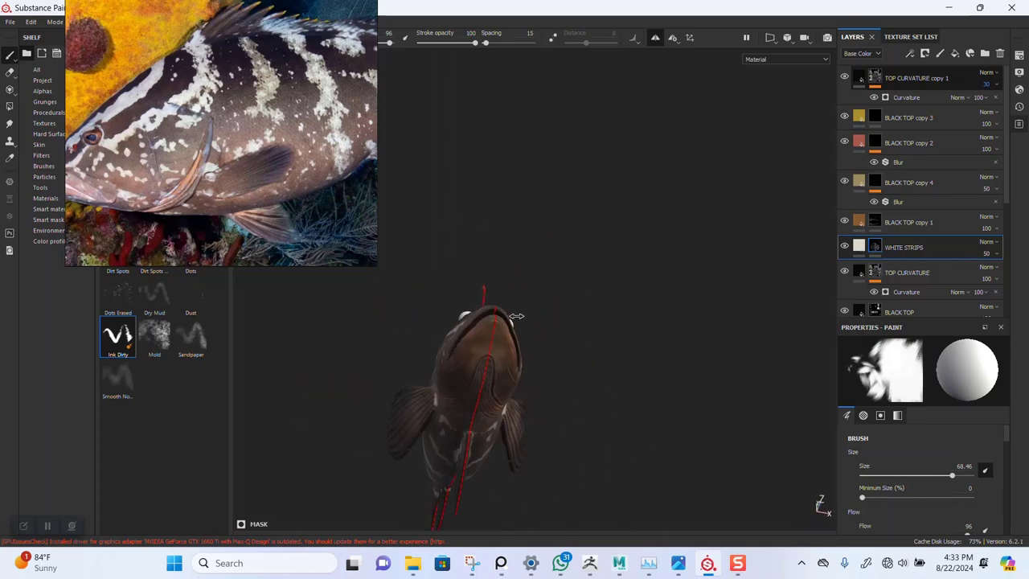
pyautogui.moveTo(551, 412)
pyautogui.keyDown('alt'); pyautogui.mouseDown()
pyautogui.moveTo(510, 383)
pyautogui.moveTo(550, 321)
pyautogui.moveTo(532, 305)
pyautogui.mouseUp(); pyautogui.keyUp('alt')
pyautogui.scroll(2, 510, 383)
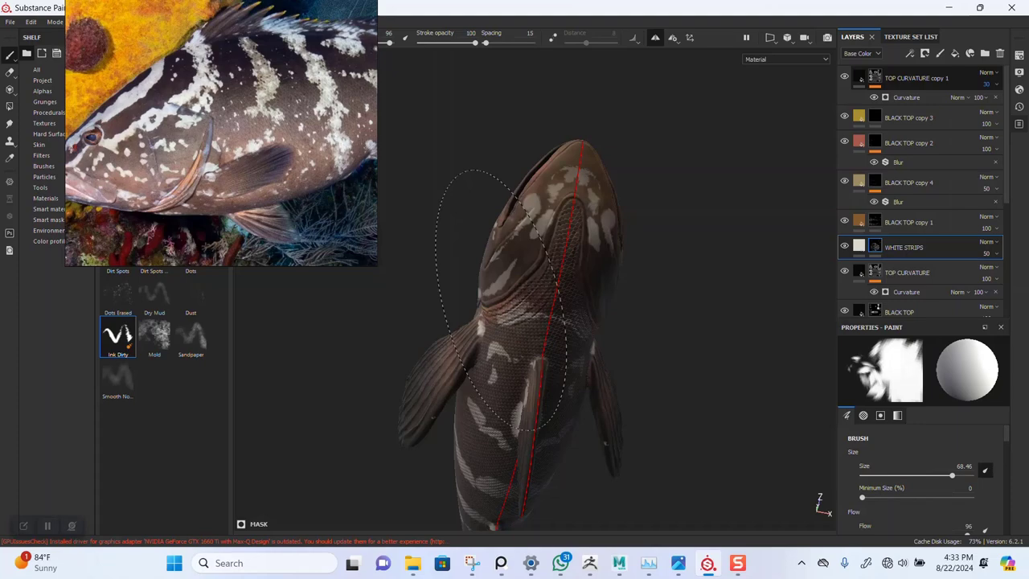
# - Examine the white stripes on the fish's side while rotating the environment lighting
pyautogui.keyDown('alt'); pyautogui.moveTo(563, 321); pyautogui.dragTo(378, 321); pyautogui.keyUp('alt')
pyautogui.scroll(-4, 547, 314)
pyautogui.keyDown('alt'); pyautogui.moveTo(574, 346); pyautogui.dragTo(415, 313, button='middle'); pyautogui.keyUp('alt')
pyautogui.keyDown('shift'); pyautogui.moveTo(450, 309); pyautogui.dragTo(573, 306, button='right'); pyautogui.keyUp('shift')
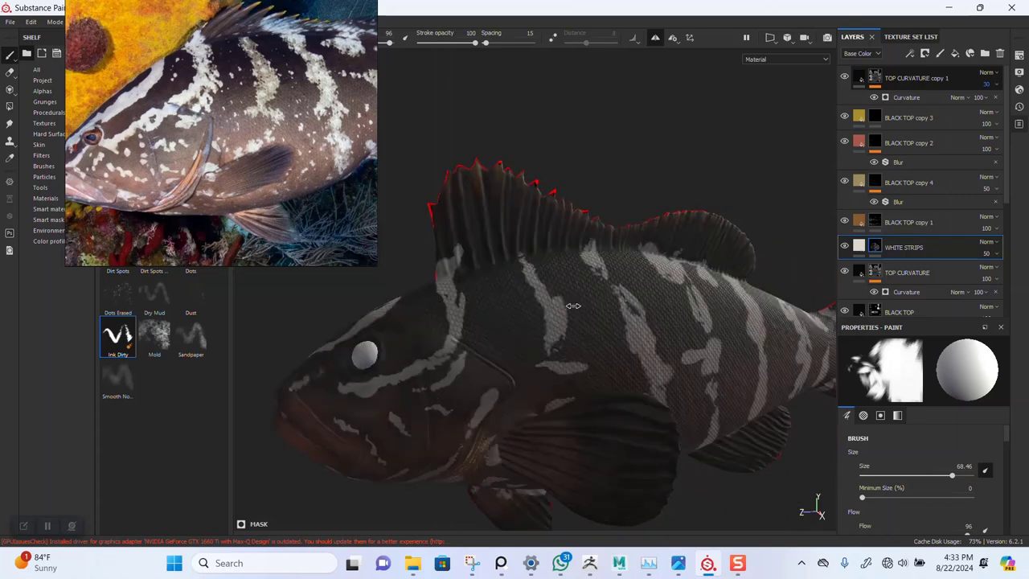
pyautogui.keyDown('alt'); pyautogui.moveTo(573, 305); pyautogui.dragTo(511, 300); pyautogui.keyUp('alt')
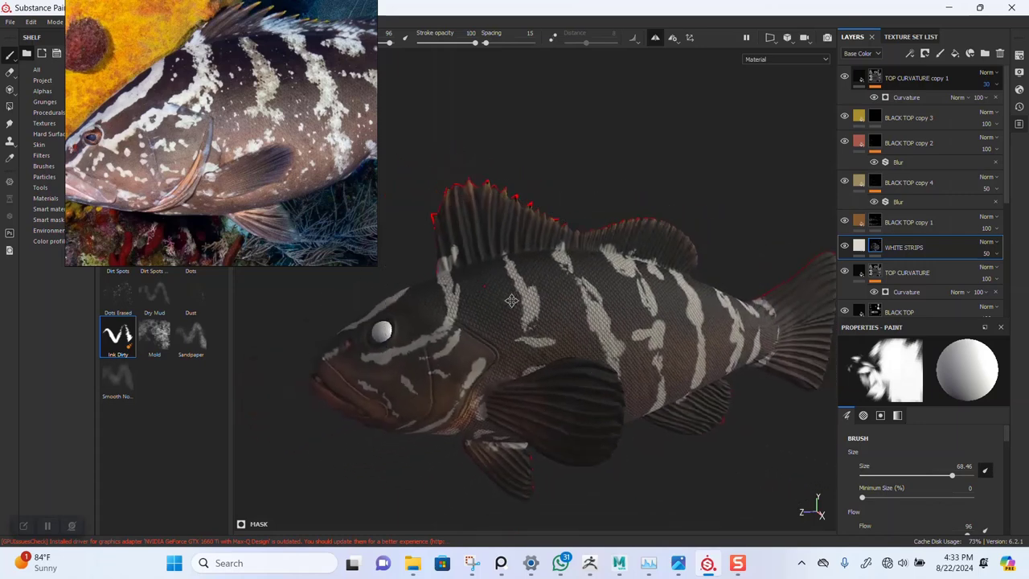
pyautogui.keyDown('alt'); pyautogui.moveTo(512, 301); pyautogui.dragTo(585, 285, button='middle'); pyautogui.keyUp('alt')
pyautogui.scroll(-1, 585, 284)
pyautogui.keyDown('shift'); pyautogui.moveTo(586, 285); pyautogui.dragTo(668, 287, button='right'); pyautogui.keyUp('shift')
pyautogui.keyDown('alt'); pyautogui.moveTo(604, 294); pyautogui.dragTo(513, 305, button='middle'); pyautogui.keyUp('alt')
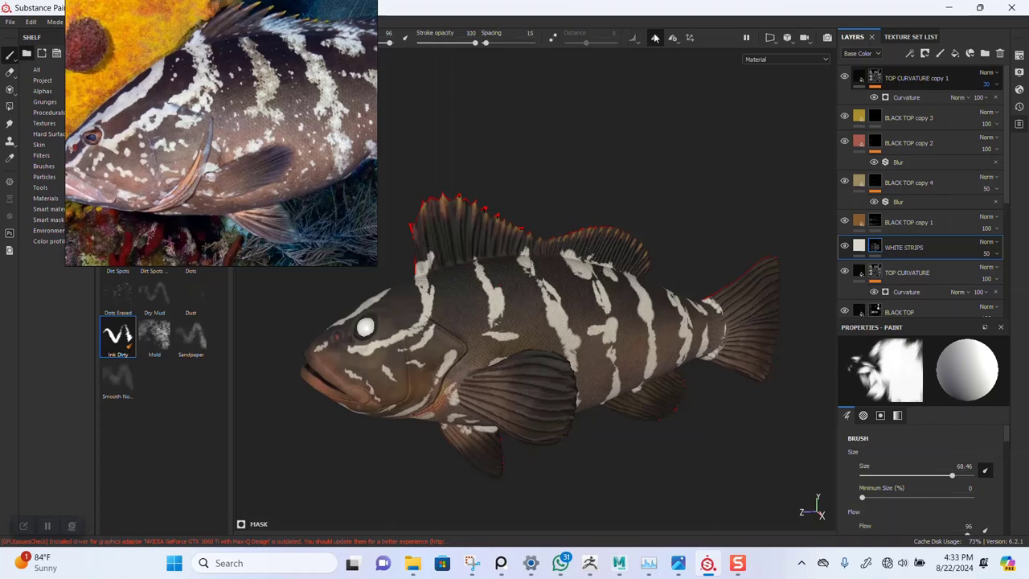
# - Turn off symmetry and reduce the brush size to 27.81
pyautogui.scroll(2, 532, 329)
pyautogui.press('[')
pyautogui.press('[')
pyautogui.press('[')
pyautogui.press('[')
pyautogui.press('[')
pyautogui.press('[')
pyautogui.press('[')
pyautogui.press('[')
pyautogui.press('[')
pyautogui.press('[')
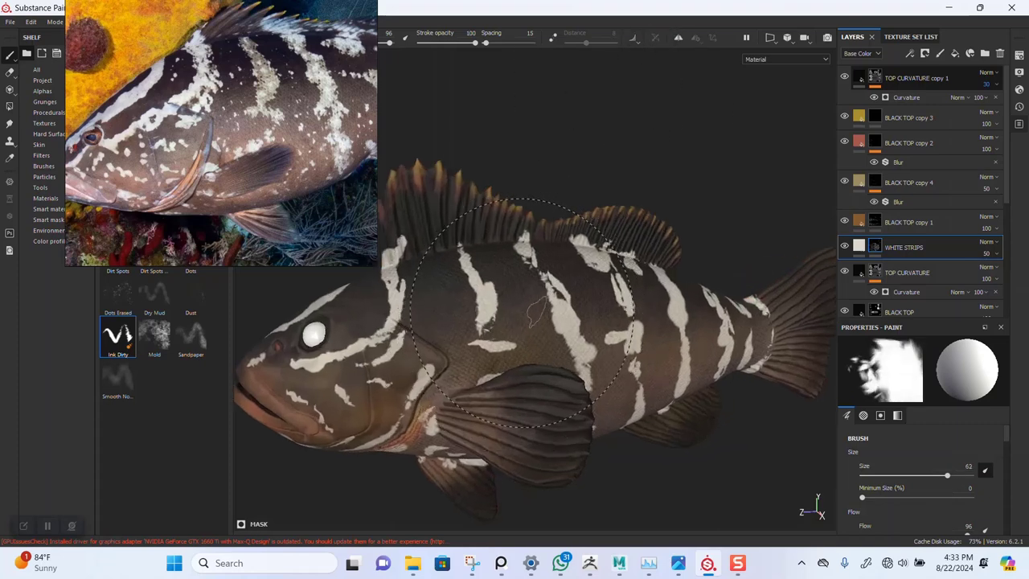
pyautogui.press('[')
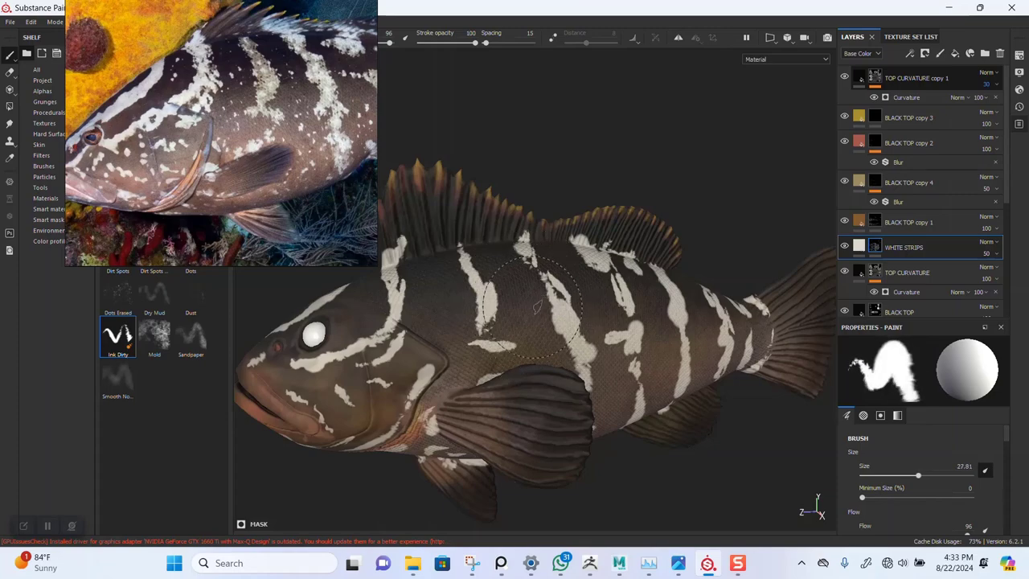
# - Paint black into the mask to cut dark gaps through the three white bands between the gill cover and mid-body
pyautogui.scroll(4, 544, 306)
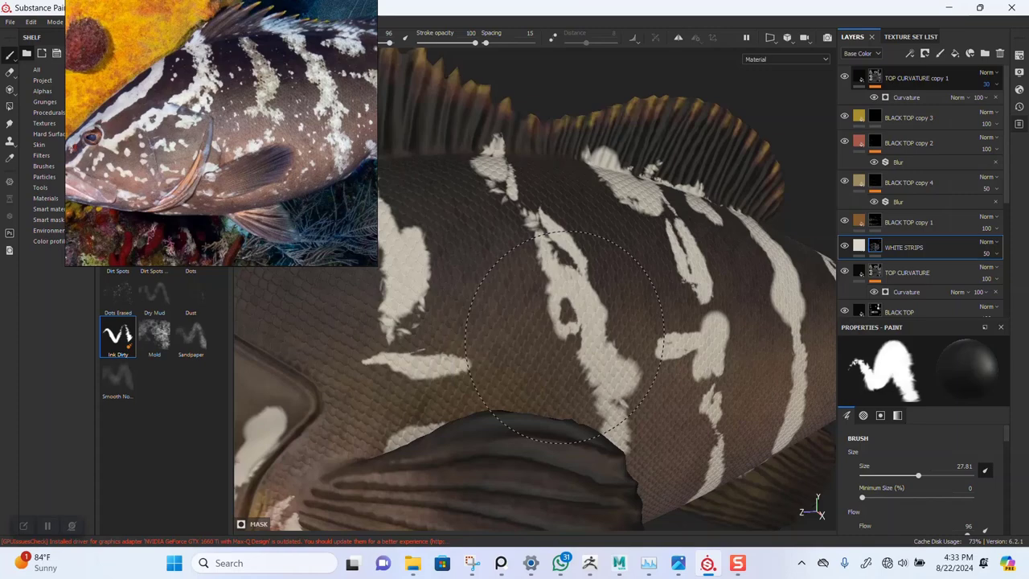
pyautogui.keyDown('alt'); pyautogui.moveTo(627, 328); pyautogui.dragTo(608, 361); pyautogui.keyUp('alt')
pyautogui.keyDown('alt'); pyautogui.moveTo(609, 361); pyautogui.dragTo(722, 350, button='middle'); pyautogui.keyUp('alt')
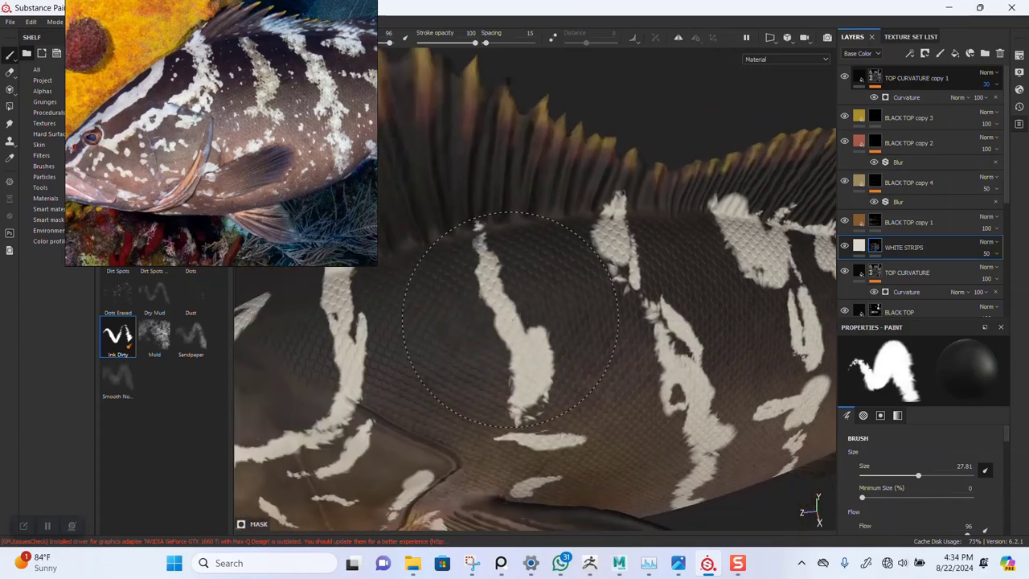
pyautogui.moveTo(489, 263); pyautogui.dragTo(491, 281)
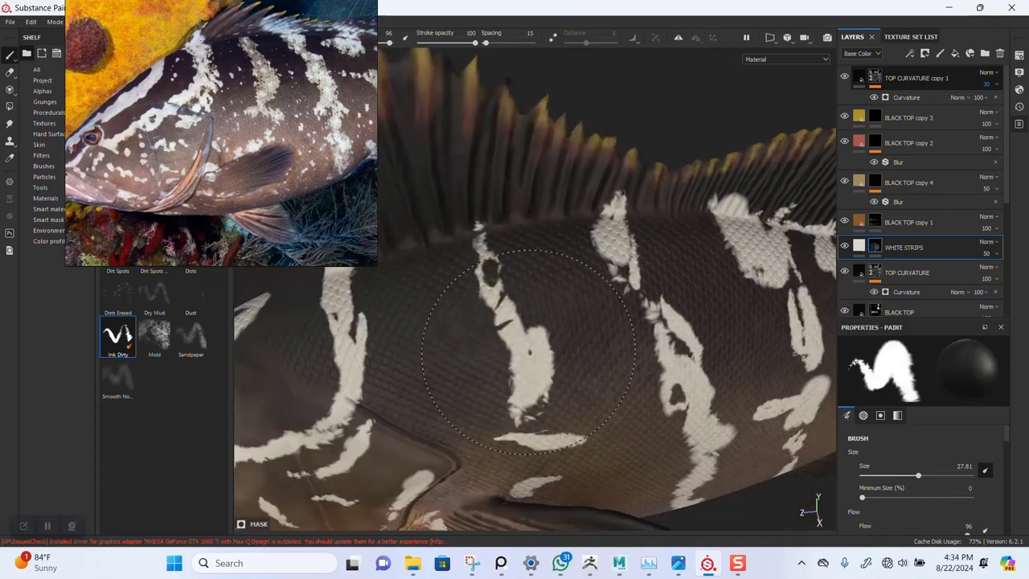
pyautogui.moveTo(529, 358); pyautogui.dragTo(528, 389)
pyautogui.keyDown('alt'); pyautogui.moveTo(575, 382); pyautogui.dragTo(525, 340, button='right'); pyautogui.keyUp('alt')
pyautogui.keyDown('alt'); pyautogui.moveTo(526, 340); pyautogui.dragTo(484, 316); pyautogui.keyUp('alt')
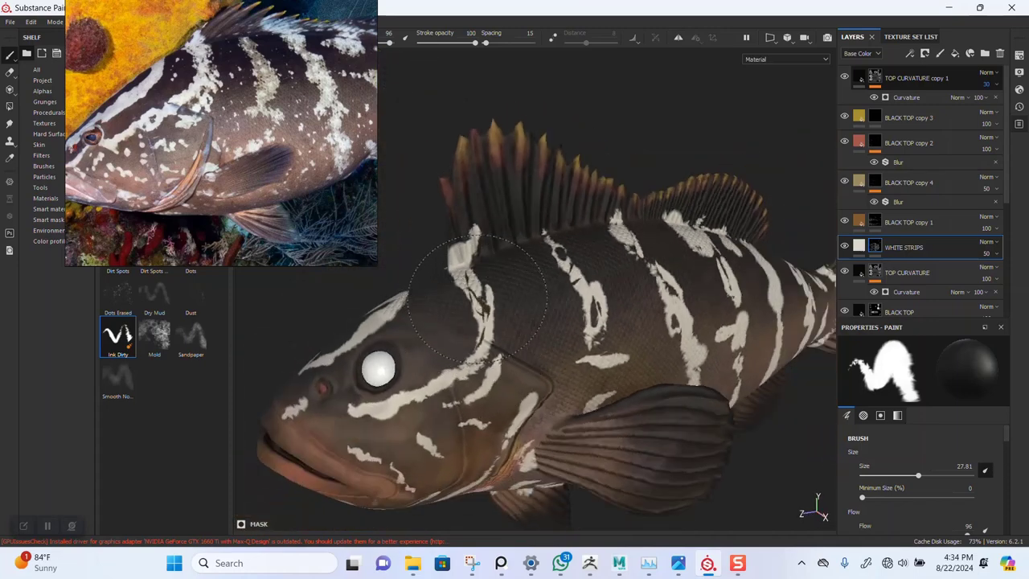
pyautogui.keyDown('alt'); pyautogui.moveTo(480, 313); pyautogui.dragTo(442, 313); pyautogui.keyUp('alt')
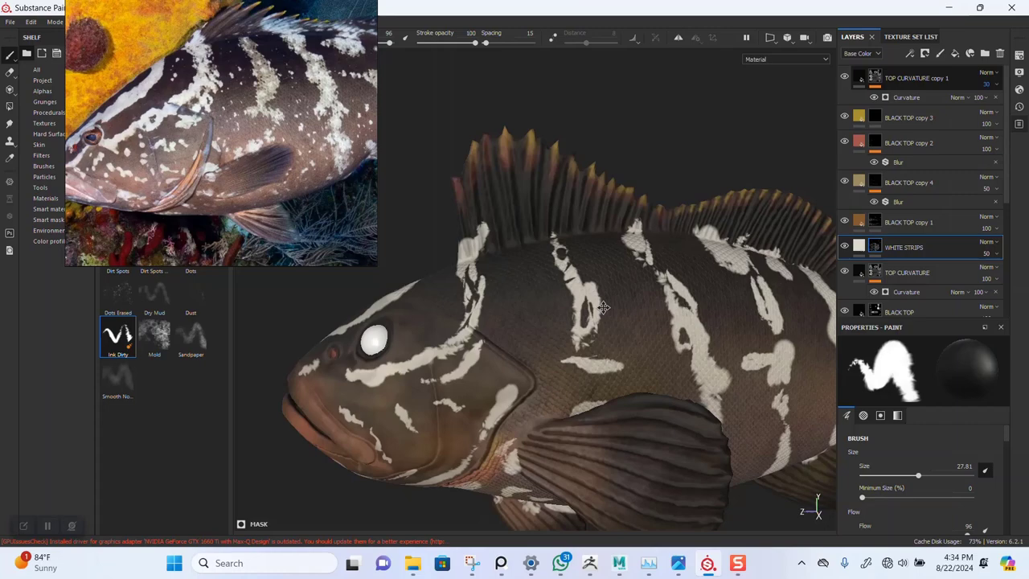
# - Increase the brush size to 39.36 and cut irregular dark gaps through the rear white bands near the tail
pyautogui.keyDown('alt'); pyautogui.moveTo(442, 314); pyautogui.dragTo(313, 289, button='middle'); pyautogui.keyUp('alt')
pyautogui.keyDown('alt'); pyautogui.moveTo(313, 290); pyautogui.dragTo(257, 306); pyautogui.keyUp('alt')
pyautogui.keyDown('alt'); pyautogui.moveTo(480, 299); pyautogui.dragTo(484, 299); pyautogui.keyUp('alt')
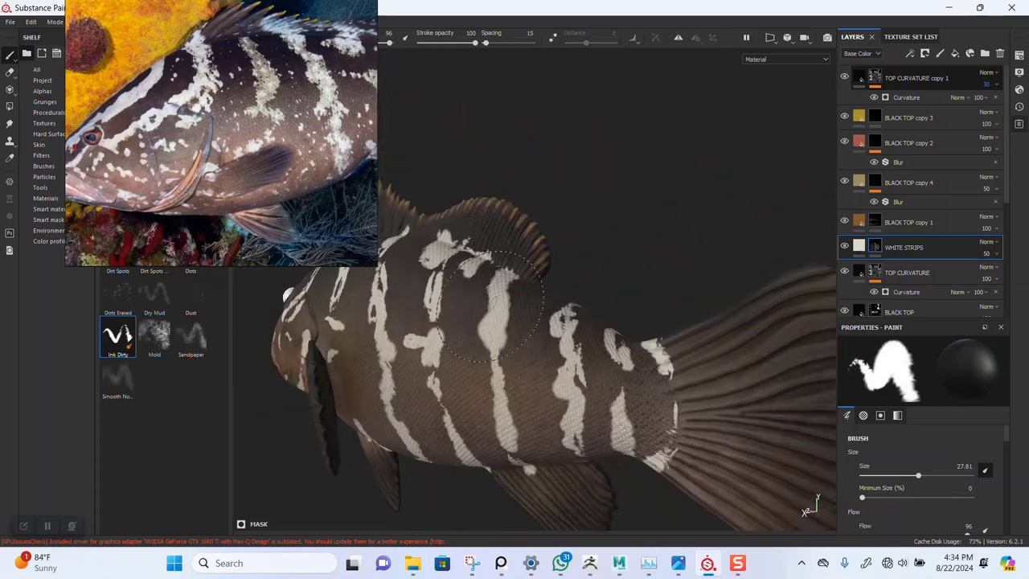
pyautogui.keyDown('ctrl'); pyautogui.moveTo(492, 311); pyautogui.dragTo(503, 309, button='right'); pyautogui.keyUp('ctrl')
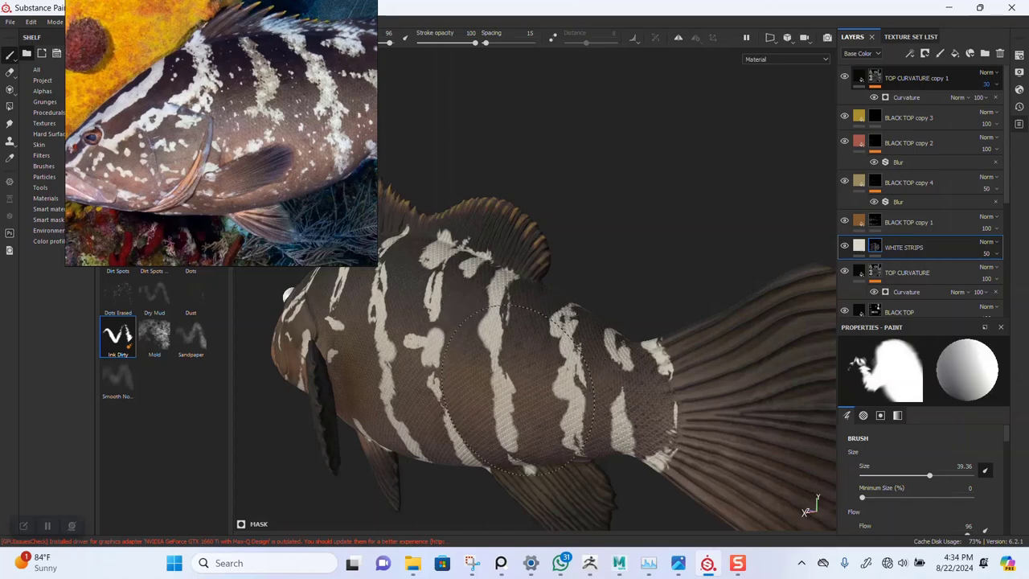
pyautogui.keyDown('alt'); pyautogui.moveTo(562, 409); pyautogui.dragTo(580, 426); pyautogui.keyUp('alt')
pyautogui.moveTo(519, 417)
pyautogui.keyDown('alt'); pyautogui.mouseDown()
pyautogui.moveTo(508, 370)
pyautogui.moveTo(519, 460)
pyautogui.mouseUp(); pyautogui.keyUp('alt')
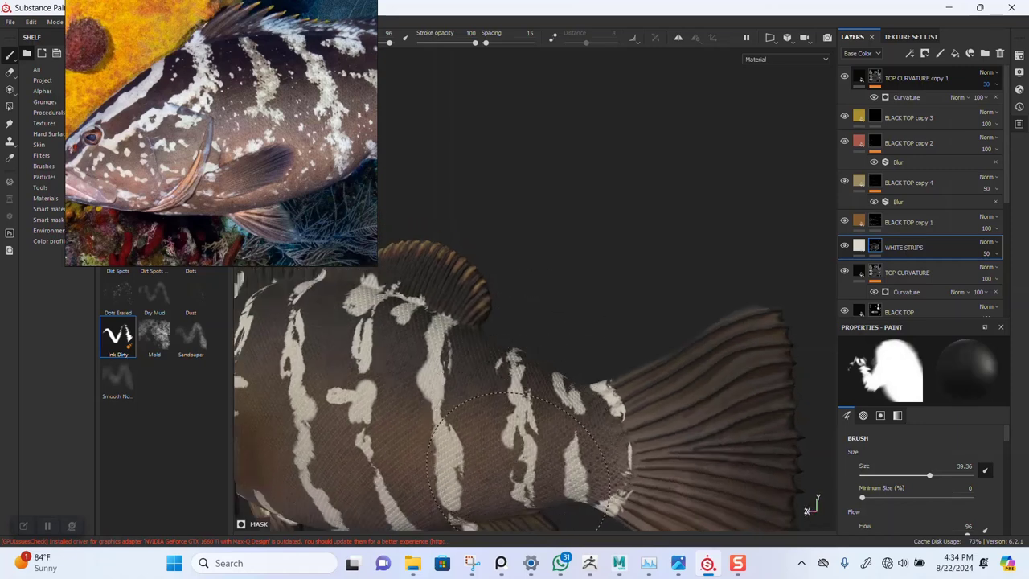
# - Erode the white patch under the rear dorsal fin and paint thin white streaks between it and the neighbouring band
pyautogui.keyDown('alt'); pyautogui.moveTo(574, 374); pyautogui.dragTo(700, 305); pyautogui.keyUp('alt')
pyautogui.keyDown('alt'); pyautogui.moveTo(701, 306); pyautogui.dragTo(591, 458, button='right'); pyautogui.keyUp('alt')
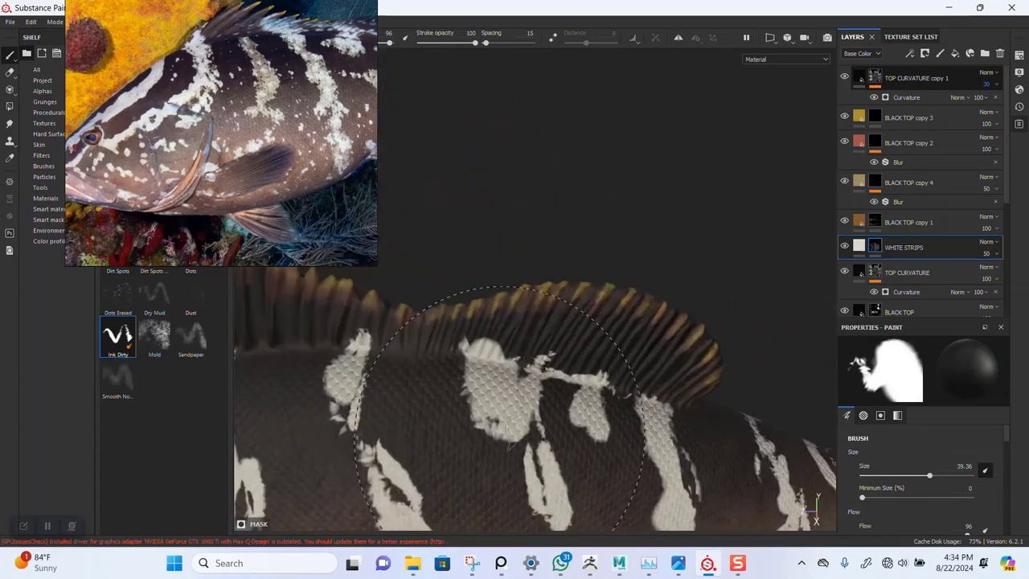
pyautogui.moveTo(492, 430)
pyautogui.mouseDown()
pyautogui.moveTo(469, 416)
pyautogui.moveTo(479, 435)
pyautogui.mouseUp()
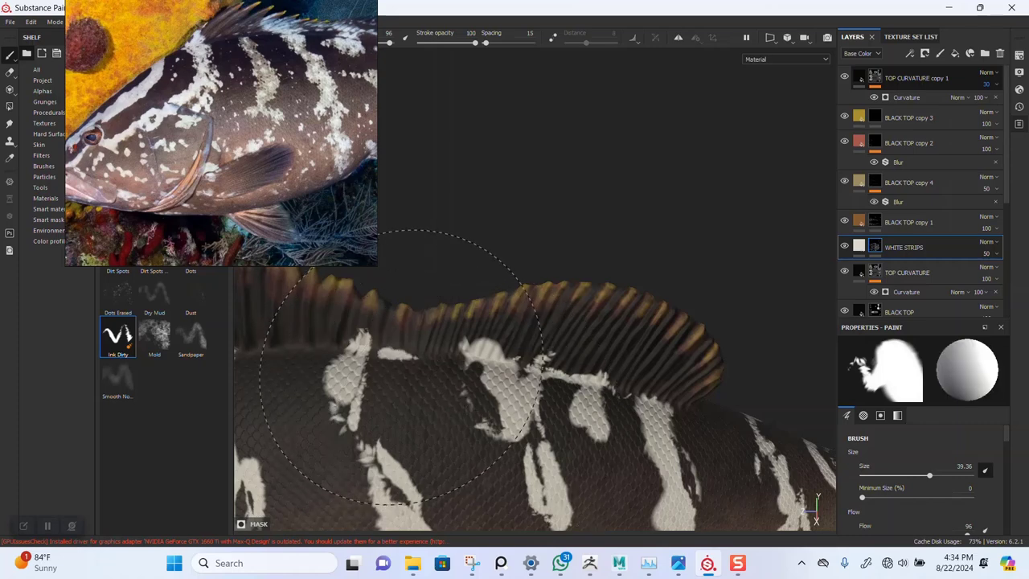
pyautogui.moveTo(430, 382)
pyautogui.mouseDown()
pyautogui.moveTo(451, 486)
pyautogui.moveTo(472, 456)
pyautogui.mouseUp()
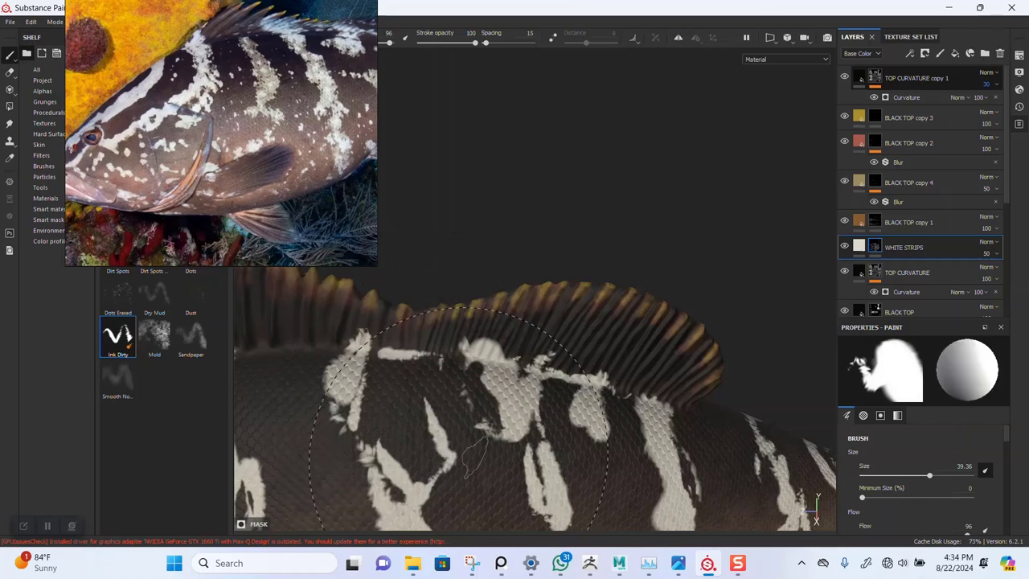
pyautogui.keyDown('alt'); pyautogui.moveTo(475, 457); pyautogui.dragTo(398, 394, button='right'); pyautogui.keyUp('alt')
pyautogui.keyDown('alt'); pyautogui.moveTo(398, 394); pyautogui.dragTo(498, 385, button='middle'); pyautogui.keyUp('alt')
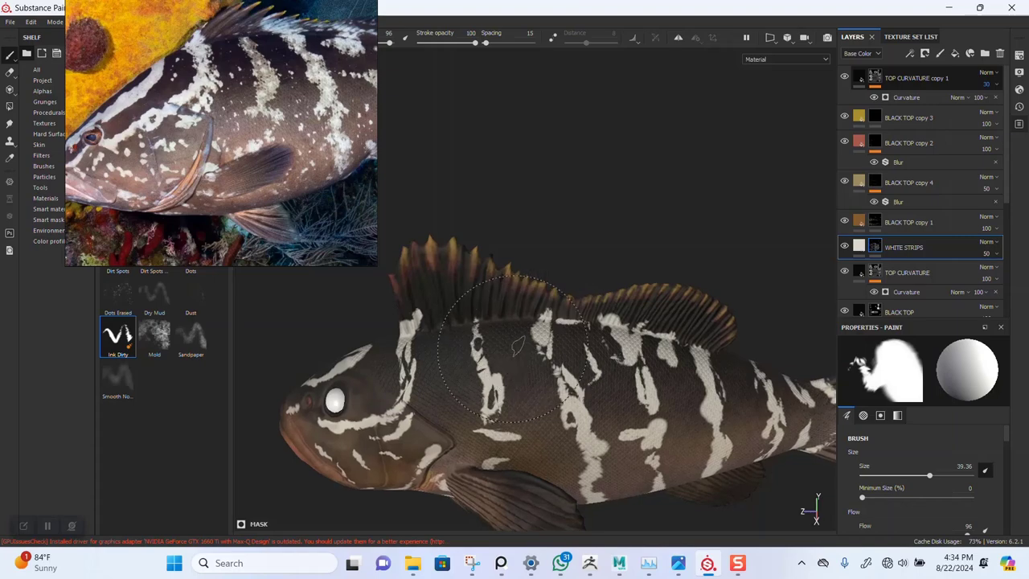
# - Extend the white band behind the gill cover towards the pectoral fin, and cut a dark gap above its lower patch
pyautogui.keyDown('alt'); pyautogui.moveTo(515, 350); pyautogui.dragTo(619, 337, button='middle'); pyautogui.keyUp('alt')
pyautogui.keyDown('alt'); pyautogui.moveTo(620, 338); pyautogui.dragTo(603, 407, button='right'); pyautogui.keyUp('alt')
pyautogui.keyDown('alt'); pyautogui.moveTo(603, 406); pyautogui.dragTo(622, 397); pyautogui.keyUp('alt')
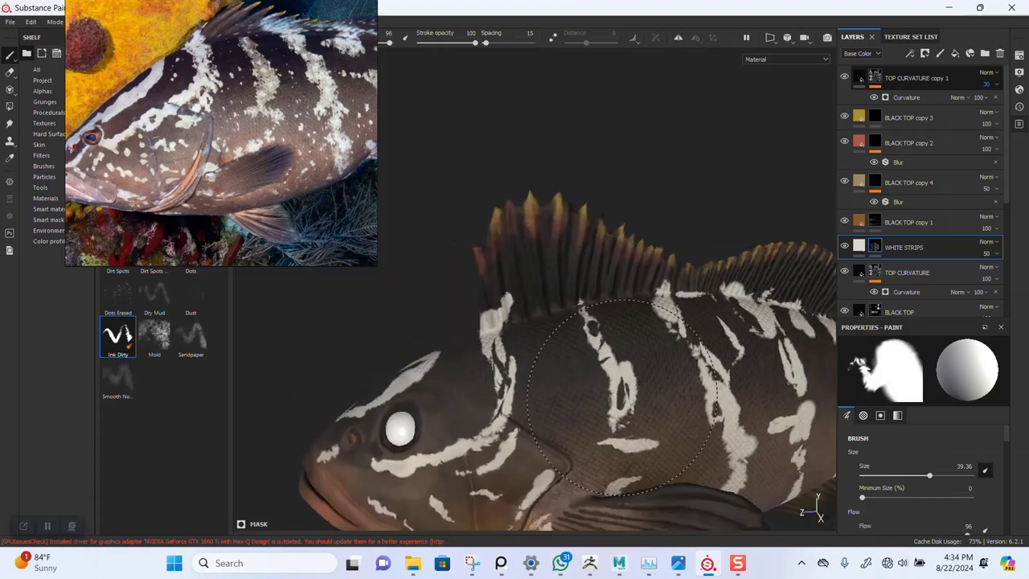
pyautogui.moveTo(626, 451); pyautogui.dragTo(624, 476)
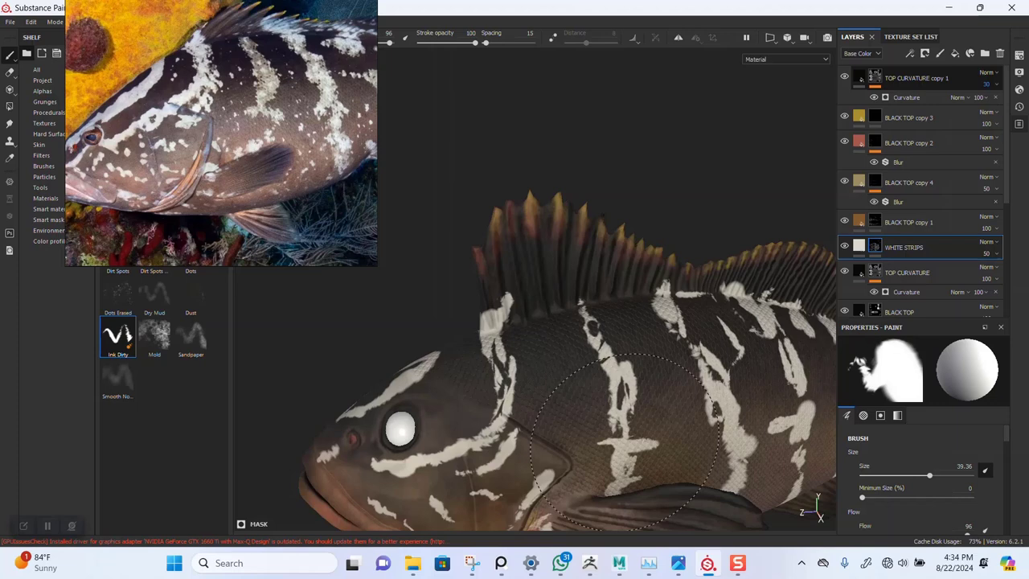
pyautogui.keyDown('alt'); pyautogui.moveTo(623, 434); pyautogui.dragTo(621, 281, button='right'); pyautogui.keyUp('alt')
pyautogui.keyDown('alt'); pyautogui.moveTo(621, 281); pyautogui.dragTo(645, 344); pyautogui.keyUp('alt')
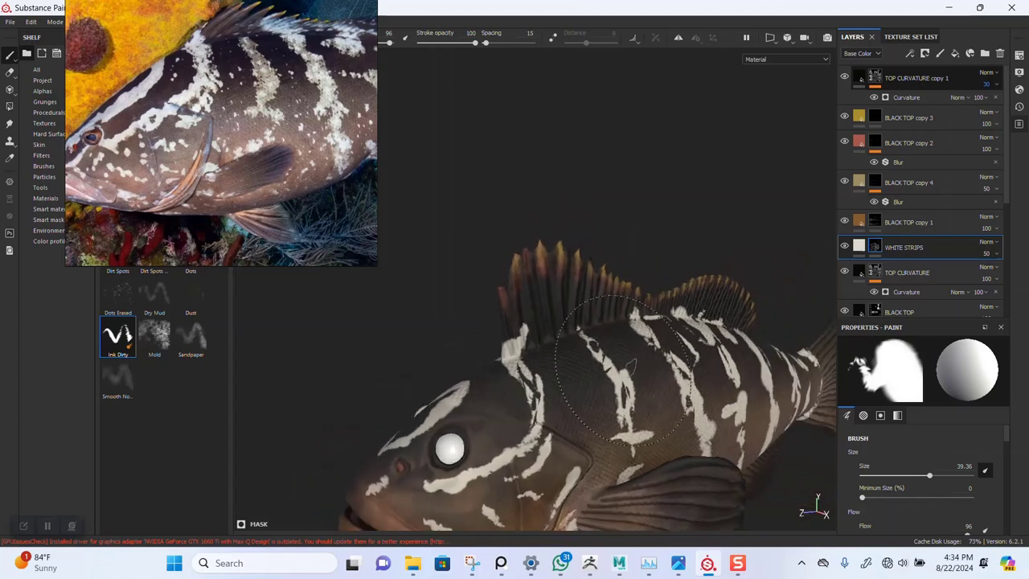
pyautogui.press('x')
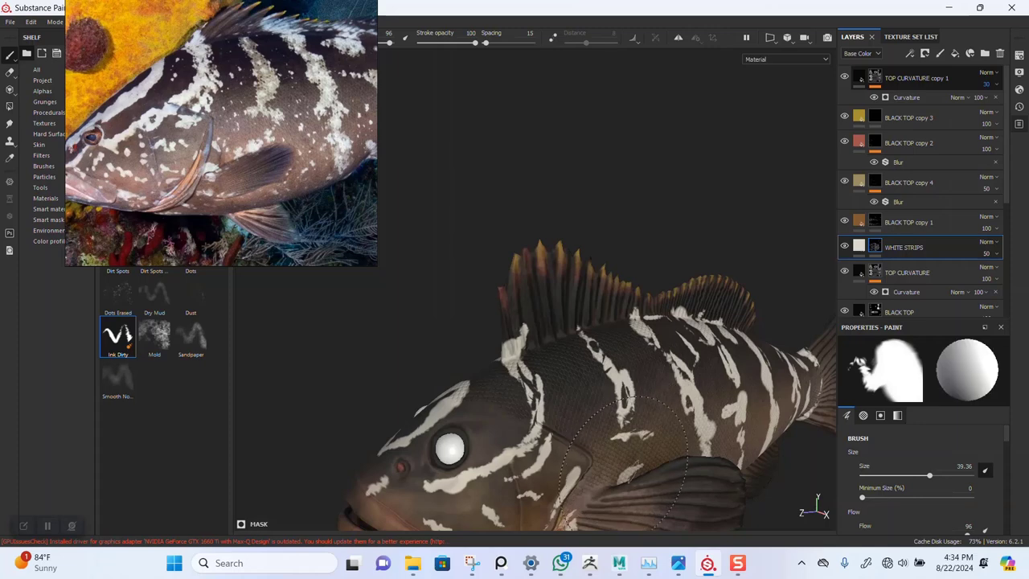
# - Paint white along the head's midline from the forehead ring to the nape, and break open the ring with dark gaps
pyautogui.keyDown('alt'); pyautogui.moveTo(643, 440); pyautogui.dragTo(561, 400); pyautogui.keyUp('alt')
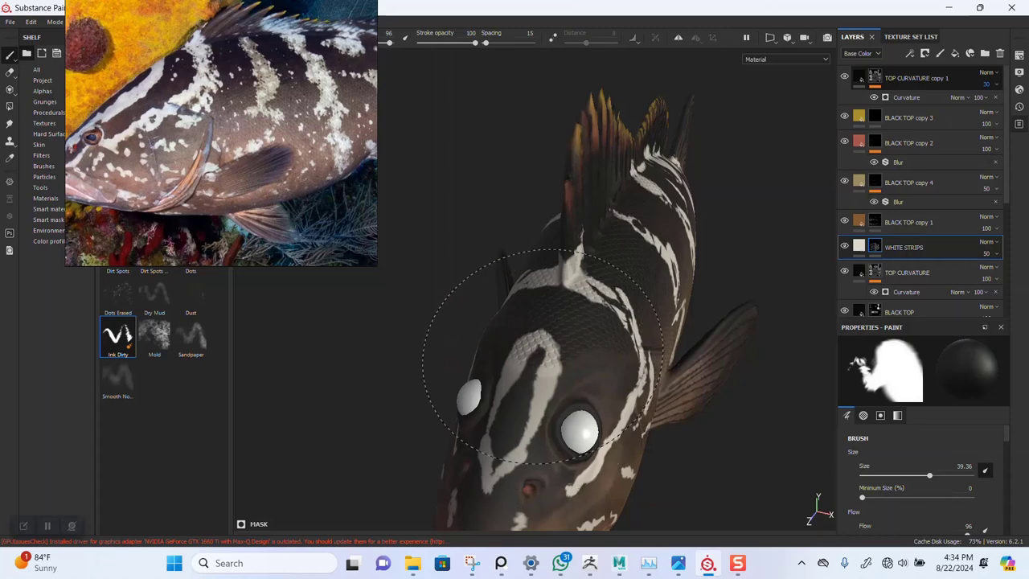
pyautogui.moveTo(537, 378)
pyautogui.keyDown('alt'); pyautogui.mouseDown()
pyautogui.moveTo(545, 305)
pyautogui.moveTo(537, 322)
pyautogui.moveTo(550, 334)
pyautogui.moveTo(551, 314)
pyautogui.moveTo(556, 344)
pyautogui.moveTo(608, 377)
pyautogui.moveTo(560, 365)
pyautogui.mouseUp(); pyautogui.keyUp('alt')
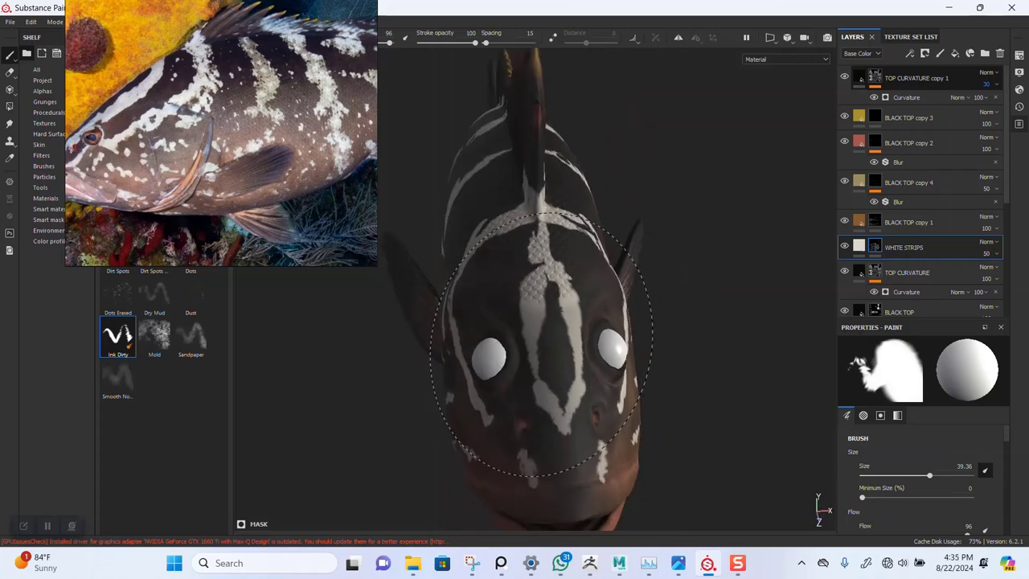
pyautogui.press('x')
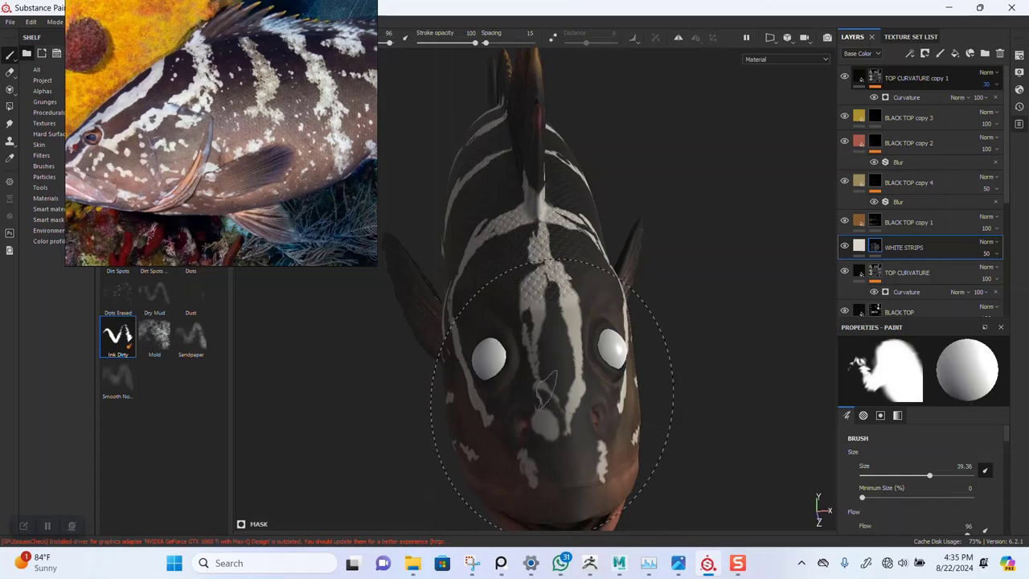
# - On the fish's other side, add a white patch below the eye and extend the band behind the gill cover to the pectoral fin
pyautogui.moveTo(595, 422)
pyautogui.keyDown('alt'); pyautogui.mouseDown()
pyautogui.moveTo(662, 378)
pyautogui.moveTo(581, 383)
pyautogui.moveTo(659, 363)
pyautogui.mouseUp(); pyautogui.keyUp('alt')
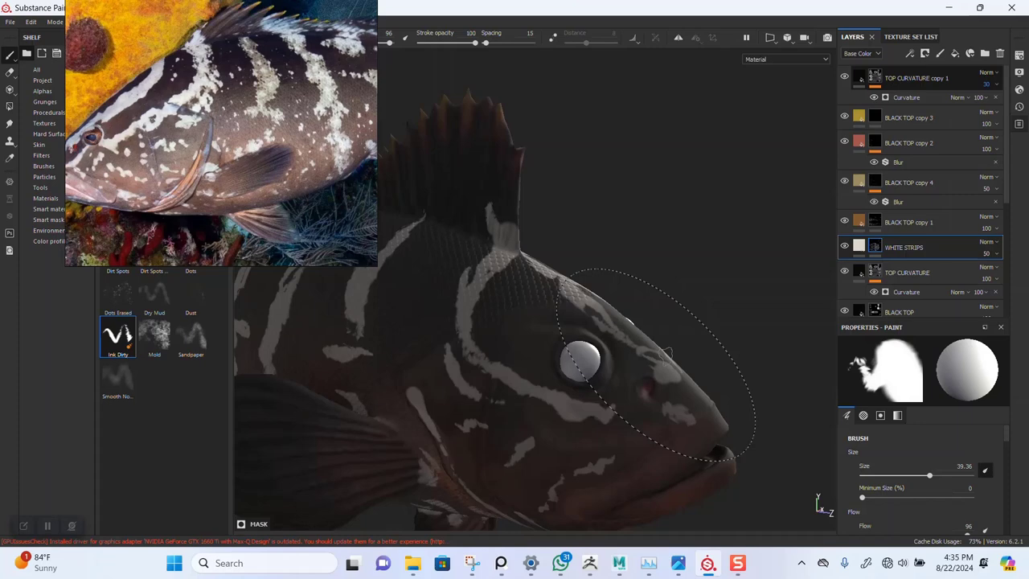
pyautogui.keyDown('shift'); pyautogui.moveTo(659, 363); pyautogui.dragTo(601, 405, button='right'); pyautogui.keyUp('shift')
pyautogui.keyDown('alt'); pyautogui.moveTo(602, 405); pyautogui.dragTo(648, 358, button='middle'); pyautogui.keyUp('alt')
pyautogui.keyDown('alt'); pyautogui.moveTo(648, 358); pyautogui.dragTo(631, 377); pyautogui.keyUp('alt')
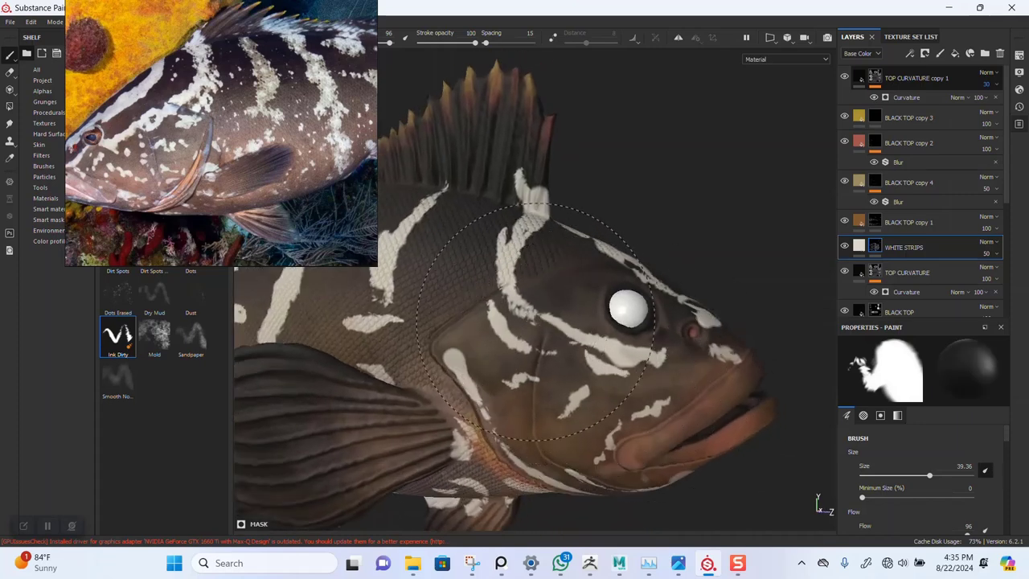
pyautogui.keyDown('alt'); pyautogui.moveTo(534, 358); pyautogui.dragTo(518, 345); pyautogui.keyUp('alt')
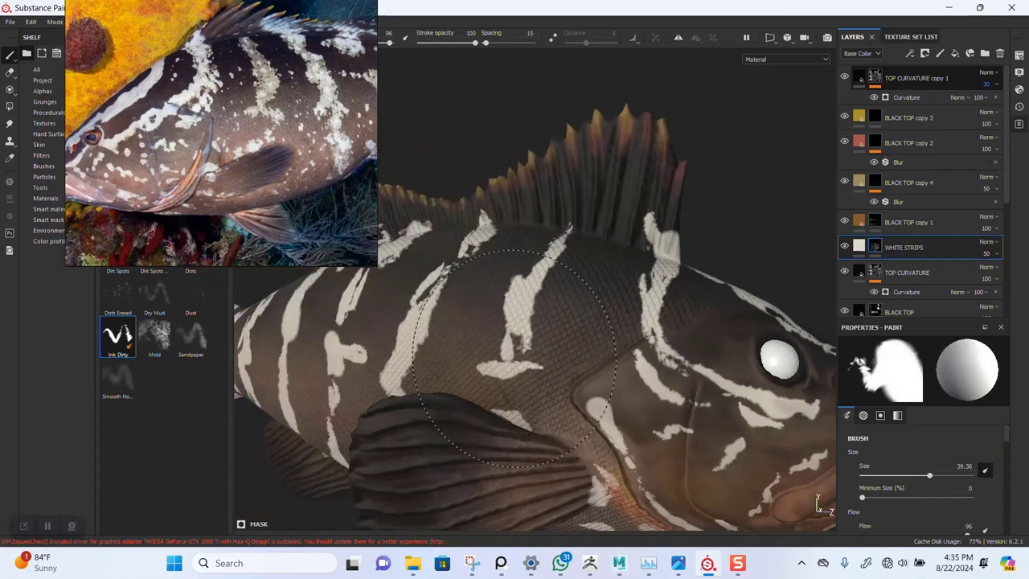
pyautogui.moveTo(526, 359); pyautogui.dragTo(526, 408)
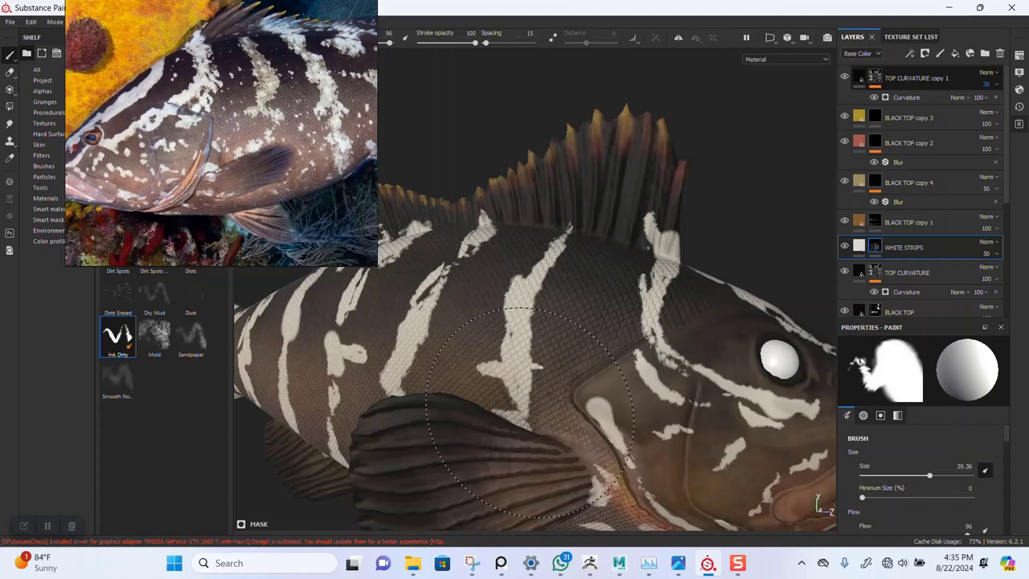
# - Paint black into the mask to split the mid-body white bands and the T-shaped patch on this side
pyautogui.press('x')
pyautogui.keyDown('alt'); pyautogui.moveTo(496, 372); pyautogui.dragTo(553, 379); pyautogui.keyUp('alt')
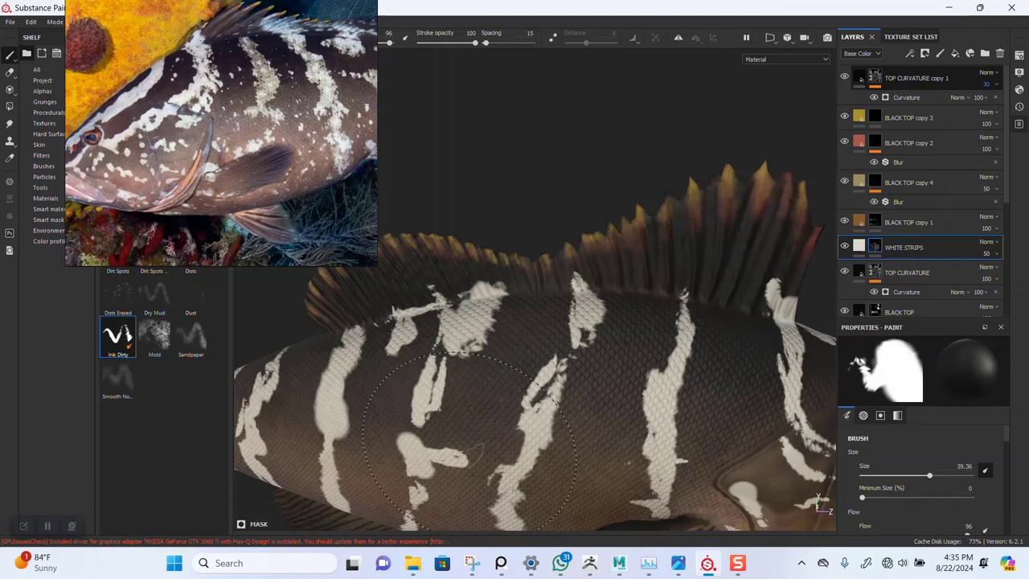
pyautogui.keyDown('alt'); pyautogui.moveTo(473, 451); pyautogui.dragTo(631, 393); pyautogui.keyUp('alt')
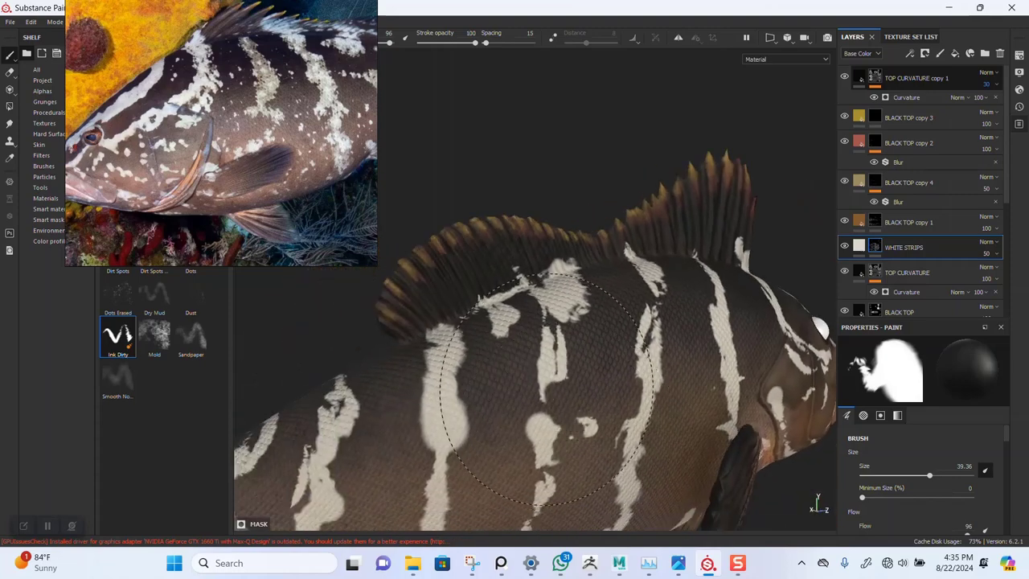
pyautogui.keyDown('alt'); pyautogui.moveTo(578, 426); pyautogui.dragTo(571, 460, button='right'); pyautogui.keyUp('alt')
pyautogui.keyDown('alt'); pyautogui.moveTo(569, 460); pyautogui.dragTo(545, 363); pyautogui.keyUp('alt')
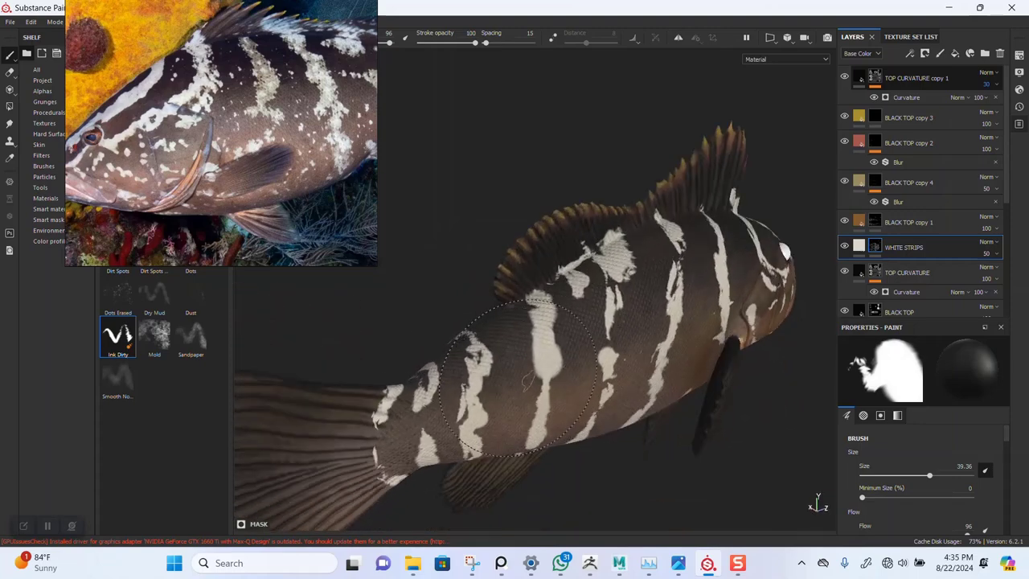
# - Paint white into the mask to join the broken patches into continuous bands at the tail base
pyautogui.press('x')
pyautogui.keyDown('alt'); pyautogui.moveTo(555, 321); pyautogui.dragTo(560, 377, button='right'); pyautogui.keyUp('alt')
pyautogui.keyDown('alt'); pyautogui.moveTo(502, 322); pyautogui.dragTo(482, 400); pyautogui.keyUp('alt')
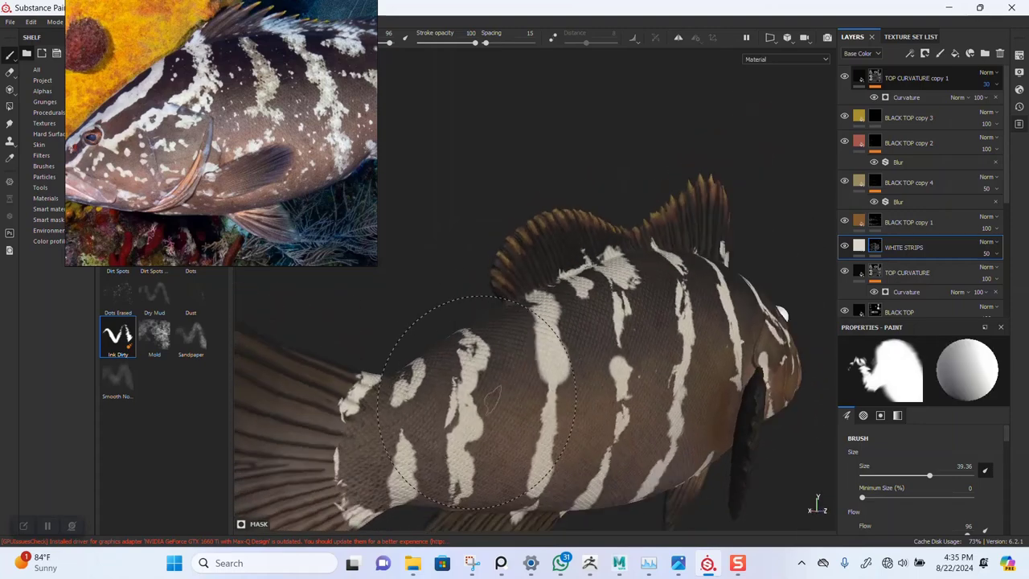
pyautogui.moveTo(483, 458)
pyautogui.keyDown('alt'); pyautogui.mouseDown()
pyautogui.moveTo(558, 400)
pyautogui.moveTo(552, 287)
pyautogui.moveTo(514, 369)
pyautogui.mouseUp(); pyautogui.keyUp('alt')
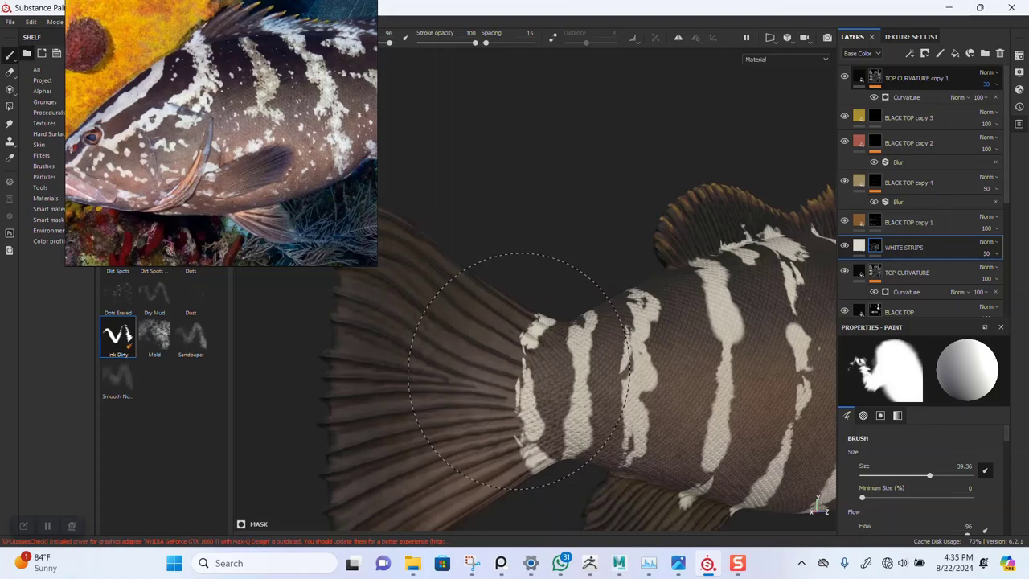
# - Paint irregular white patches across the fish's belly, around the pelvic fins and between the pectoral fins
pyautogui.keyDown('alt'); pyautogui.moveTo(701, 338); pyautogui.dragTo(638, 278, button='right'); pyautogui.keyUp('alt')
pyautogui.keyDown('alt'); pyautogui.moveTo(639, 278); pyautogui.dragTo(596, 306); pyautogui.keyUp('alt')
pyautogui.moveTo(597, 305)
pyautogui.keyDown('shift'); pyautogui.mouseDown(button='right')
pyautogui.moveTo(616, 305)
pyautogui.moveTo(587, 303)
pyautogui.mouseUp(button='right'); pyautogui.keyUp('shift')
pyautogui.keyDown('alt'); pyautogui.moveTo(588, 302); pyautogui.dragTo(552, 321); pyautogui.keyUp('alt')
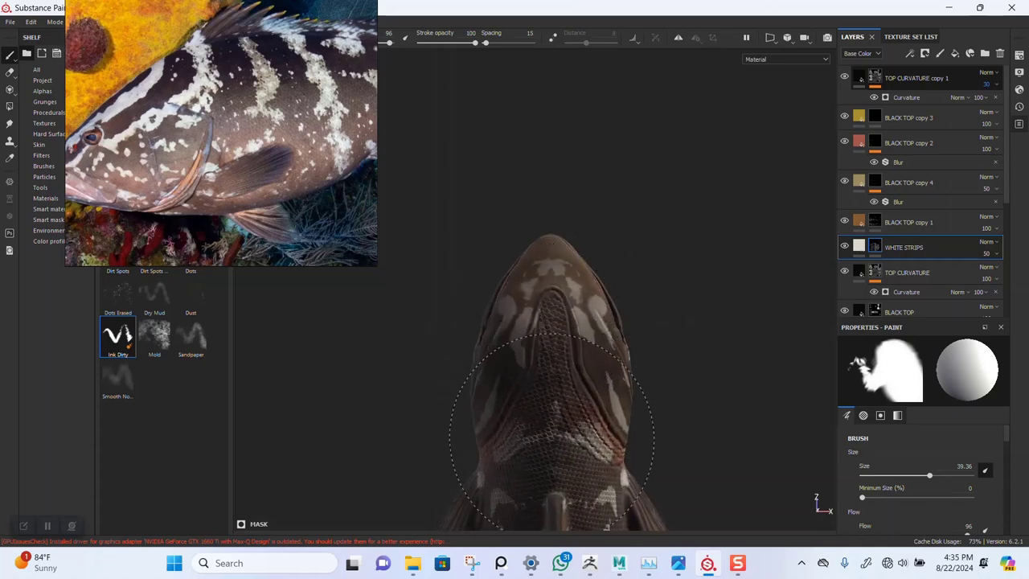
pyautogui.keyDown('alt'); pyautogui.moveTo(551, 431); pyautogui.dragTo(577, 376); pyautogui.keyUp('alt')
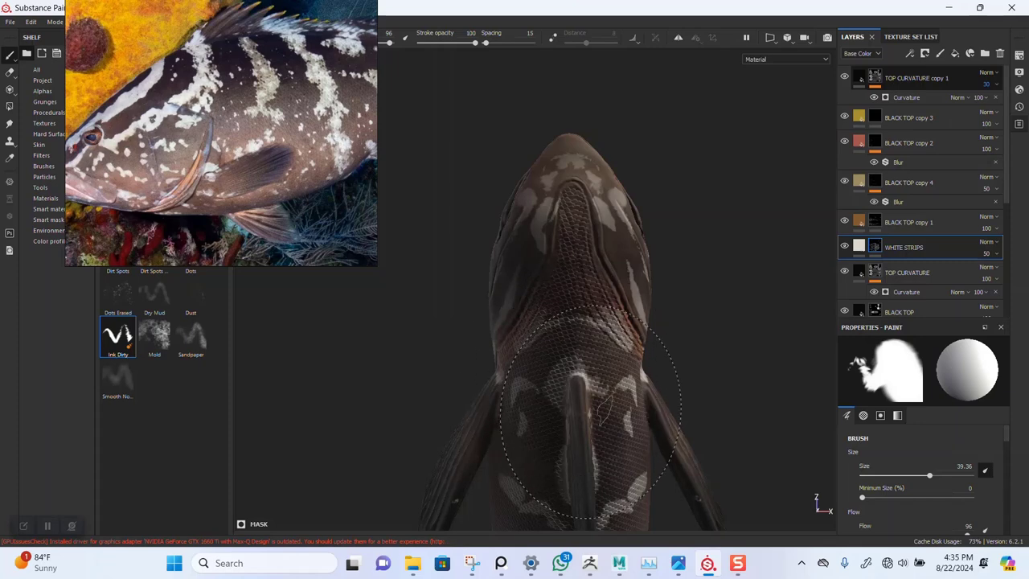
pyautogui.keyDown('alt'); pyautogui.moveTo(602, 408); pyautogui.dragTo(549, 410); pyautogui.keyUp('alt')
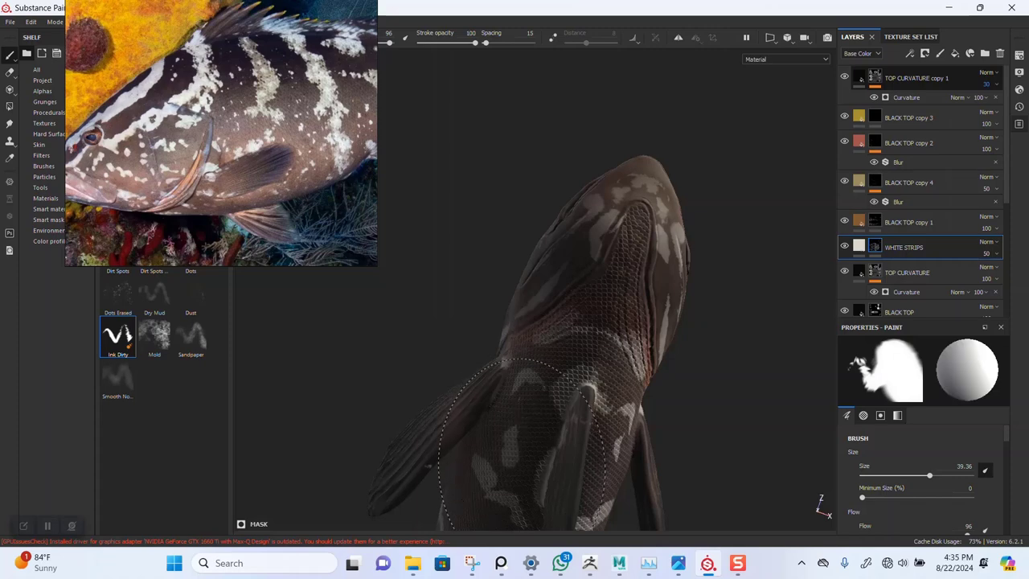
pyautogui.moveTo(592, 439)
pyautogui.keyDown('alt'); pyautogui.mouseDown()
pyautogui.moveTo(609, 349)
pyautogui.moveTo(513, 358)
pyautogui.mouseUp(); pyautogui.keyUp('alt')
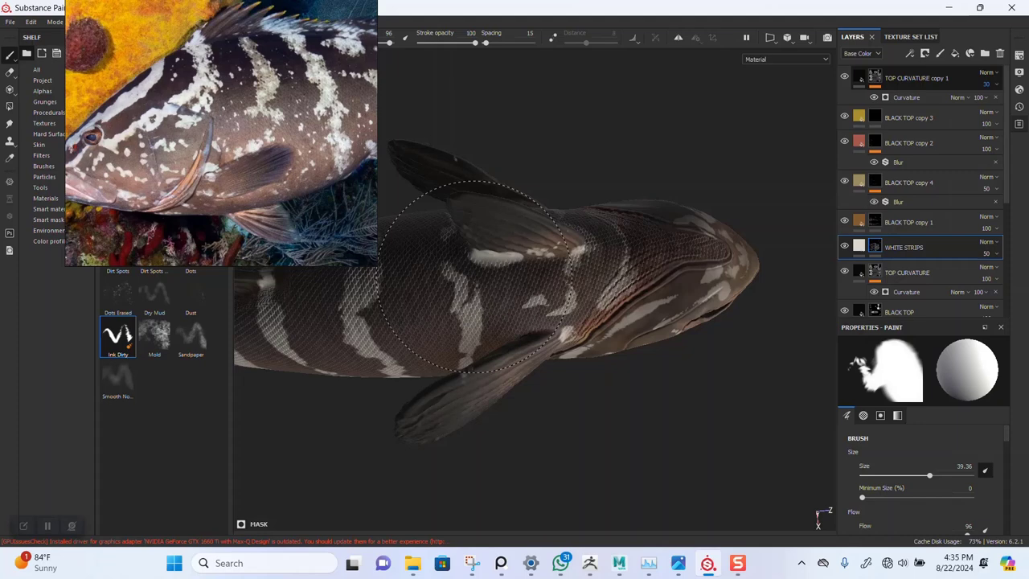
pyautogui.keyDown('alt'); pyautogui.moveTo(475, 276); pyautogui.dragTo(514, 340); pyautogui.keyUp('alt')
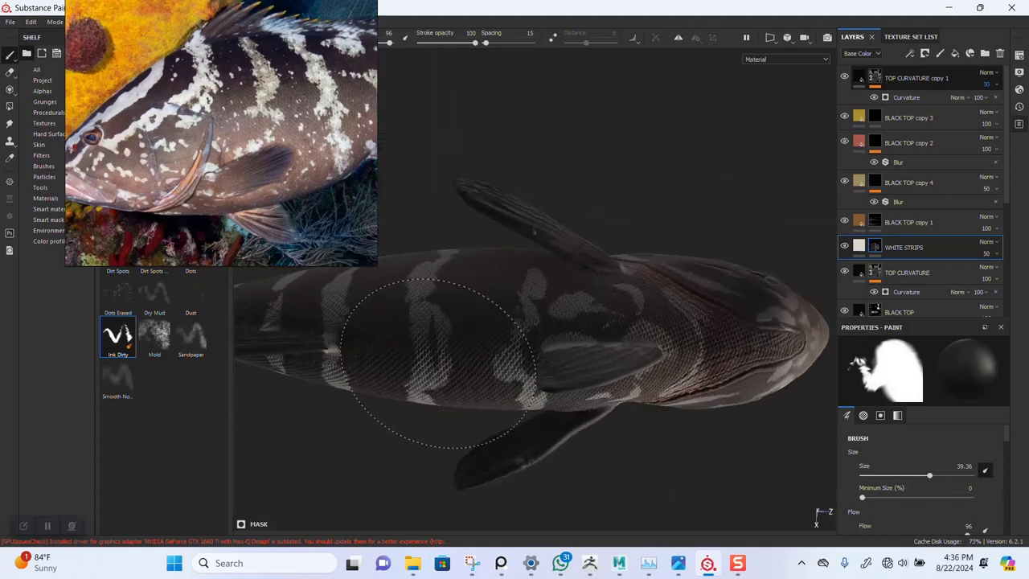
# - Return to a full side view of the fish and save the project
pyautogui.moveTo(444, 365)
pyautogui.keyDown('alt'); pyautogui.mouseDown()
pyautogui.moveTo(563, 230)
pyautogui.moveTo(555, 289)
pyautogui.moveTo(595, 346)
pyautogui.moveTo(617, 304)
pyautogui.moveTo(510, 268)
pyautogui.moveTo(621, 315)
pyautogui.mouseUp(); pyautogui.keyUp('alt')
pyautogui.keyDown('alt'); pyautogui.moveTo(622, 316); pyautogui.dragTo(601, 278, button='middle'); pyautogui.keyUp('alt')
pyautogui.moveTo(600, 279)
pyautogui.keyDown('shift'); pyautogui.mouseDown(button='right')
pyautogui.moveTo(554, 282)
pyautogui.moveTo(597, 285)
pyautogui.mouseUp(button='right'); pyautogui.keyUp('shift')
pyautogui.hotkey('ctrl', 's')
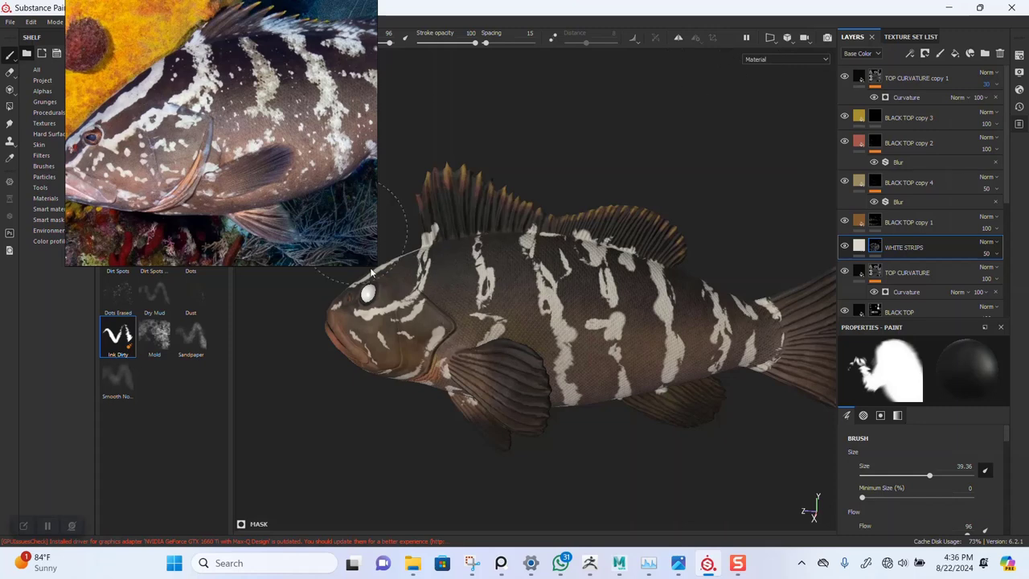
# - Try an opacity of 100 on the WHITE STRIPS layer, and undo the change
pyautogui.scroll(-1, 531, 316)
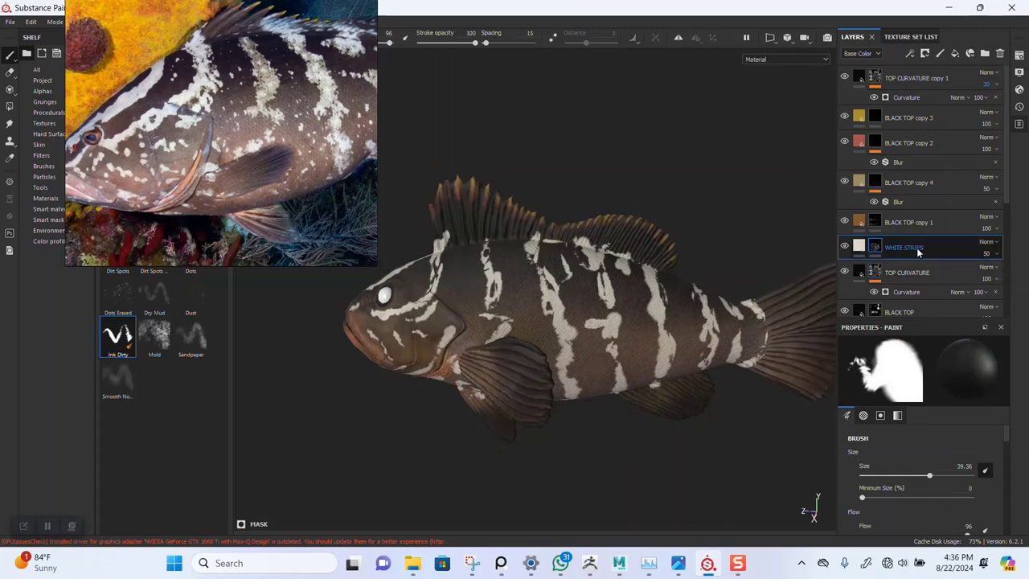
pyautogui.click(997, 256)
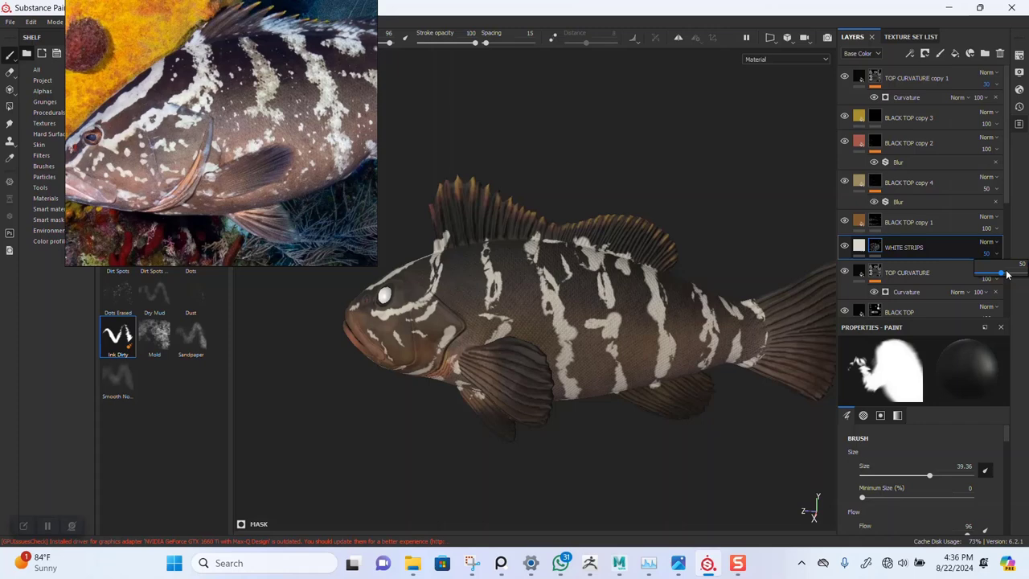
pyautogui.moveTo(1005, 274); pyautogui.dragTo(1026, 274)
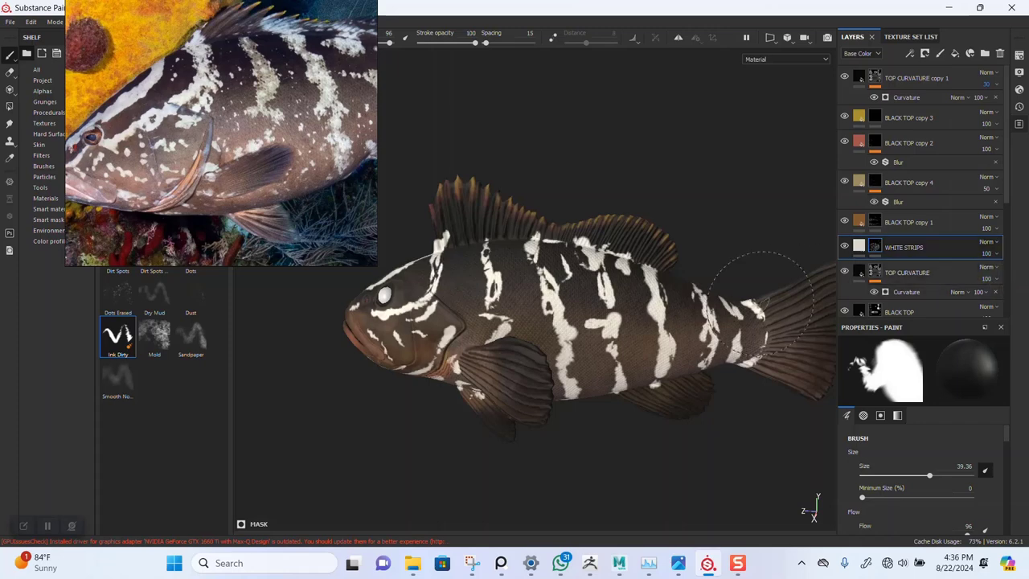
pyautogui.hotkey('ctrl', 'z')
pyautogui.scroll(2, 574, 265)
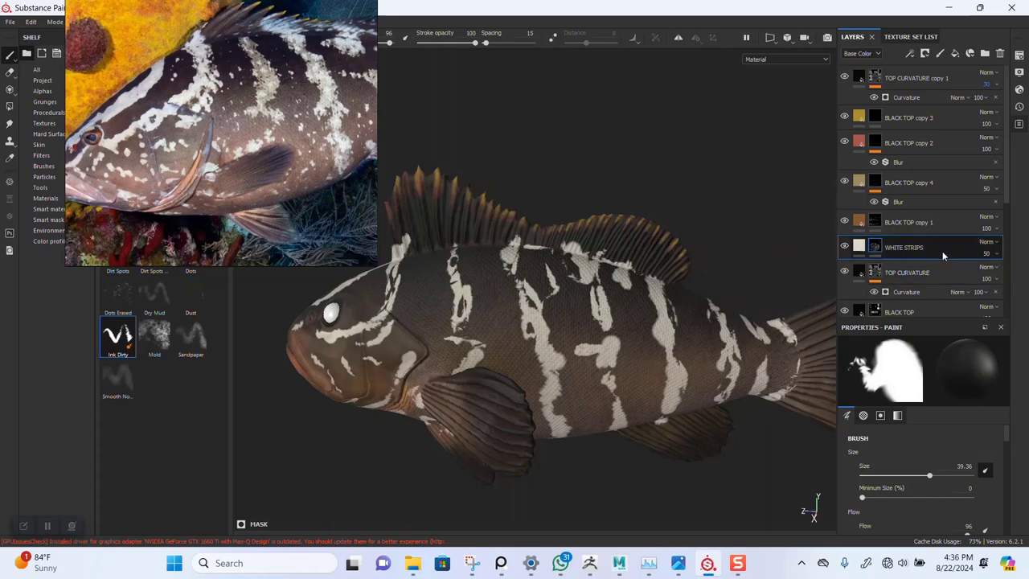
# - Set the WHITE STRIPS layer's opacity to 65
pyautogui.click(997, 255)
pyautogui.moveTo(1003, 273); pyautogui.dragTo(1007, 276)
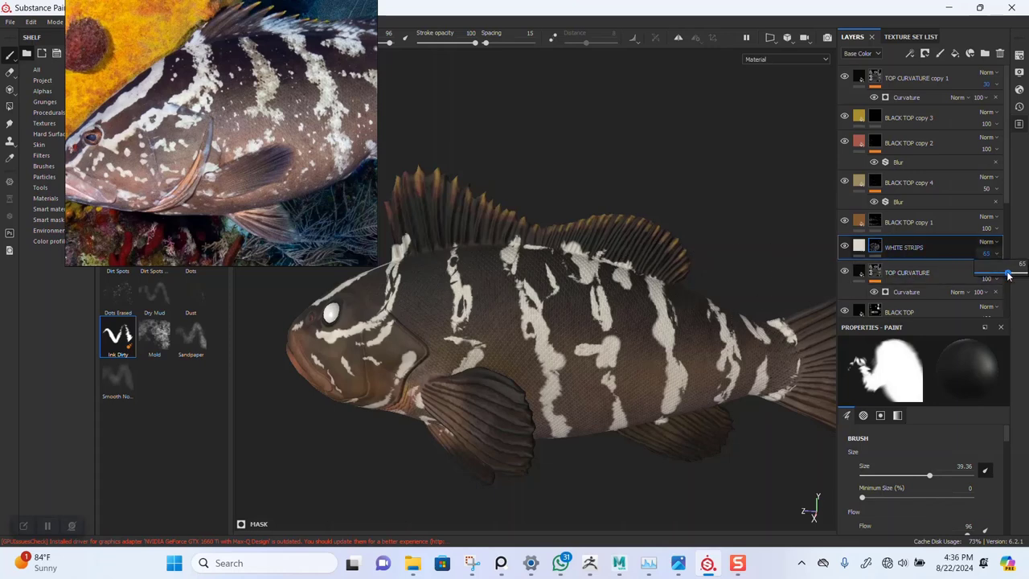
pyautogui.scroll(-1, 573, 301)
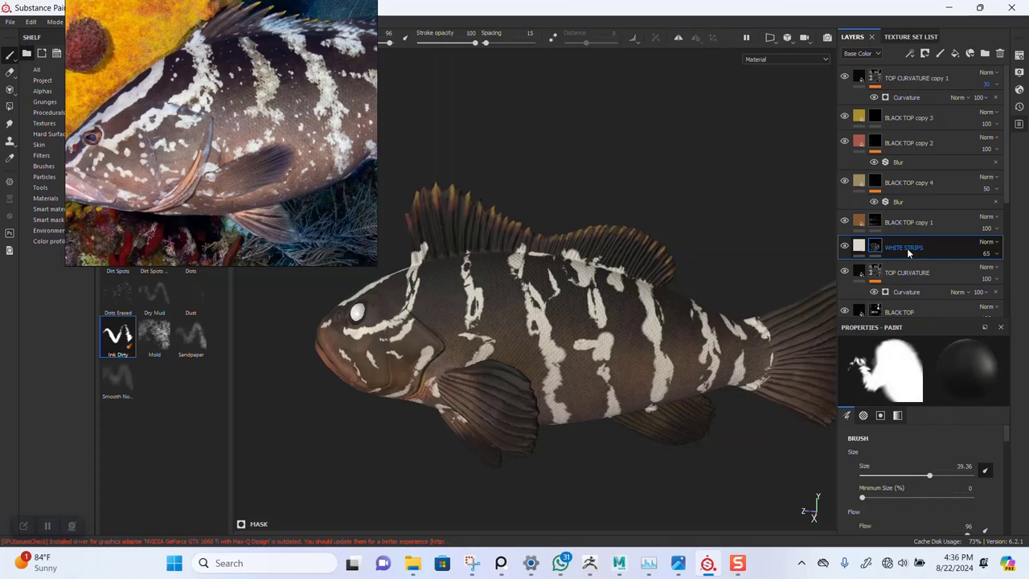
# - Duplicate the WHITE STRIPS layer as WHITE STOPS and replace the copy's painted mask with a black mask
pyautogui.hotkey('ctrl', 'd')
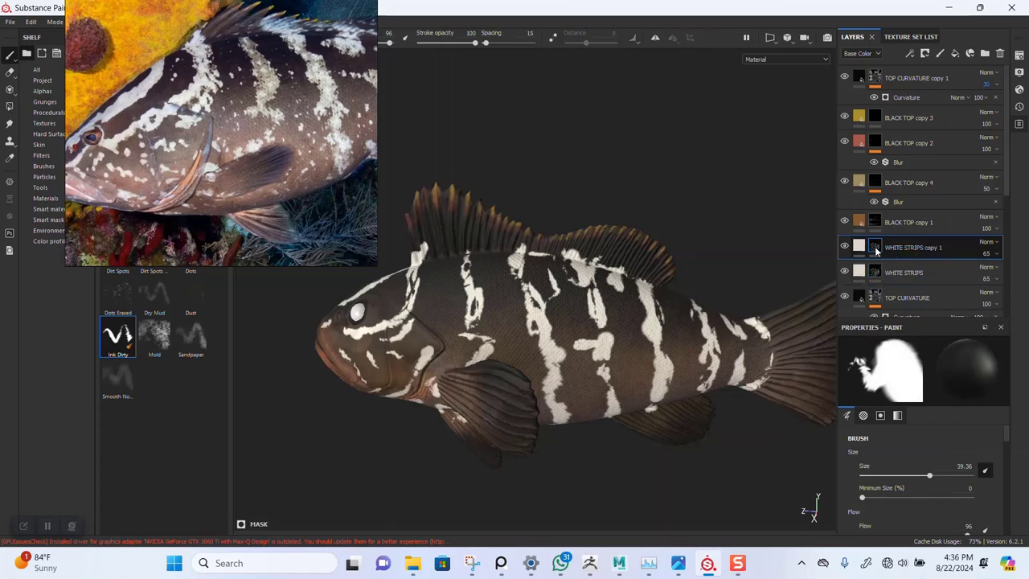
pyautogui.rightClick(876, 252)
pyautogui.click(916, 266)
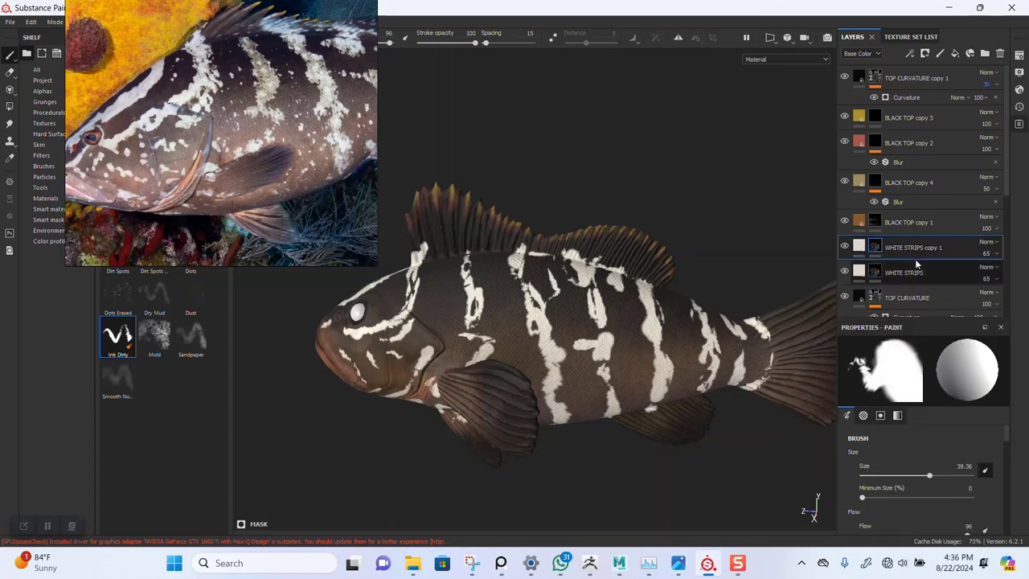
pyautogui.doubleClick(912, 248)
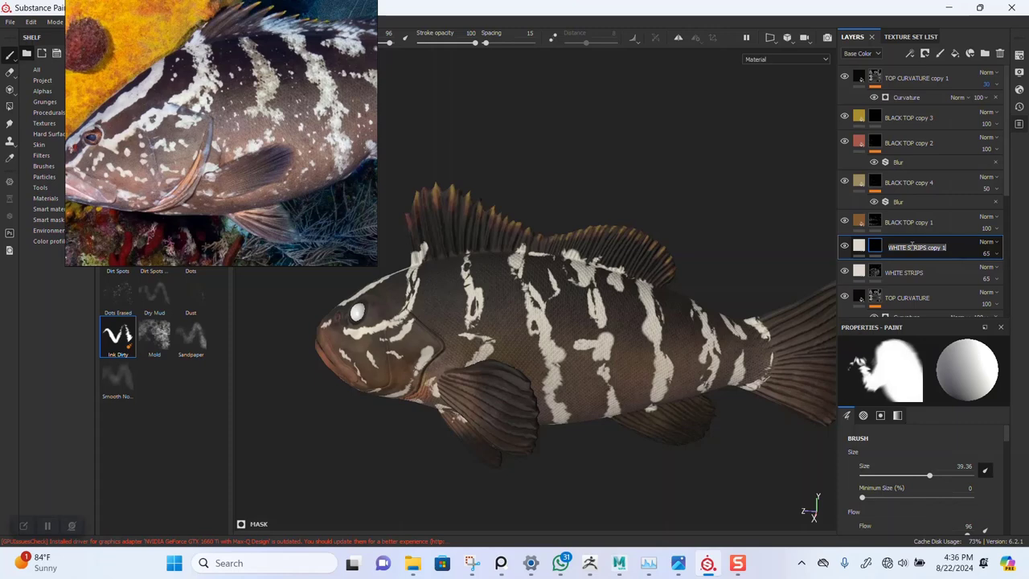
pyautogui.press('Right')
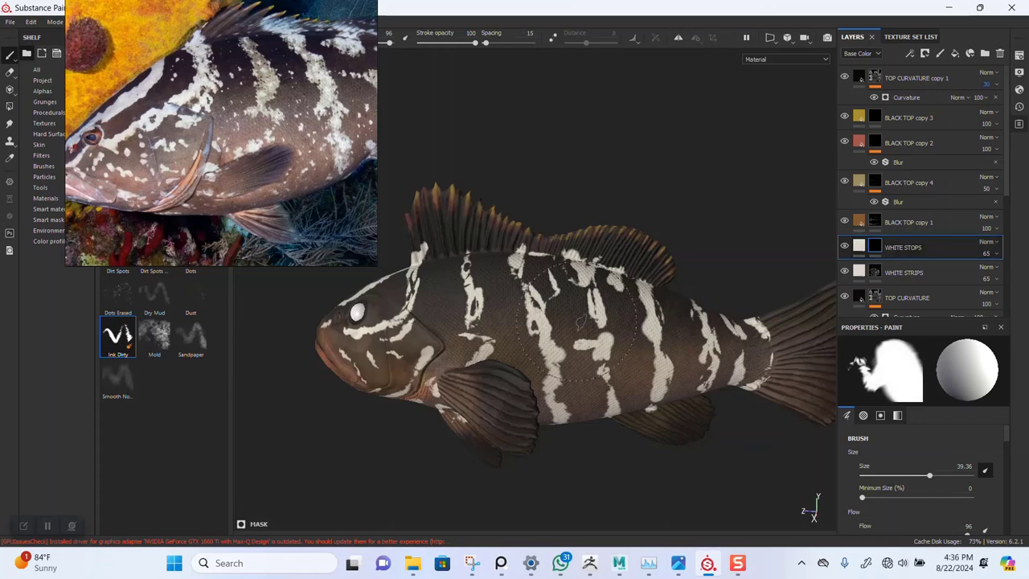
# - Inspect the fish's head, pectoral fin and flank from several angles to compare the markings with the reference photo
pyautogui.scroll(-2, 454, 332)
pyautogui.keyDown('alt'); pyautogui.moveTo(456, 329); pyautogui.dragTo(534, 355); pyautogui.keyUp('alt')
pyautogui.keyDown('alt'); pyautogui.moveTo(531, 362); pyautogui.dragTo(537, 340, button='middle'); pyautogui.keyUp('alt')
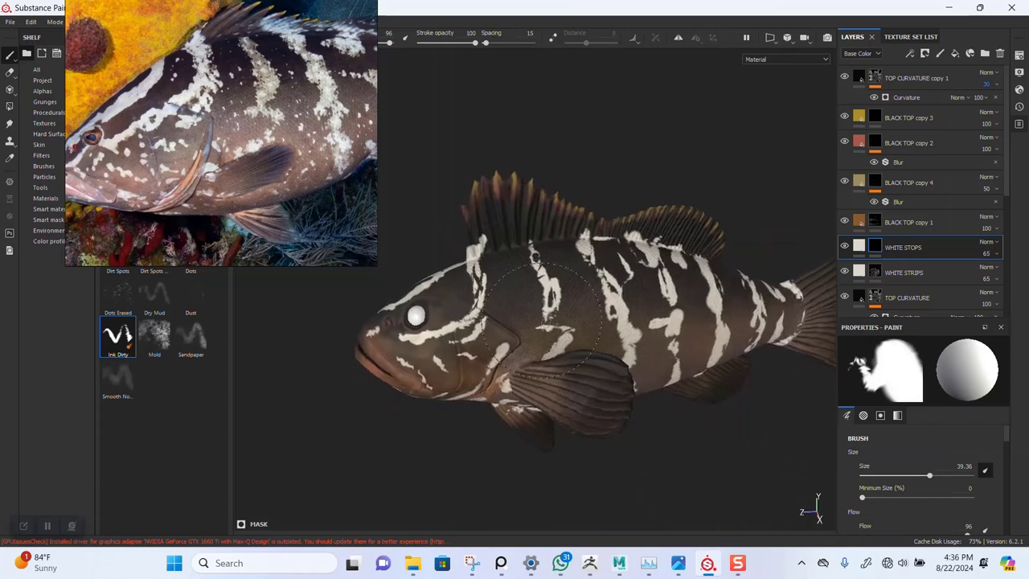
pyautogui.moveTo(536, 340)
pyautogui.keyDown('alt'); pyautogui.mouseDown(button='right')
pyautogui.moveTo(574, 337)
pyautogui.moveTo(561, 339)
pyautogui.mouseUp(button='right'); pyautogui.keyUp('alt')
pyautogui.keyDown('alt'); pyautogui.moveTo(561, 339); pyautogui.dragTo(560, 360, button='middle'); pyautogui.keyUp('alt')
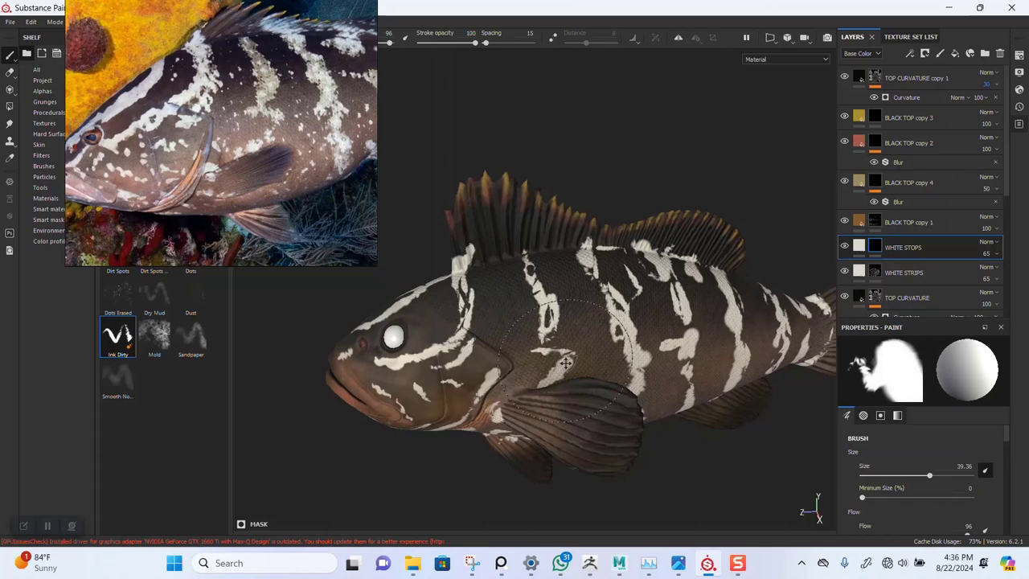
pyautogui.keyDown('alt'); pyautogui.moveTo(569, 363); pyautogui.dragTo(571, 358); pyautogui.keyUp('alt')
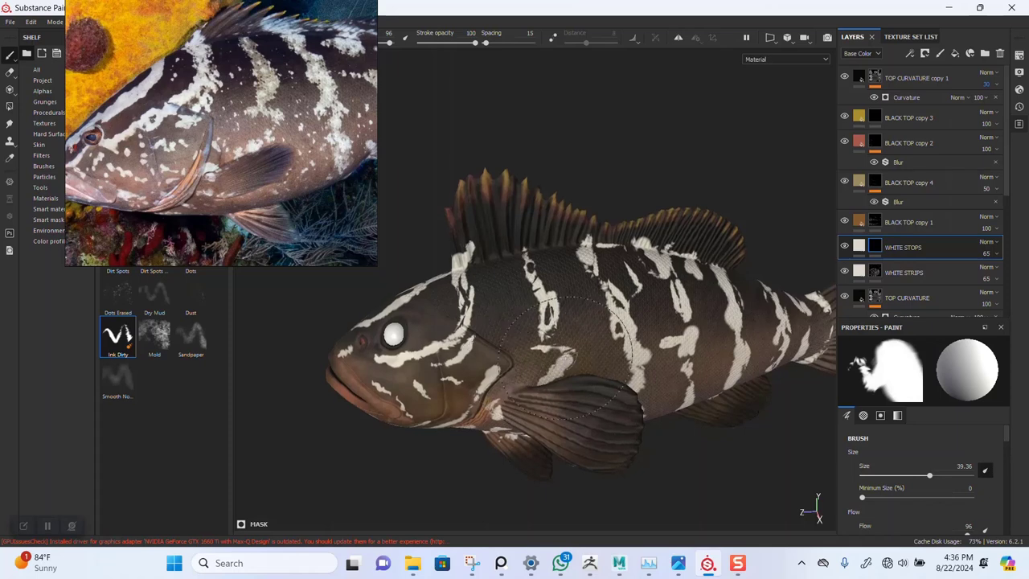
pyautogui.keyDown('alt'); pyautogui.moveTo(574, 354); pyautogui.dragTo(578, 336); pyautogui.keyUp('alt')
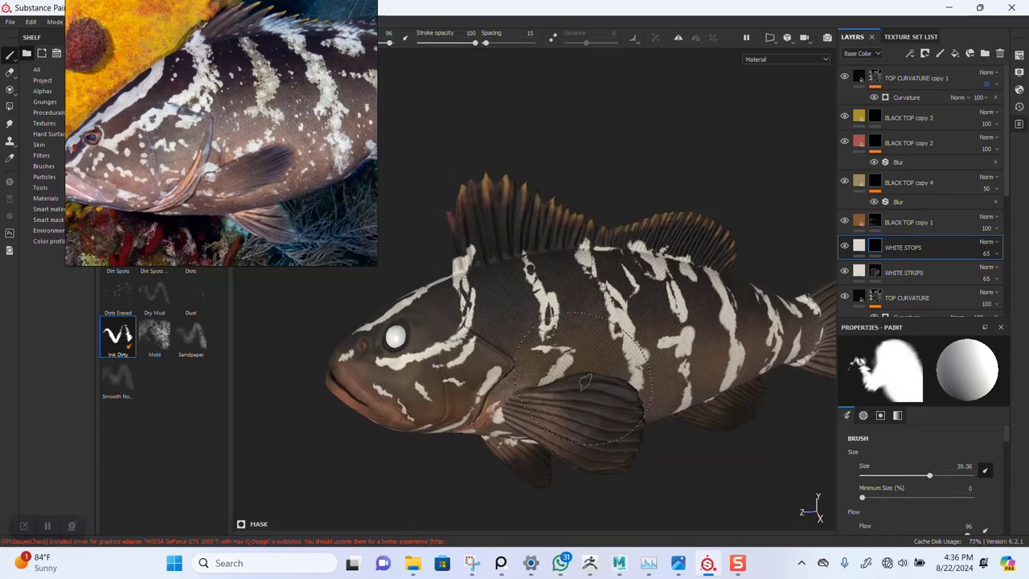
pyautogui.keyDown('alt'); pyautogui.moveTo(579, 338); pyautogui.dragTo(546, 354); pyautogui.keyUp('alt')
pyautogui.keyDown('alt'); pyautogui.moveTo(546, 354); pyautogui.dragTo(554, 402, button='right'); pyautogui.keyUp('alt')
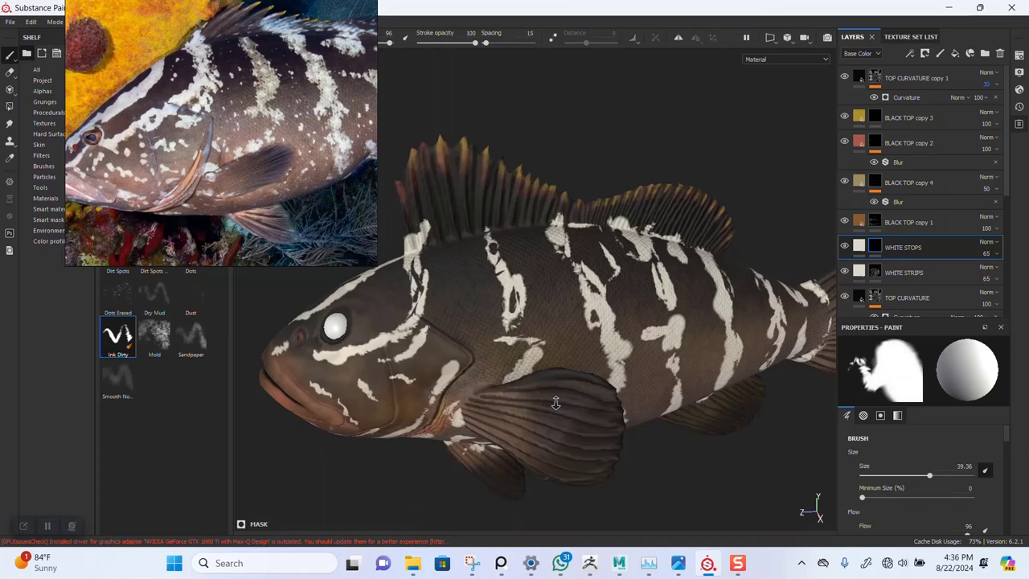
pyautogui.keyDown('alt'); pyautogui.moveTo(554, 402); pyautogui.dragTo(590, 372); pyautogui.keyUp('alt')
pyautogui.keyDown('alt'); pyautogui.moveTo(590, 372); pyautogui.dragTo(582, 408, button='right'); pyautogui.keyUp('alt')
pyautogui.keyDown('alt'); pyautogui.moveTo(582, 408); pyautogui.dragTo(582, 360); pyautogui.keyUp('alt')
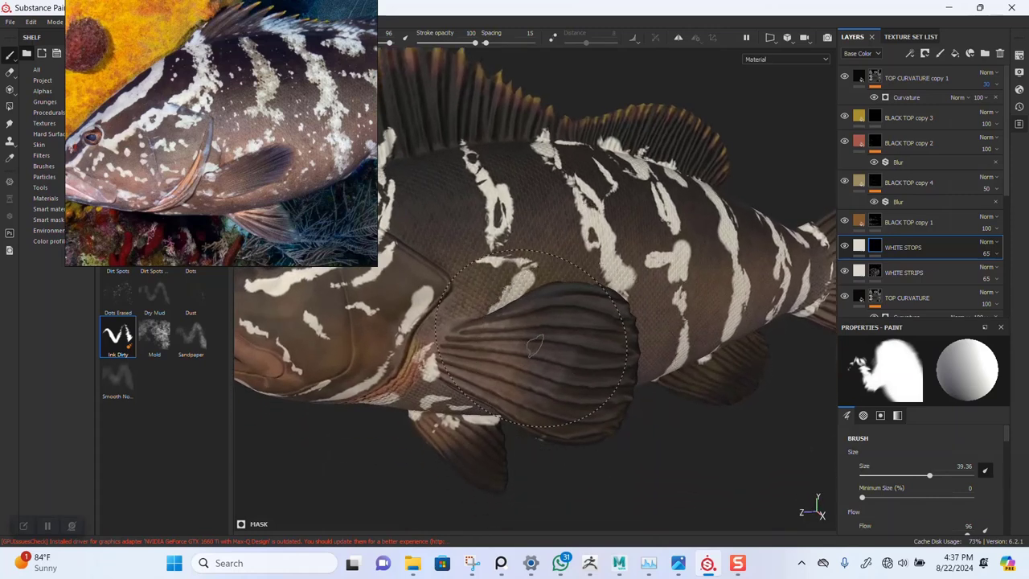
pyautogui.scroll(-6, 534, 345)
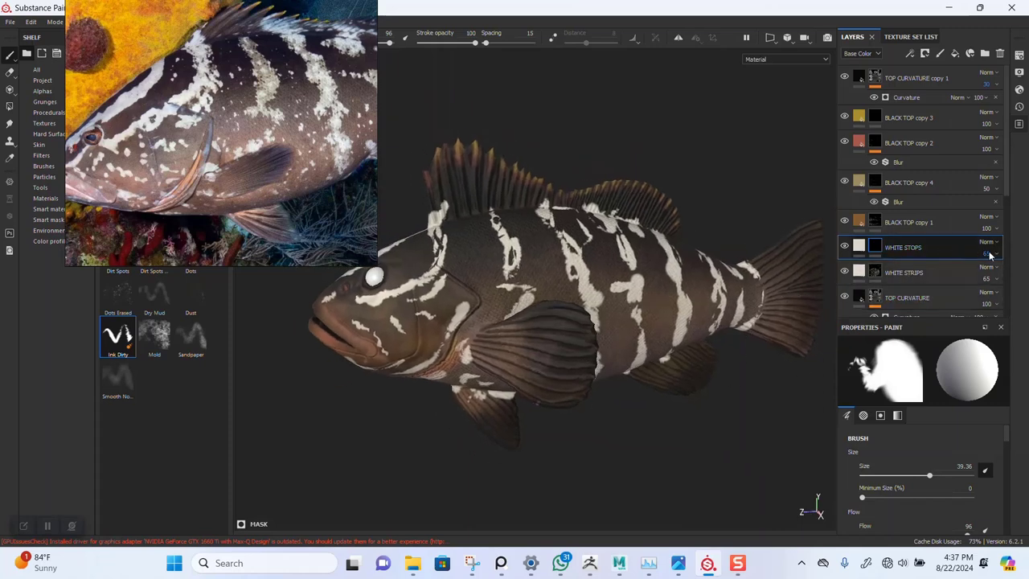
# - Add a fill to the WHITE STOPS mask and use the Grunge Stains Spots texture for it, searching the resources for SPOT
pyautogui.rightClick(874, 247)
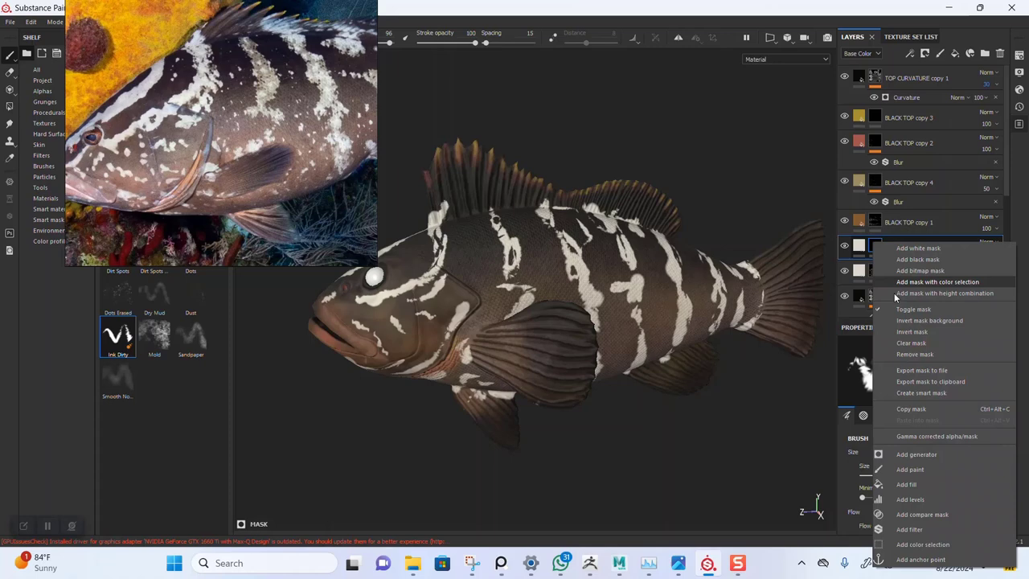
pyautogui.click(909, 482)
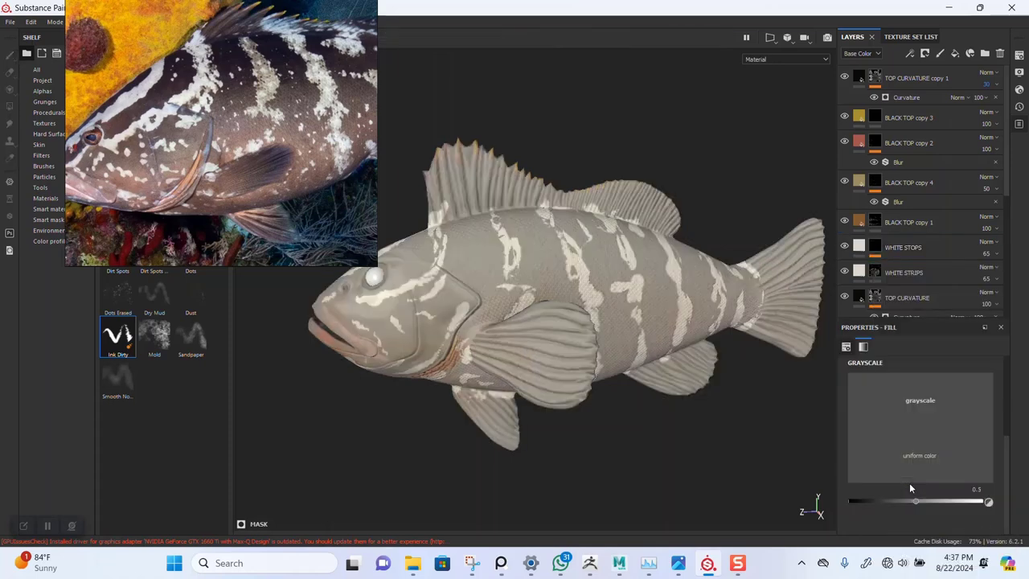
pyautogui.click(907, 390)
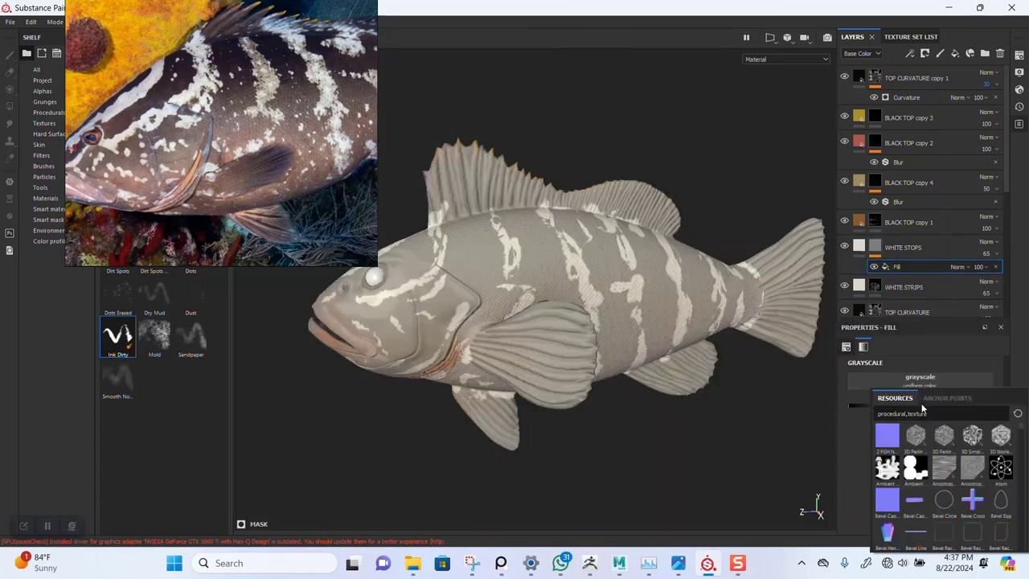
pyautogui.write('SPOT')
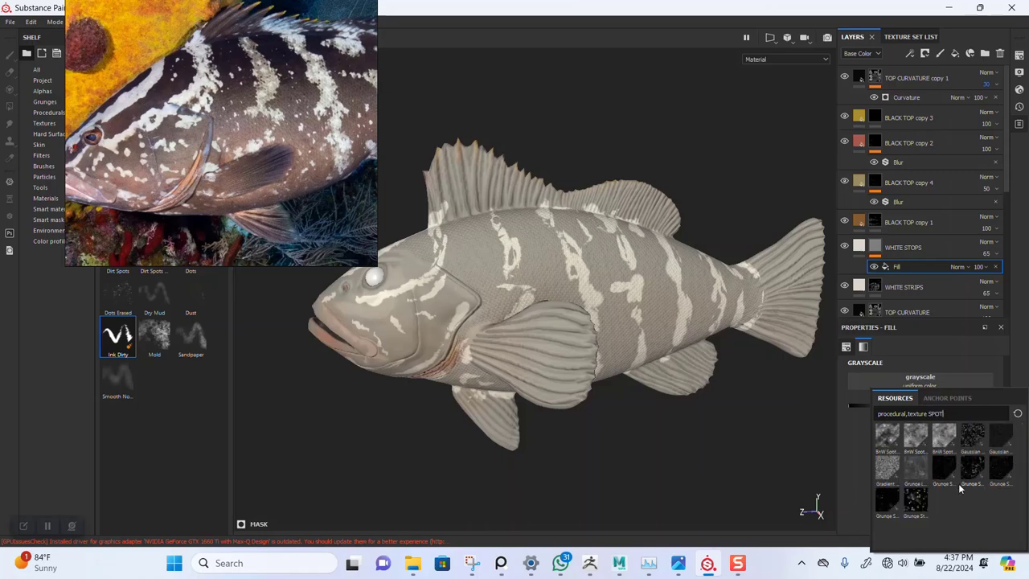
pyautogui.moveTo(952, 476)
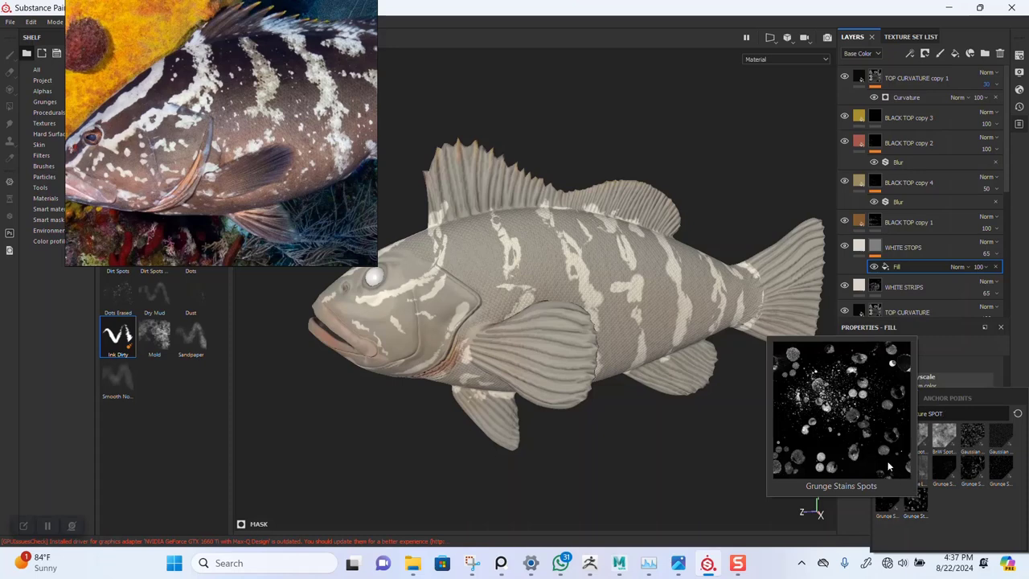
pyautogui.moveTo(889, 471)
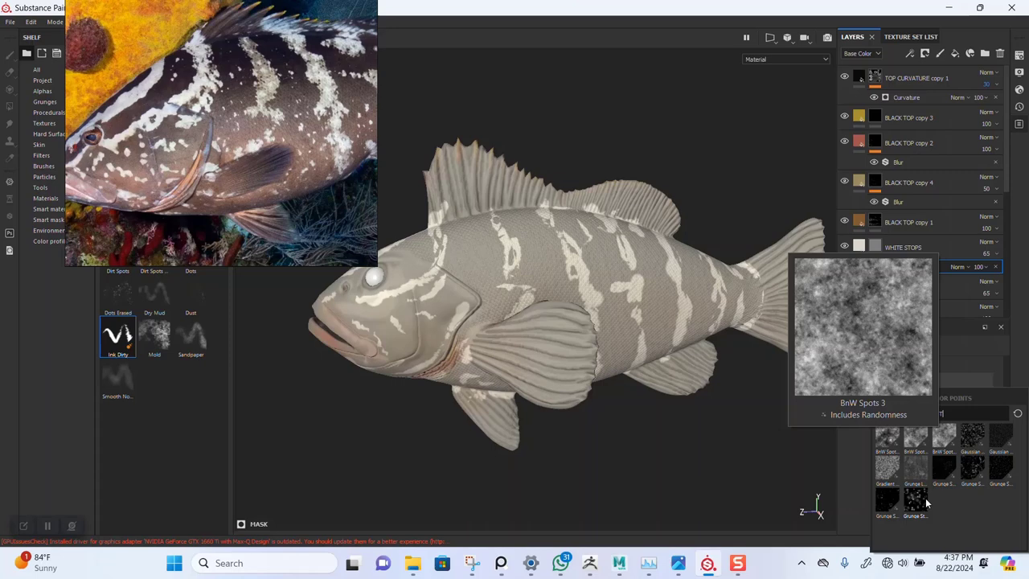
pyautogui.moveTo(889, 505)
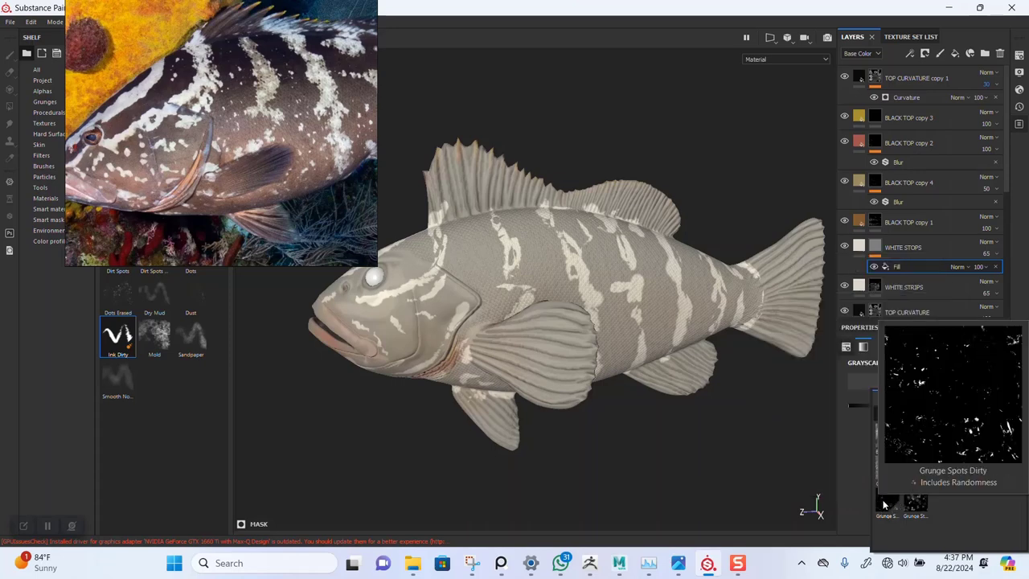
pyautogui.click(914, 503)
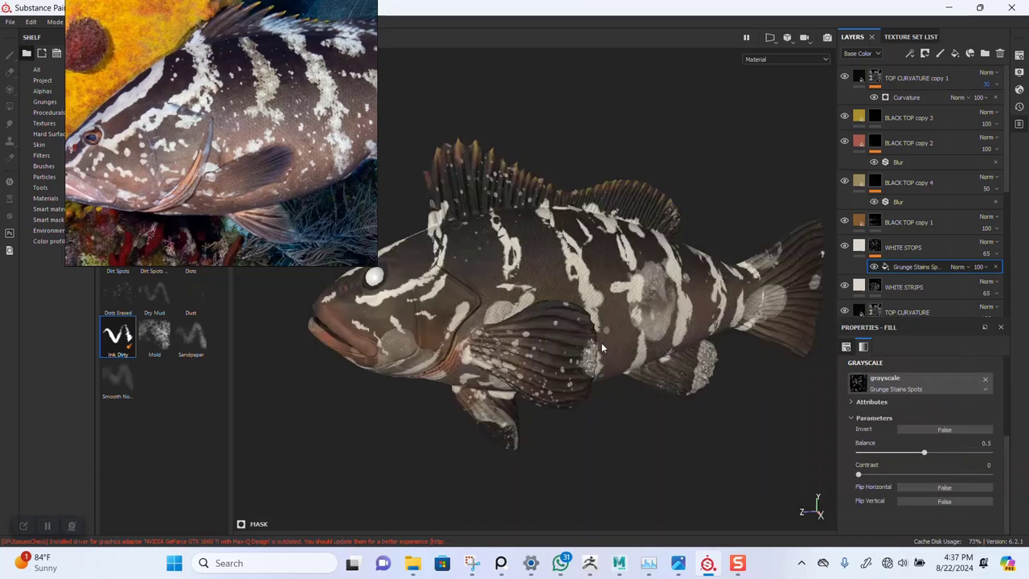
# - Move the WHITE STOPS layer up the stack to directly above BLACK TOP copy 4
pyautogui.keyDown('alt'); pyautogui.moveTo(601, 348); pyautogui.dragTo(631, 358); pyautogui.keyUp('alt')
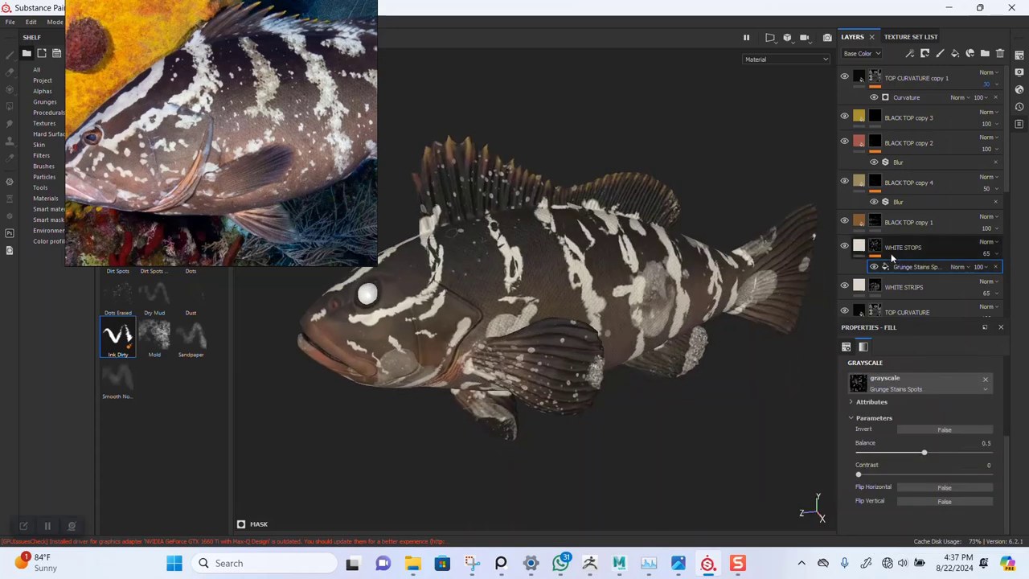
pyautogui.moveTo(904, 239); pyautogui.dragTo(904, 181)
pyautogui.keyDown('alt'); pyautogui.moveTo(633, 247); pyautogui.dragTo(630, 230); pyautogui.keyUp('alt')
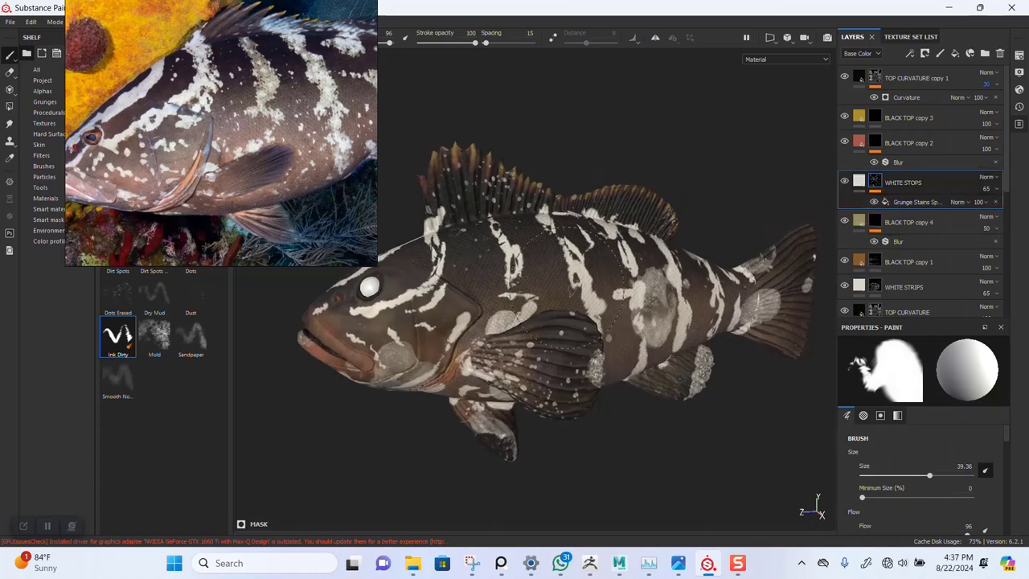
pyautogui.keyDown('alt'); pyautogui.moveTo(612, 281); pyautogui.dragTo(614, 292, button='middle'); pyautogui.keyUp('alt')
pyautogui.scroll(1, 614, 292)
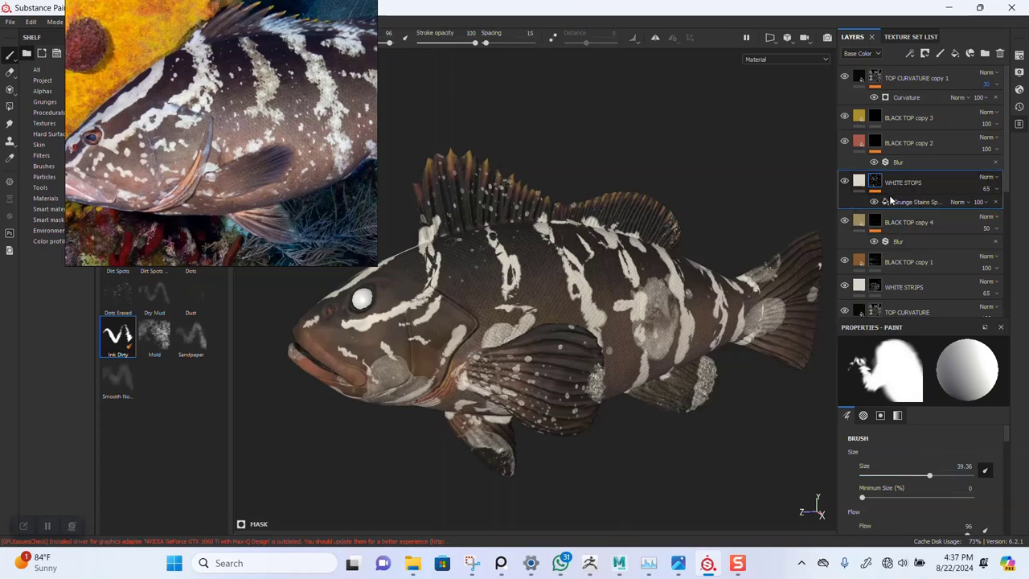
# - Show only the WHITE STOPS mask on the fish and set the Grunge Stains Spots fill to Tri-planar projection
pyautogui.click(916, 202)
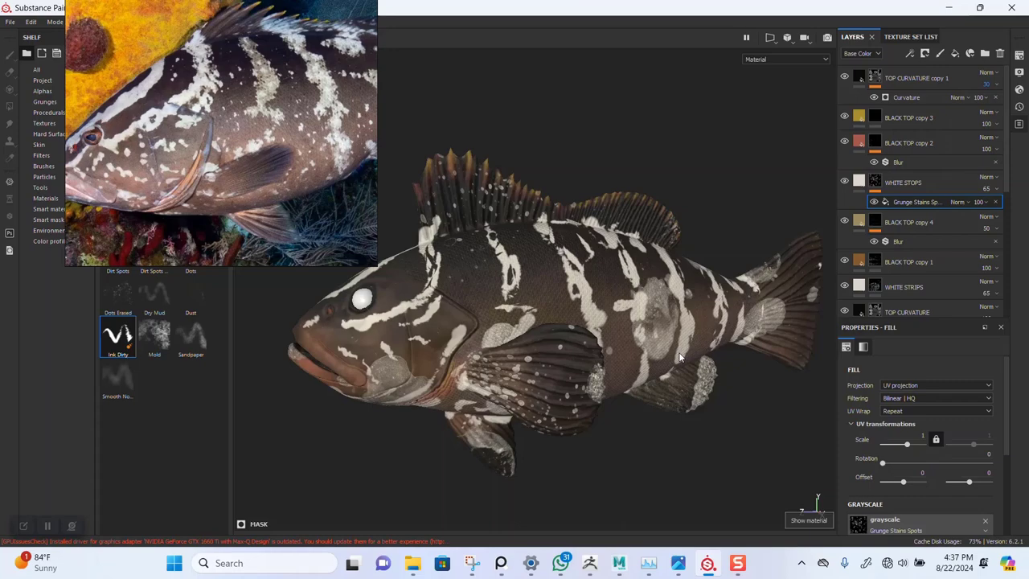
pyautogui.press('m')
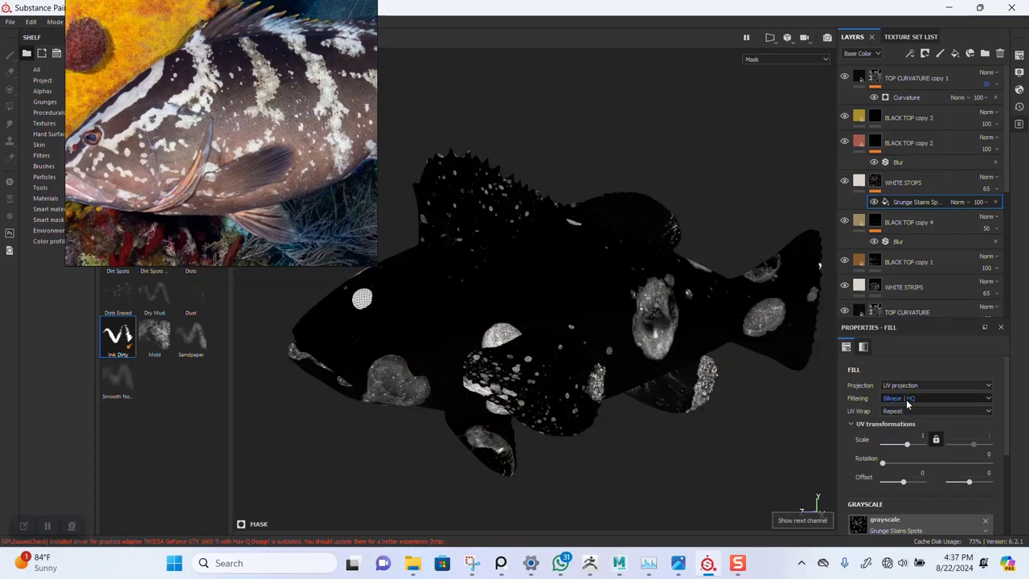
pyautogui.click(912, 386)
pyautogui.click(912, 414)
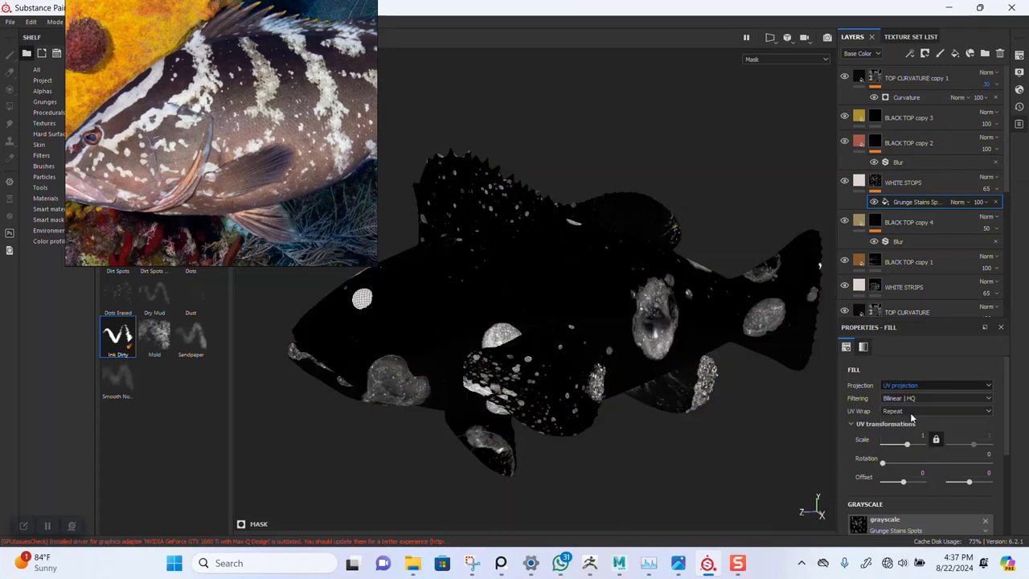
pyautogui.keyDown('alt'); pyautogui.moveTo(629, 347); pyautogui.dragTo(583, 387); pyautogui.keyUp('alt')
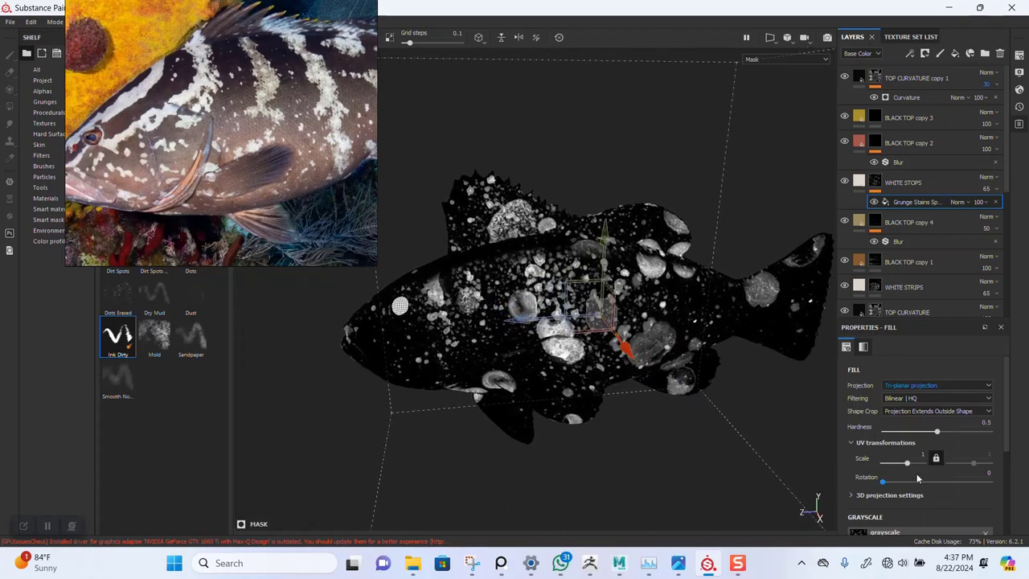
# - Set the Grunge Stains Spots fill's balance to 0.34 and its UV scale to 5
pyautogui.scroll(-3, 917, 477)
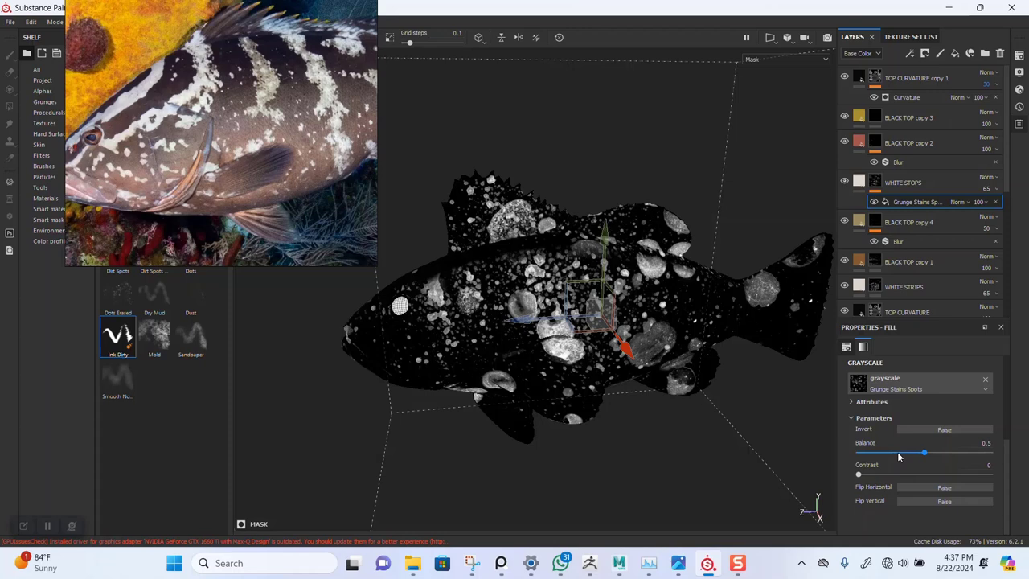
pyautogui.moveTo(898, 456)
pyautogui.mouseDown()
pyautogui.moveTo(883, 454)
pyautogui.moveTo(951, 452)
pyautogui.moveTo(903, 453)
pyautogui.mouseUp()
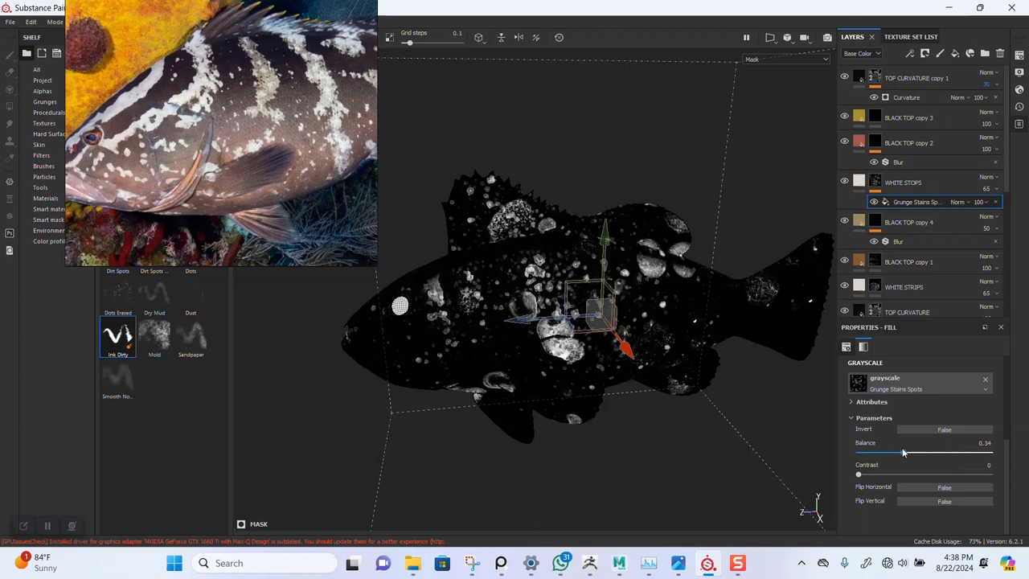
pyautogui.scroll(3, 905, 413)
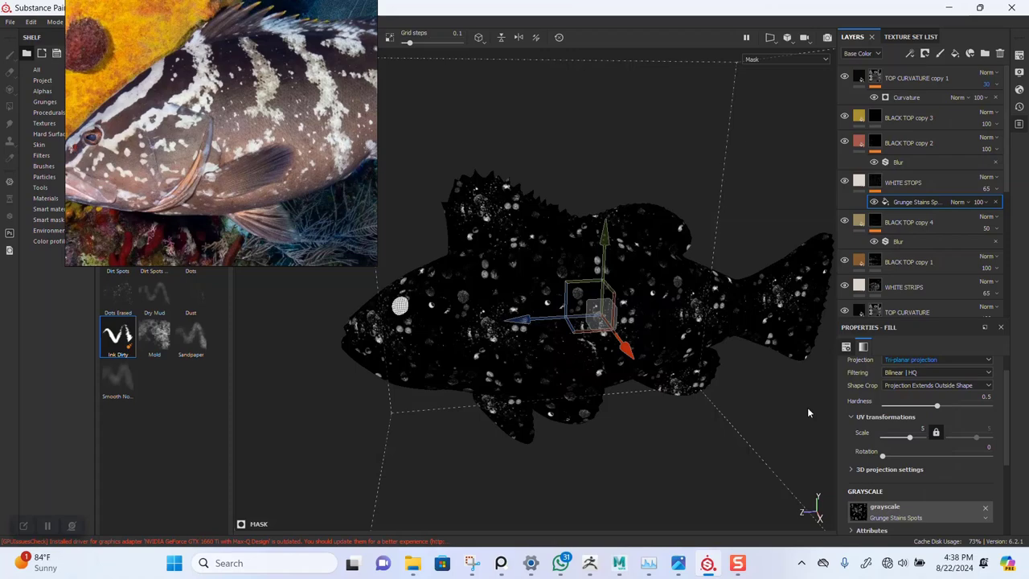
# - Examine the spot pattern in the mask view, and return to the material view to check it on the textured fish
pyautogui.keyDown('alt'); pyautogui.moveTo(666, 349); pyautogui.dragTo(656, 445, button='right'); pyautogui.keyUp('alt')
pyautogui.keyDown('alt'); pyautogui.moveTo(656, 445); pyautogui.dragTo(643, 394); pyautogui.keyUp('alt')
pyautogui.keyDown('alt'); pyautogui.moveTo(615, 362); pyautogui.dragTo(583, 303, button='right'); pyautogui.keyUp('alt')
pyautogui.keyDown('alt'); pyautogui.moveTo(583, 304); pyautogui.dragTo(610, 333); pyautogui.keyUp('alt')
pyautogui.scroll(-2, 920, 483)
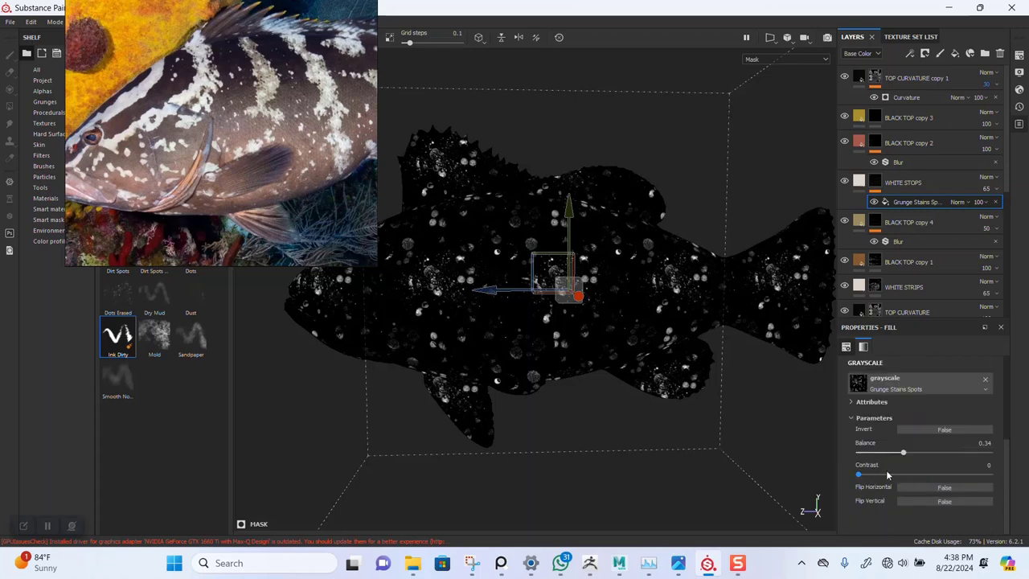
pyautogui.scroll(2, 923, 455)
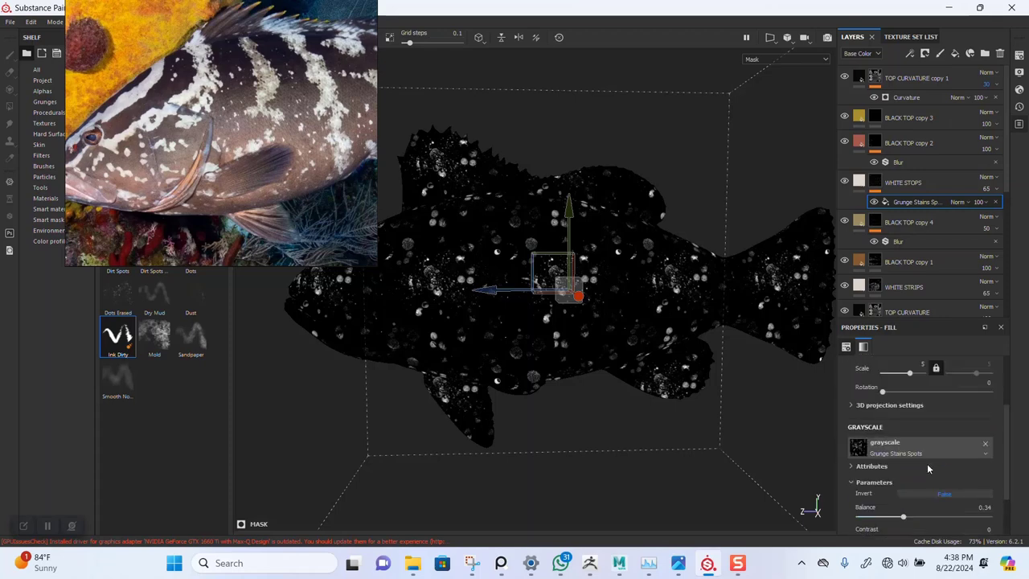
pyautogui.scroll(-2, 928, 473)
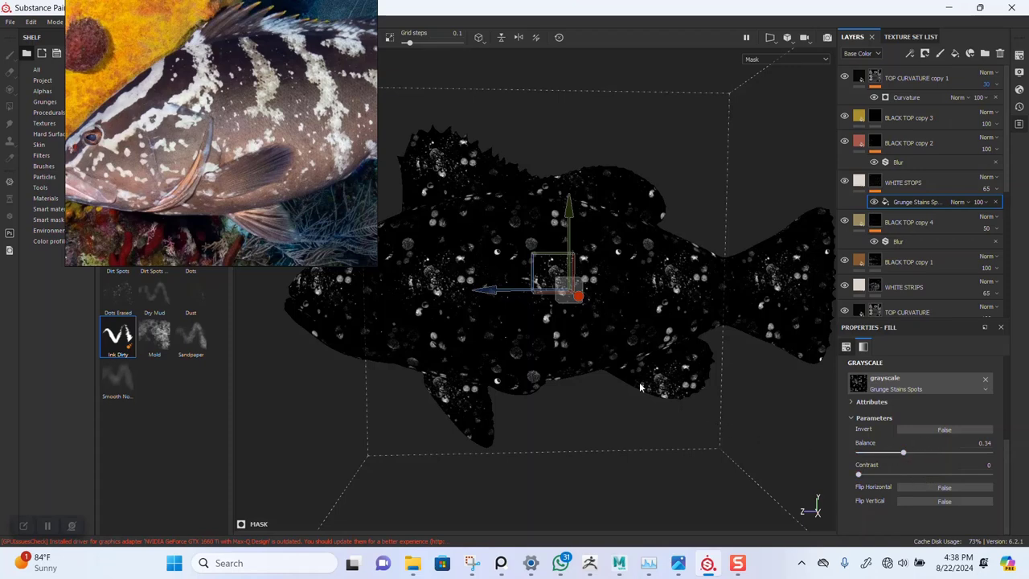
pyautogui.press('m')
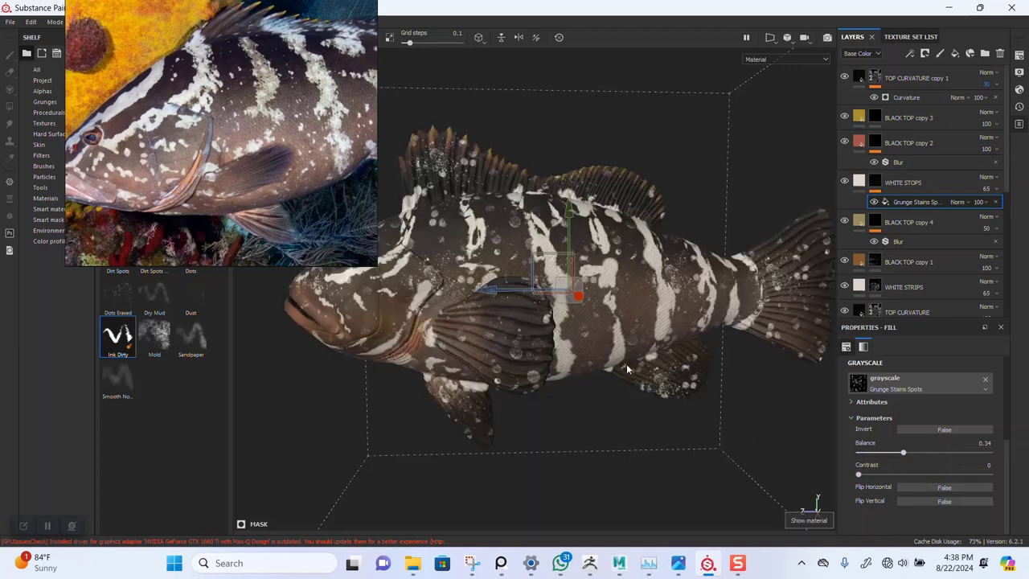
pyautogui.keyDown('alt'); pyautogui.moveTo(633, 362); pyautogui.dragTo(627, 325); pyautogui.keyUp('alt')
pyautogui.scroll(3, 615, 313)
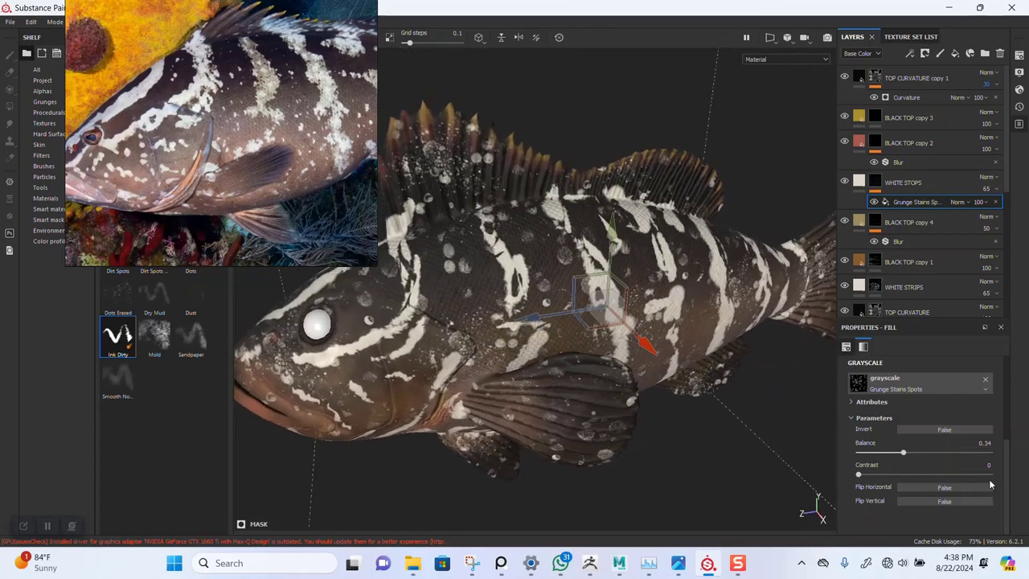
# - Try a higher contrast on the Grunge Stains Spots fill and bring it back to the minimum
pyautogui.moveTo(922, 473); pyautogui.dragTo(804, 483)
pyautogui.scroll(-3, 474, 284)
pyautogui.keyDown('alt'); pyautogui.moveTo(555, 335); pyautogui.dragTo(523, 316); pyautogui.keyUp('alt')
pyautogui.scroll(1, 522, 317)
pyautogui.scroll(3, 883, 413)
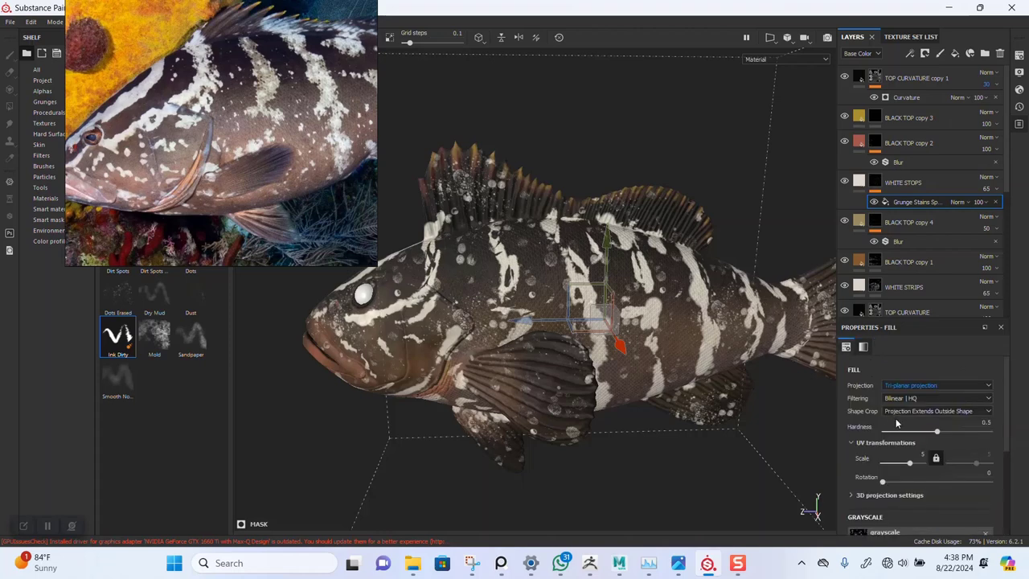
# - Add a fill with the BnW Spots 2 texture to the WHITE STOPS mask and set its blending mode to Multiply
pyautogui.scroll(-2, 620, 383)
pyautogui.click(874, 182)
pyautogui.rightClick(874, 184)
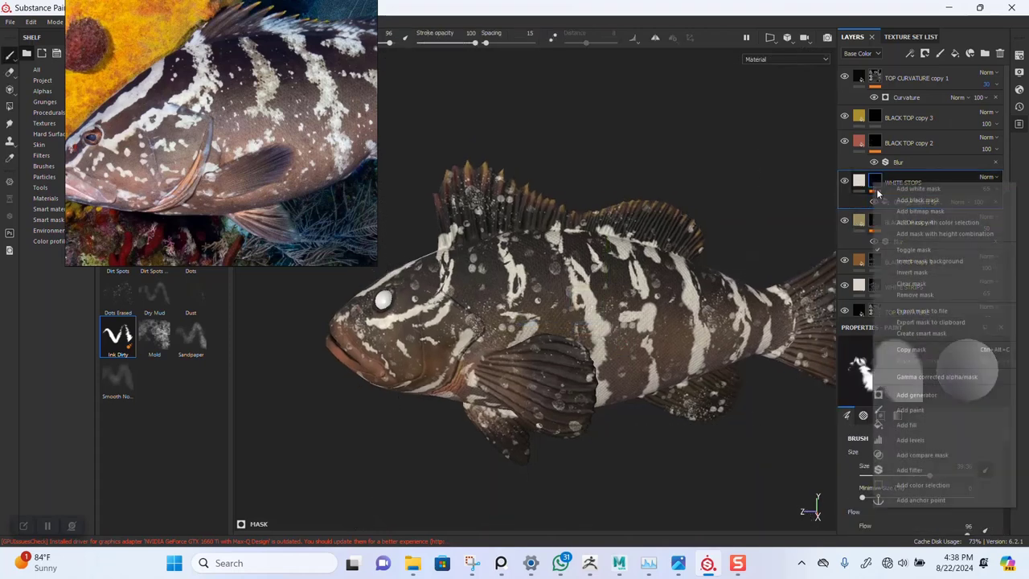
pyautogui.click(913, 426)
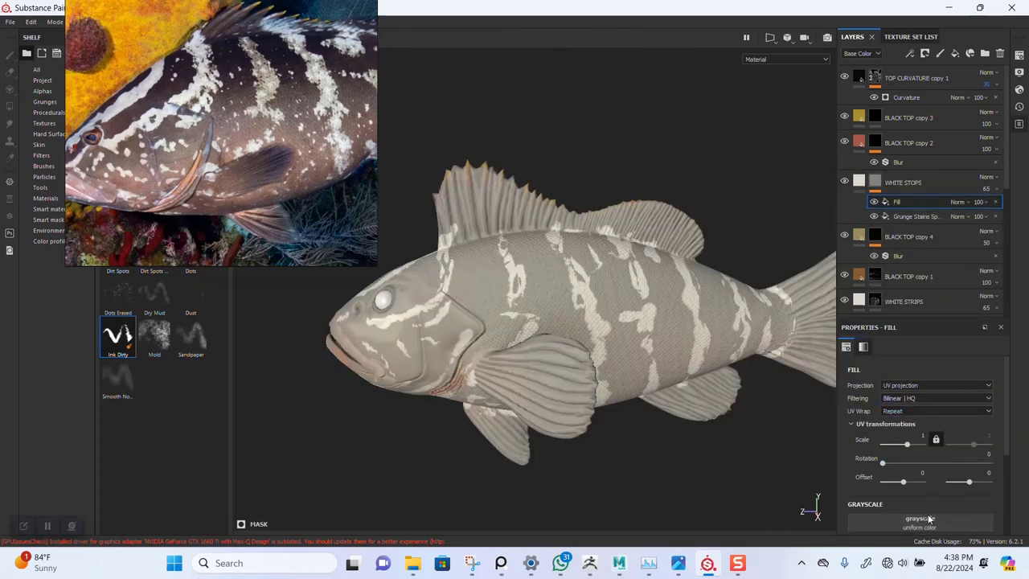
pyautogui.scroll(-2, 910, 460)
pyautogui.click(910, 460)
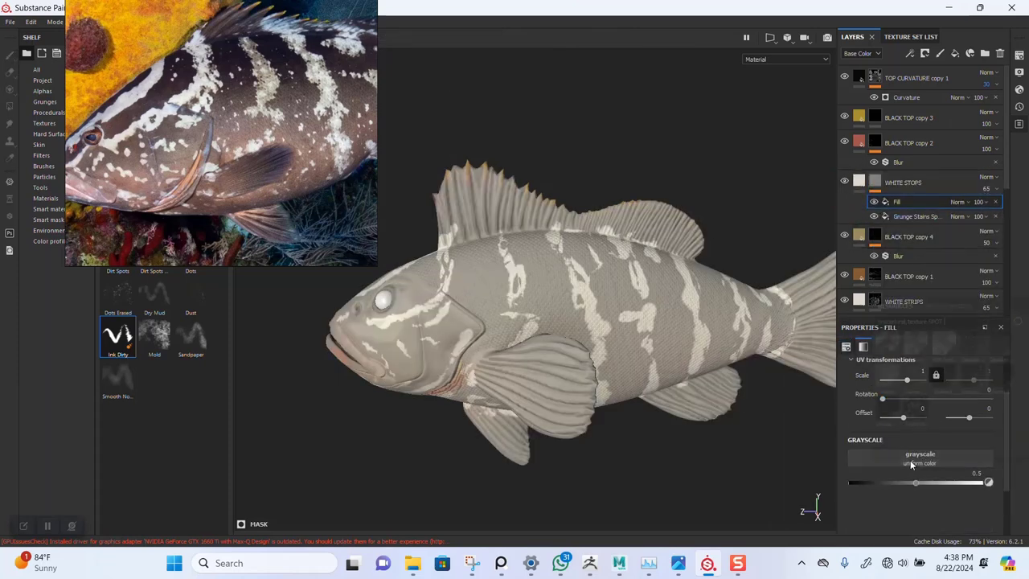
pyautogui.click(913, 344)
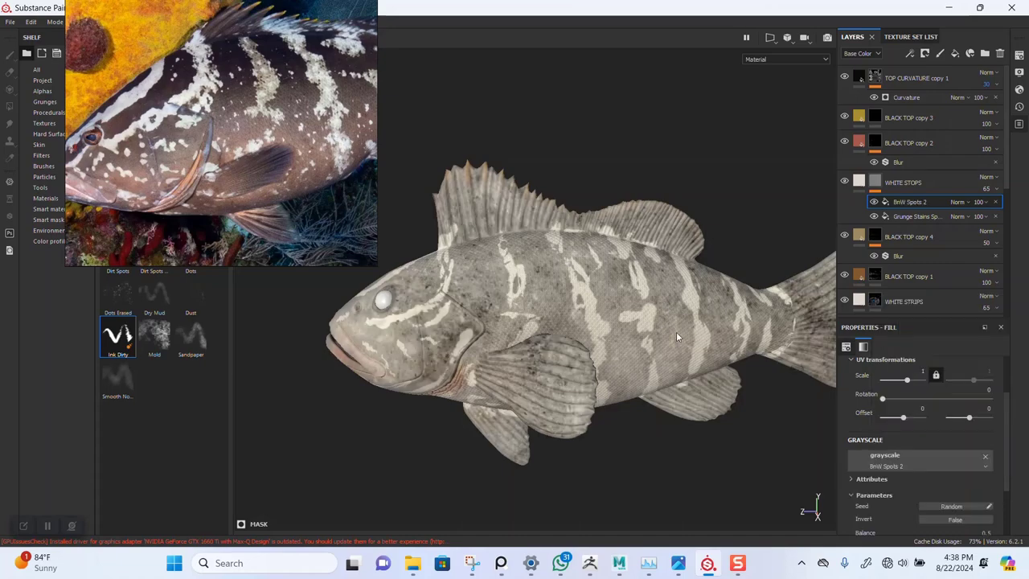
pyautogui.click(967, 204)
pyautogui.click(965, 256)
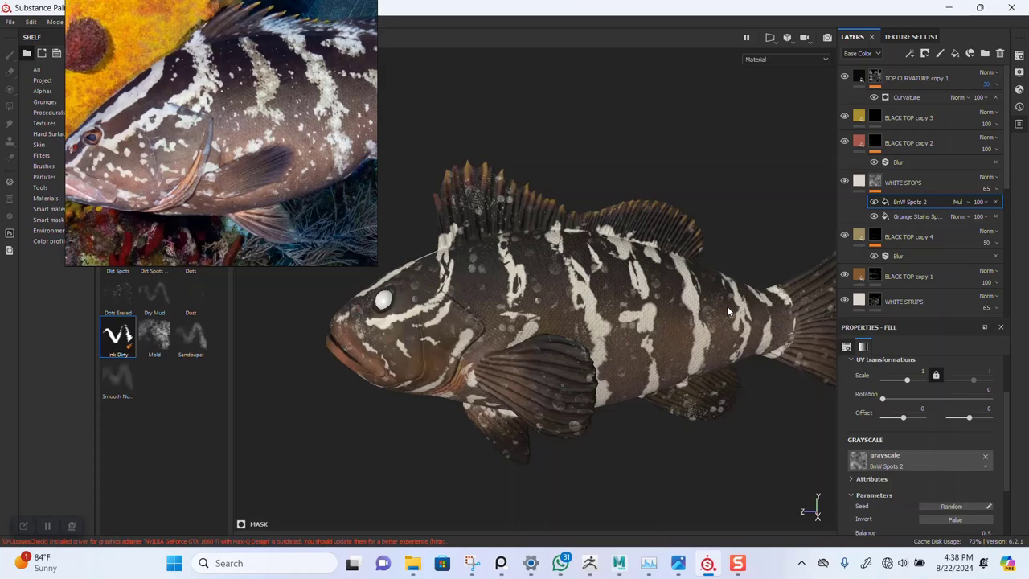
# - Set the BnW Spots 2 fill's projection to Tri-planar projection
pyautogui.scroll(-2, 892, 434)
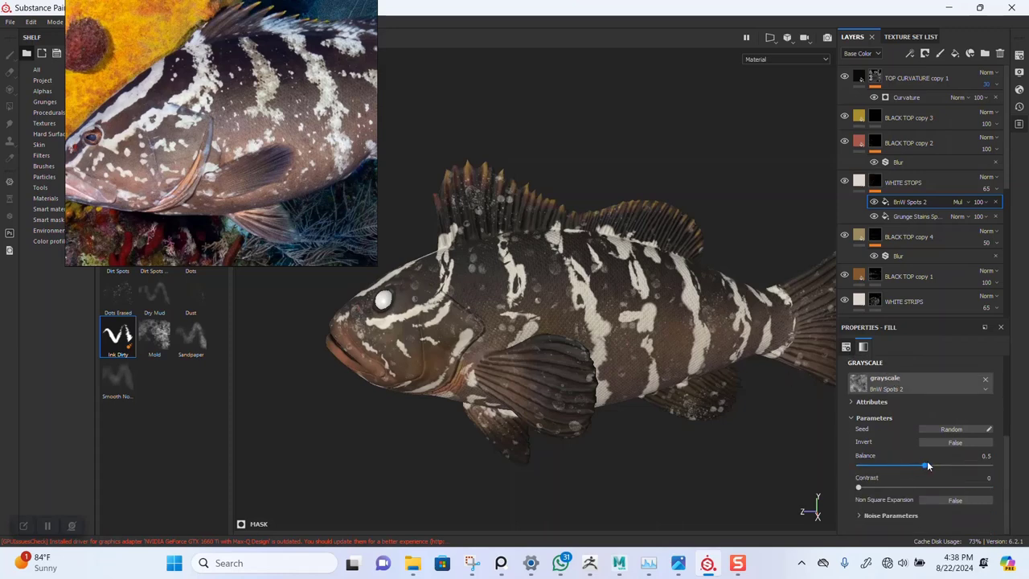
pyautogui.scroll(4, 925, 458)
pyautogui.click(933, 385)
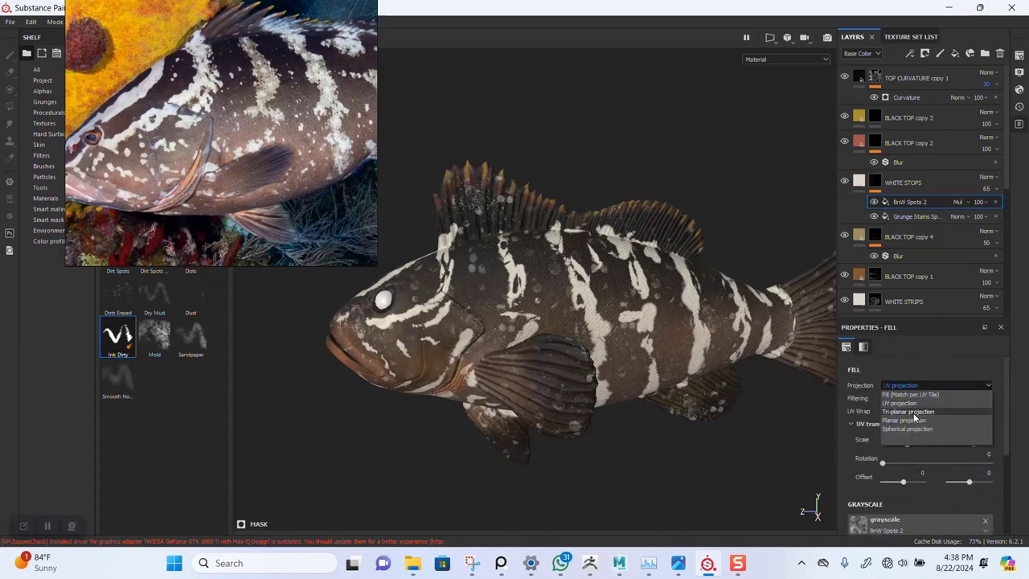
pyautogui.click(914, 422)
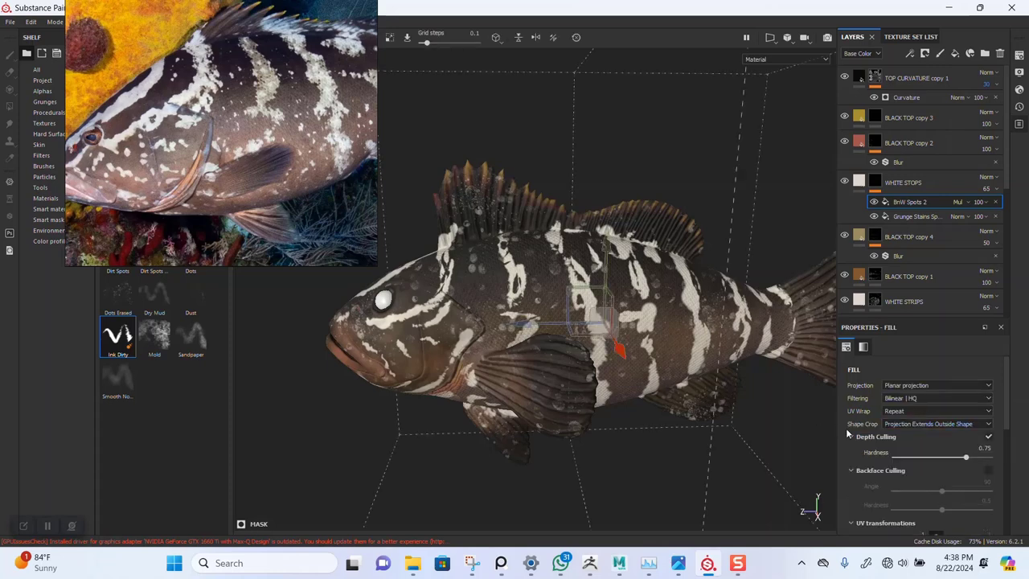
pyautogui.click(902, 387)
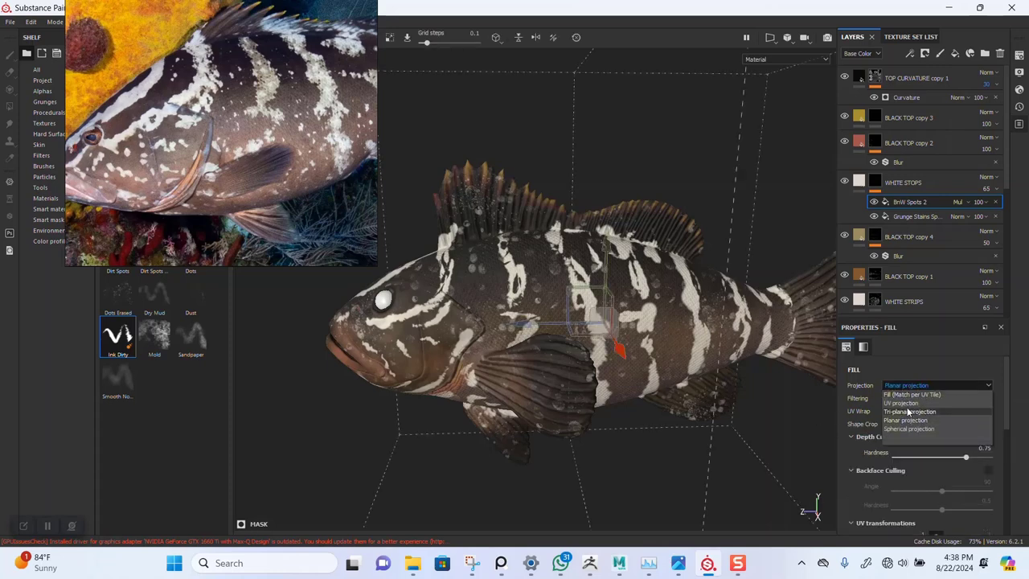
pyautogui.click(899, 409)
# - Set the BnW Spots 2 fill's balance to 0.88 and check the spots on the fish
pyautogui.scroll(-4, 902, 497)
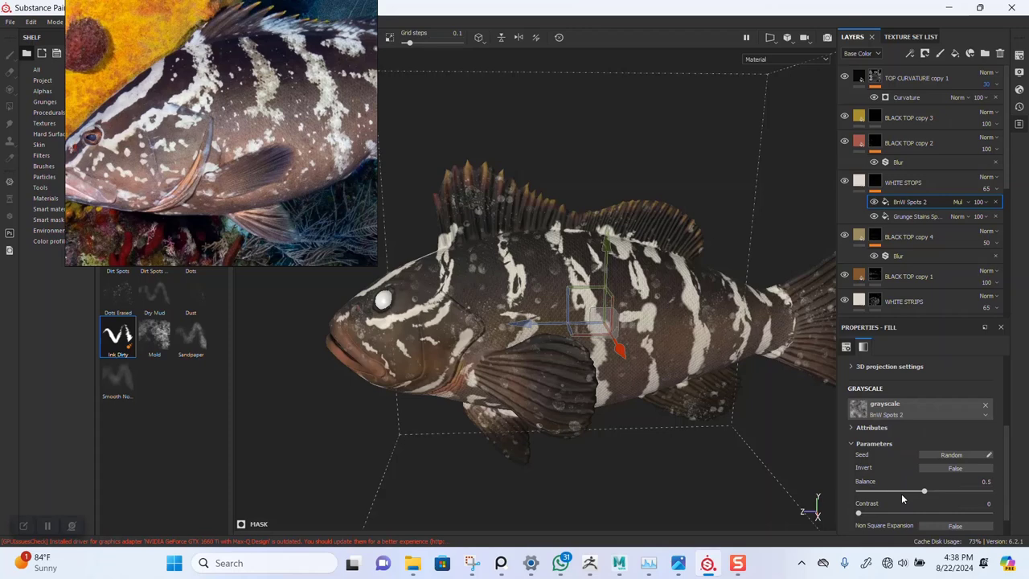
pyautogui.moveTo(925, 493)
pyautogui.mouseDown()
pyautogui.moveTo(896, 495)
pyautogui.moveTo(908, 496)
pyautogui.mouseUp()
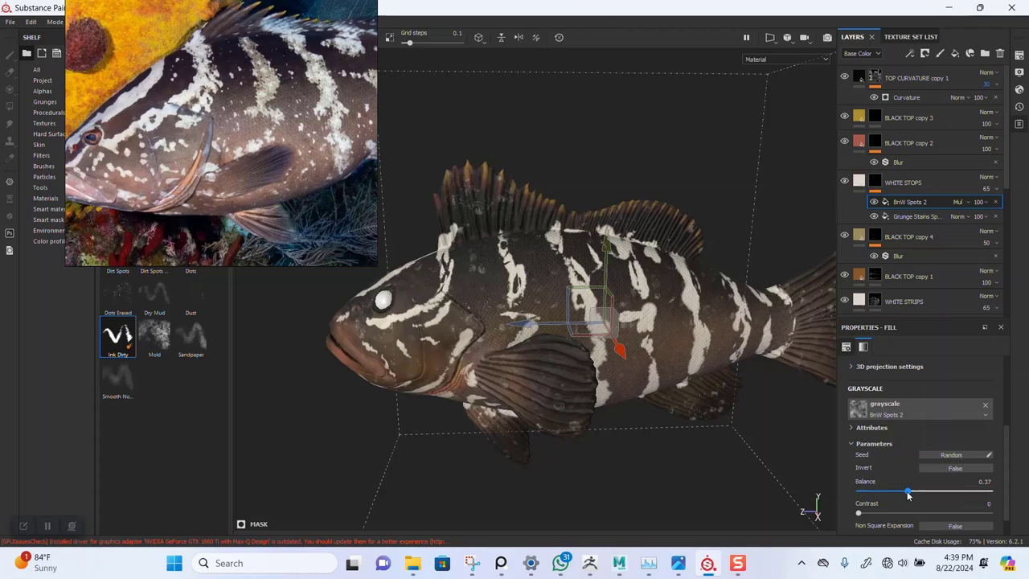
pyautogui.moveTo(916, 495); pyautogui.dragTo(974, 493)
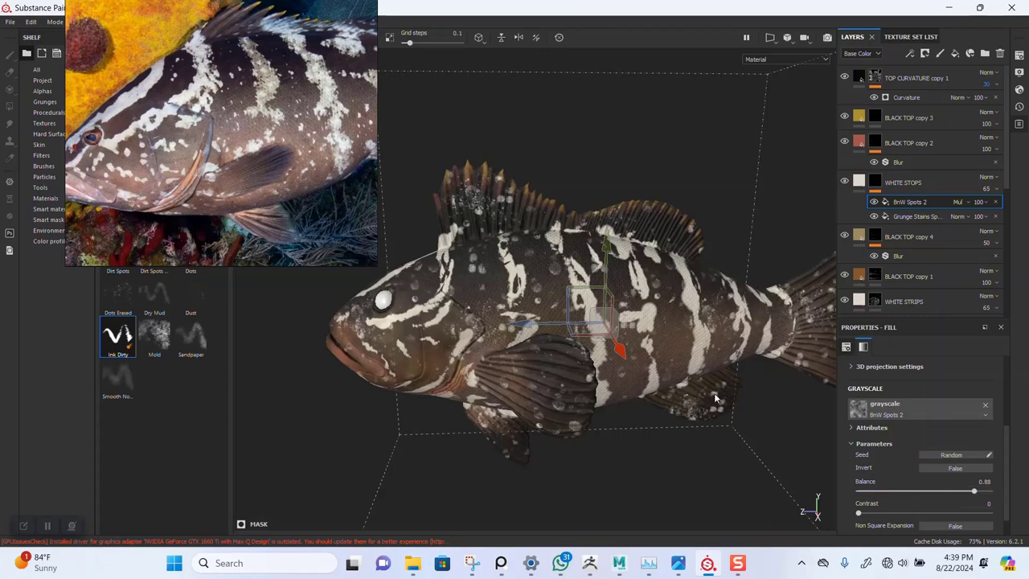
pyautogui.scroll(3, 589, 521)
pyautogui.keyDown('alt'); pyautogui.moveTo(585, 394); pyautogui.dragTo(567, 381); pyautogui.keyUp('alt')
pyautogui.scroll(-2, 568, 381)
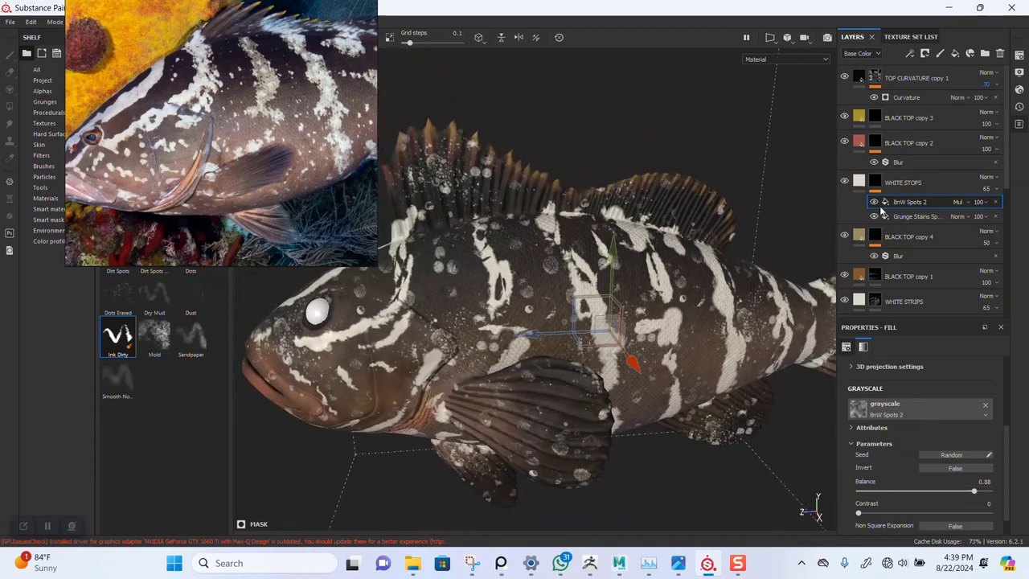
# - Duplicate the WHITE STOPS layer and set the original layer's opacity to 88
pyautogui.click(896, 188)
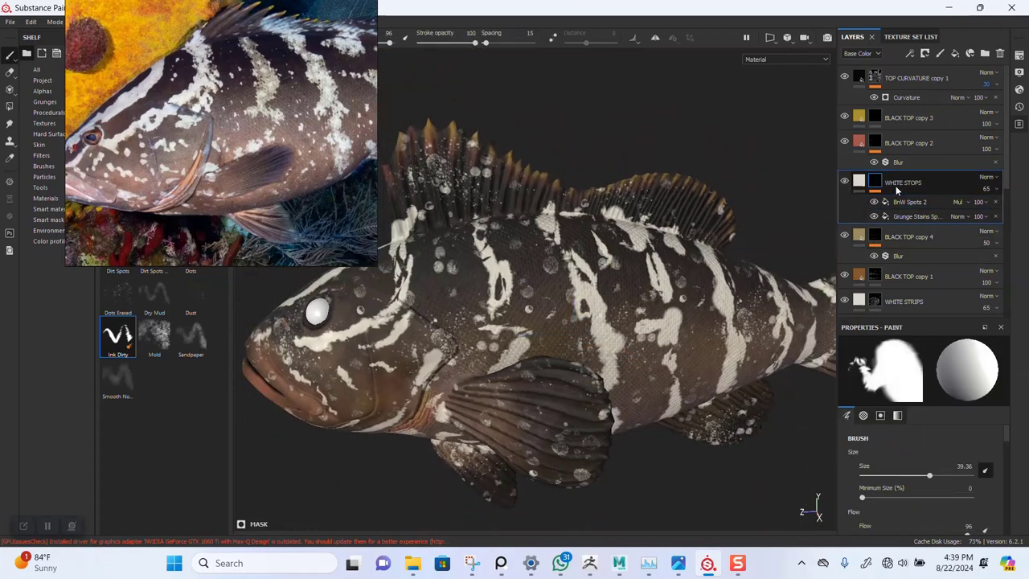
pyautogui.hotkey('ctrl', 'd')
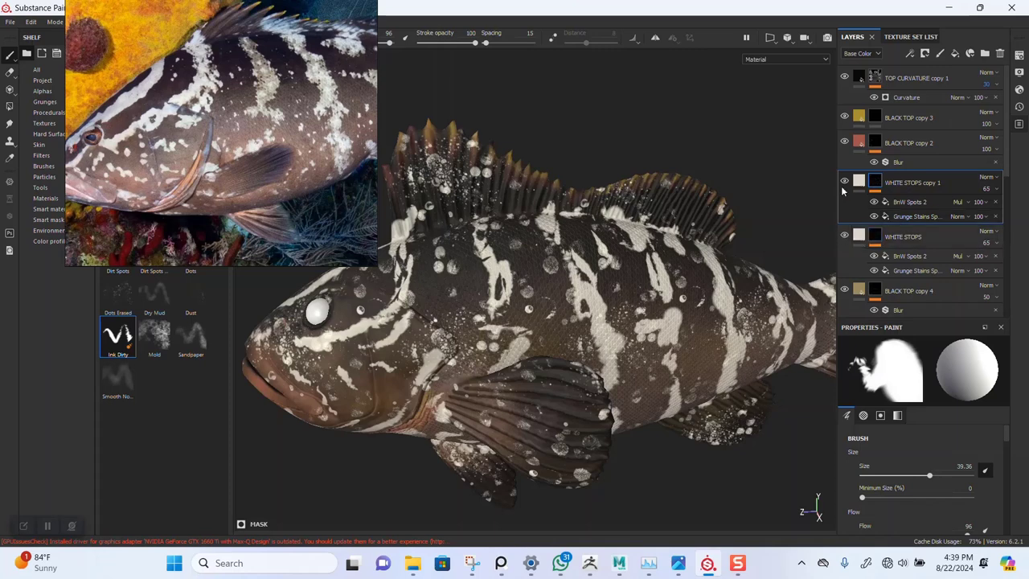
pyautogui.click(947, 249)
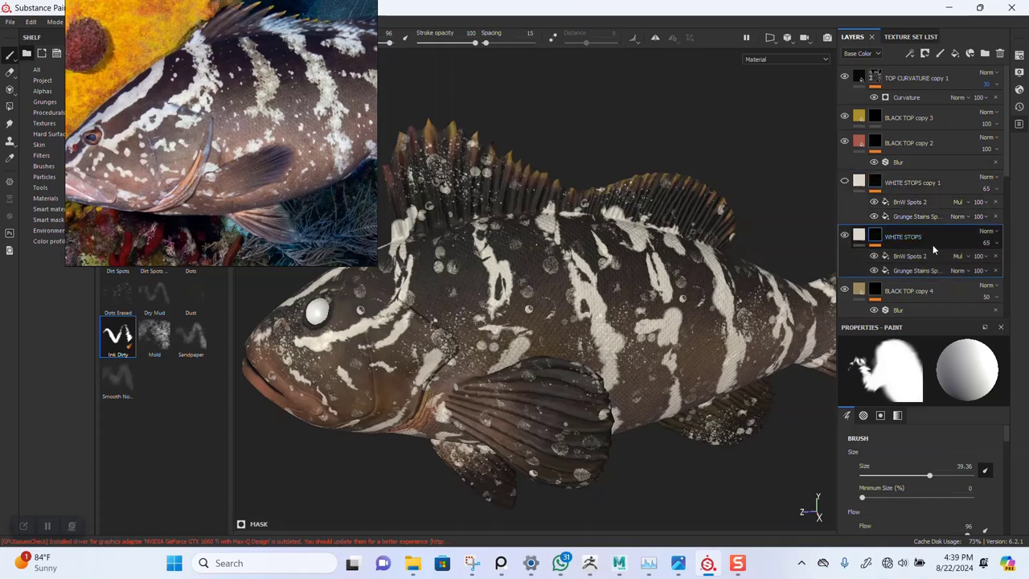
pyautogui.click(995, 243)
pyautogui.click(987, 263)
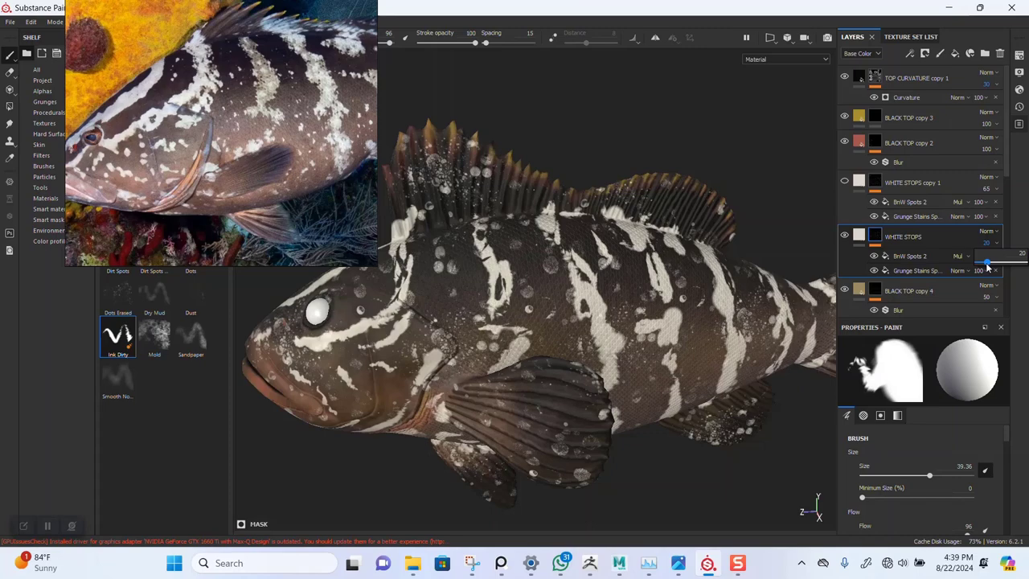
pyautogui.moveTo(986, 264); pyautogui.dragTo(1020, 263)
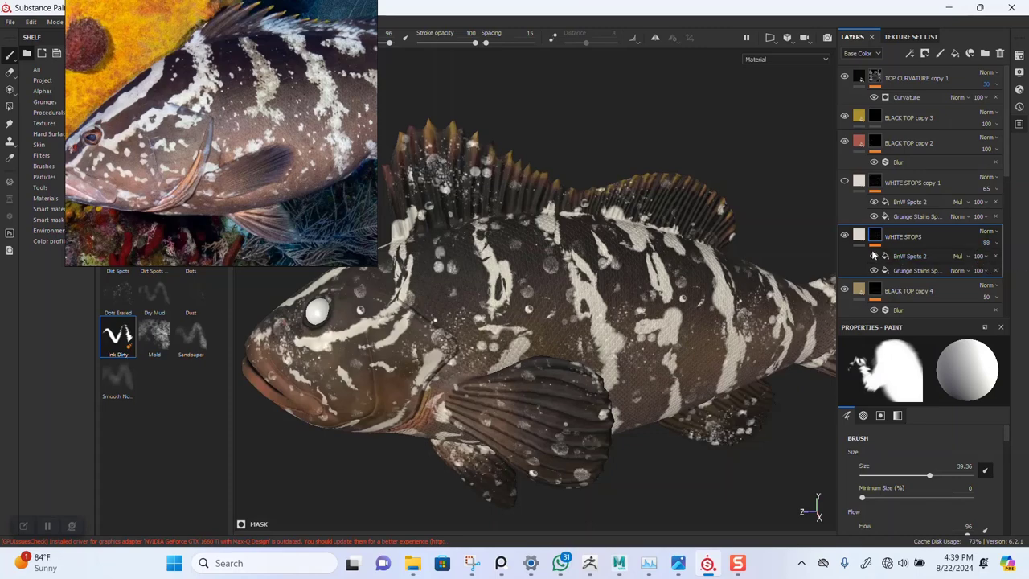
# - Show WHITE STOPS copy 1 instead of the original, and replace its Grunge Stains Spots texture with Grunge Spots
pyautogui.click(844, 235)
pyautogui.click(844, 183)
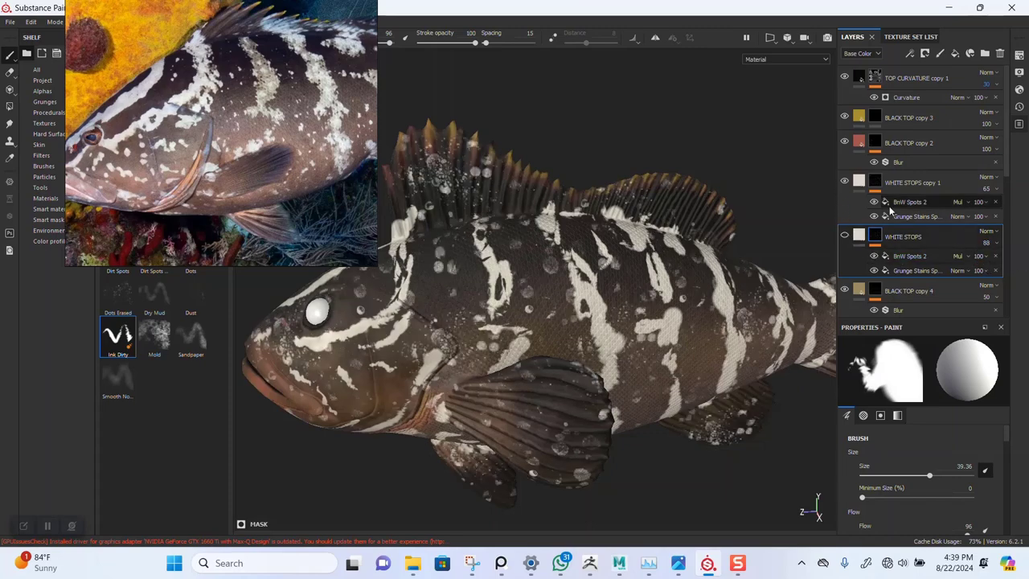
pyautogui.click(894, 217)
pyautogui.scroll(-1, 925, 417)
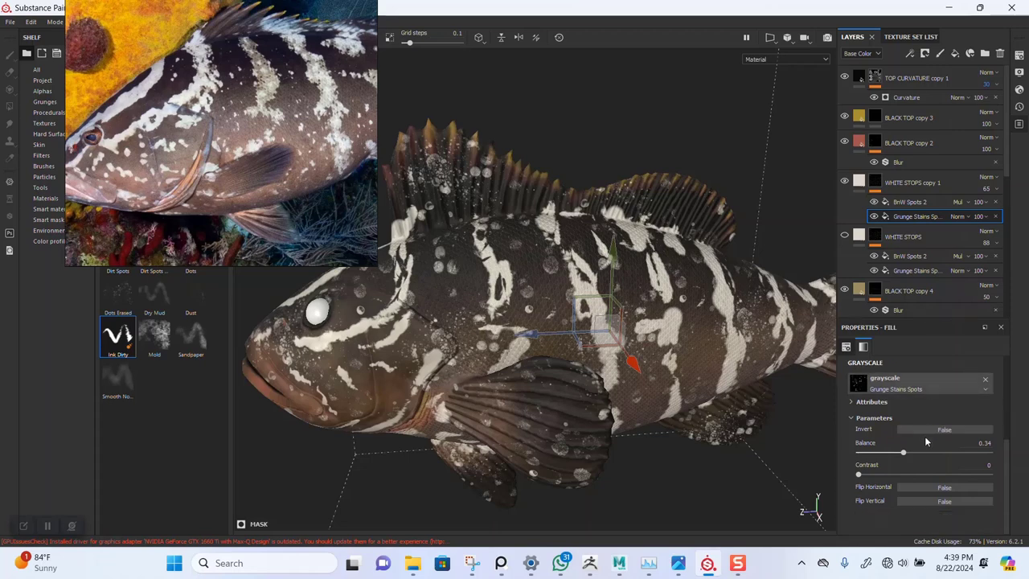
pyautogui.click(917, 386)
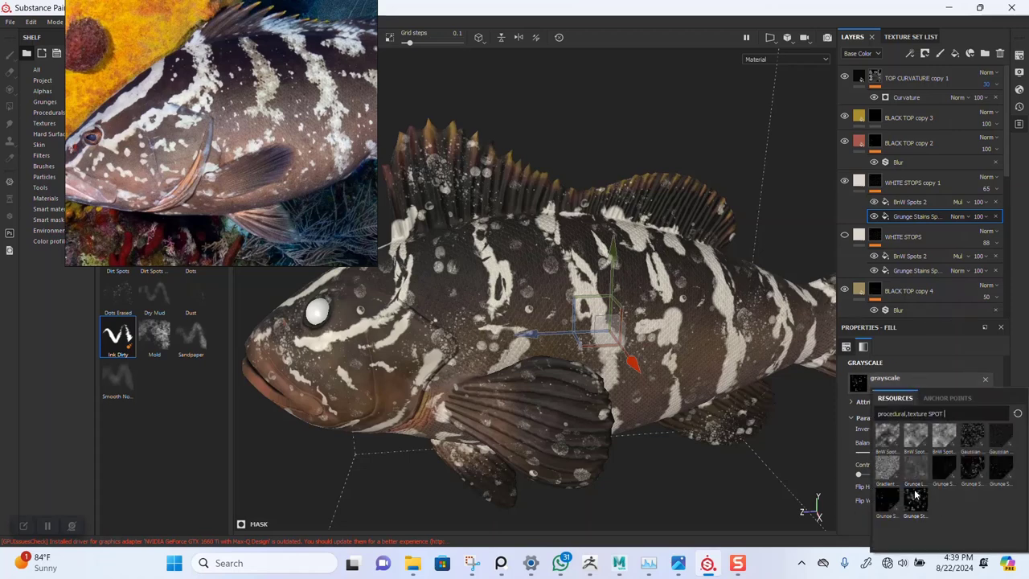
pyautogui.moveTo(884, 503)
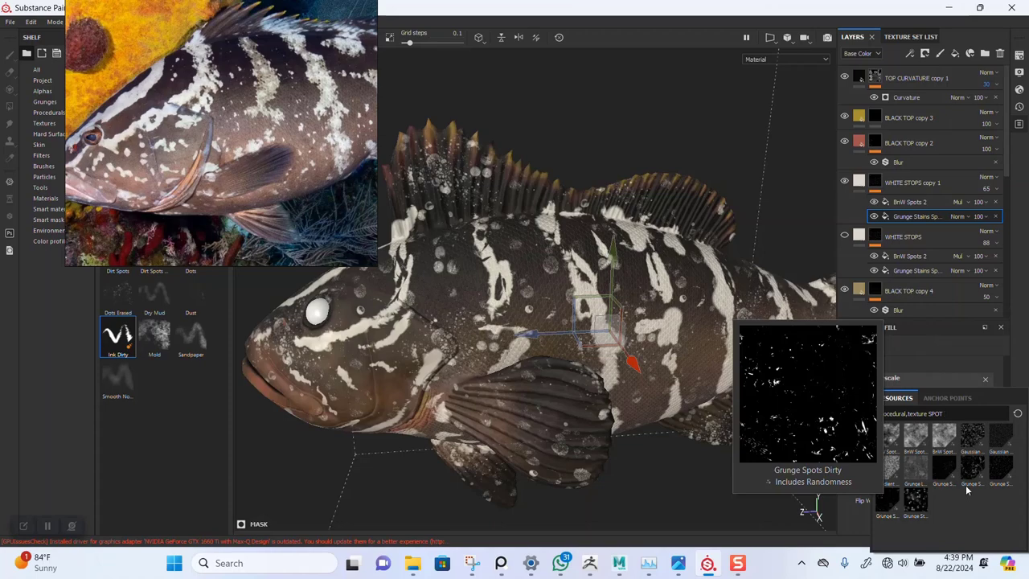
pyautogui.moveTo(949, 475)
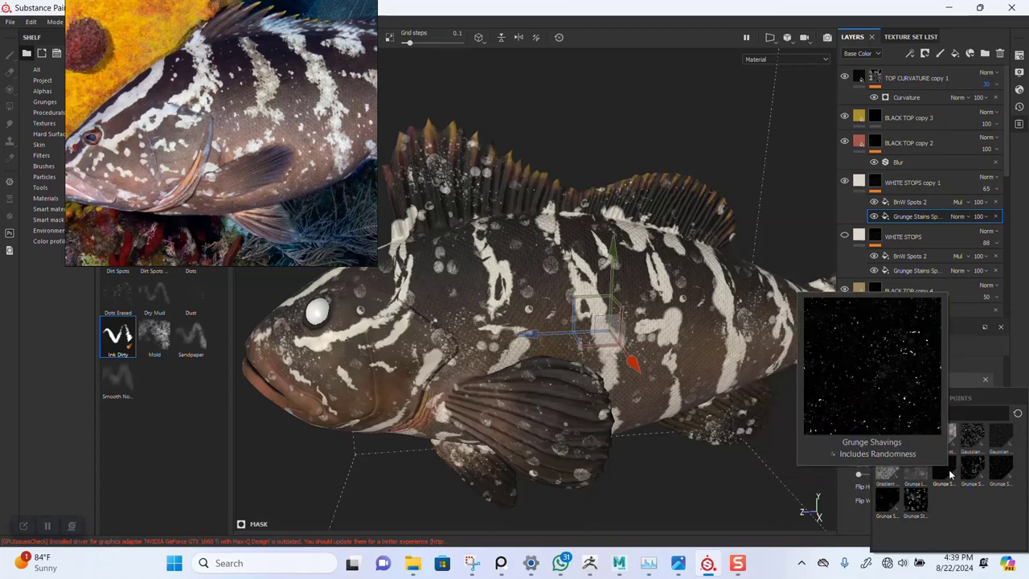
pyautogui.moveTo(997, 476)
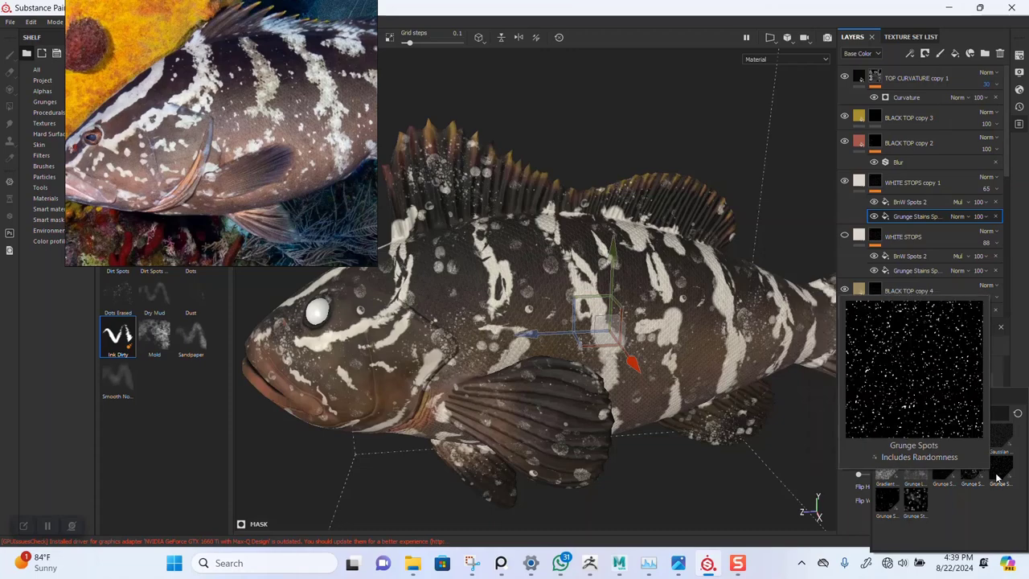
pyautogui.click(997, 476)
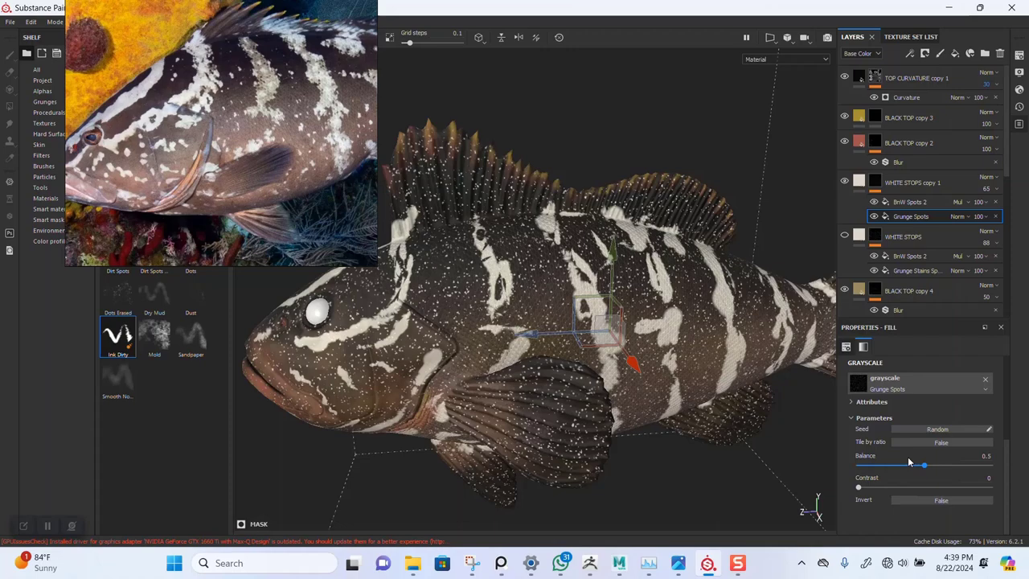
# - Try a UV scale of 0.67 on the Grunge Spots fill and compare the spots with the reference photo
pyautogui.scroll(2, 905, 433)
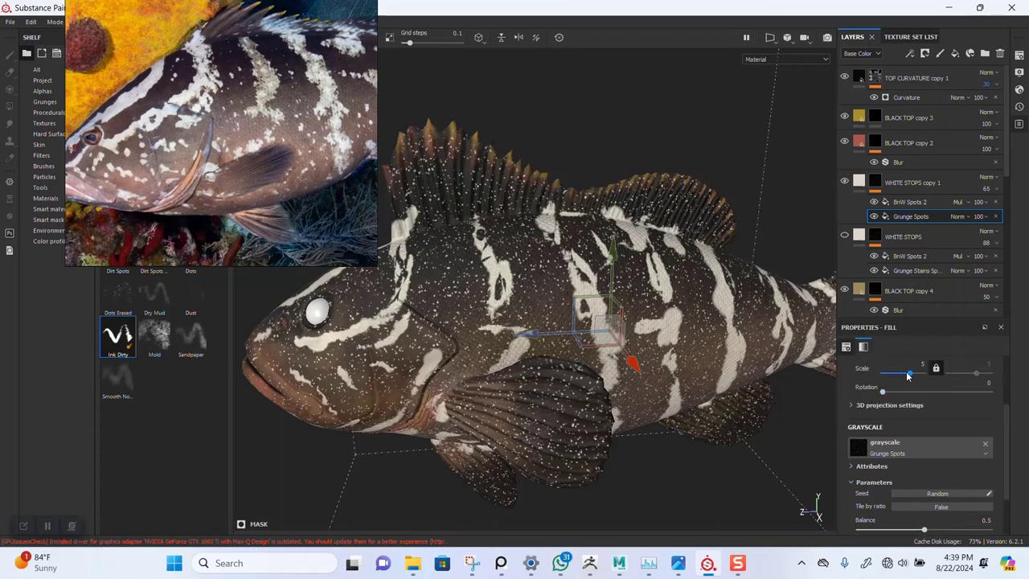
pyautogui.moveTo(909, 375); pyautogui.dragTo(908, 375)
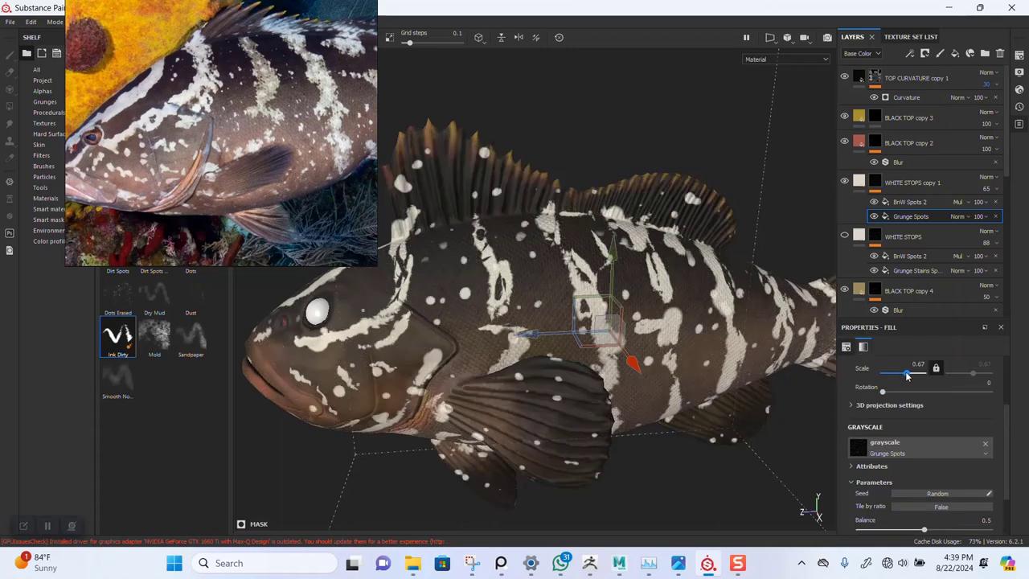
pyautogui.keyDown('alt'); pyautogui.moveTo(632, 362); pyautogui.dragTo(519, 322); pyautogui.keyUp('alt')
pyautogui.keyDown('alt'); pyautogui.moveTo(519, 322); pyautogui.dragTo(627, 450, button='right'); pyautogui.keyUp('alt')
pyautogui.keyDown('alt'); pyautogui.moveTo(627, 451); pyautogui.dragTo(606, 362, button='middle'); pyautogui.keyUp('alt')
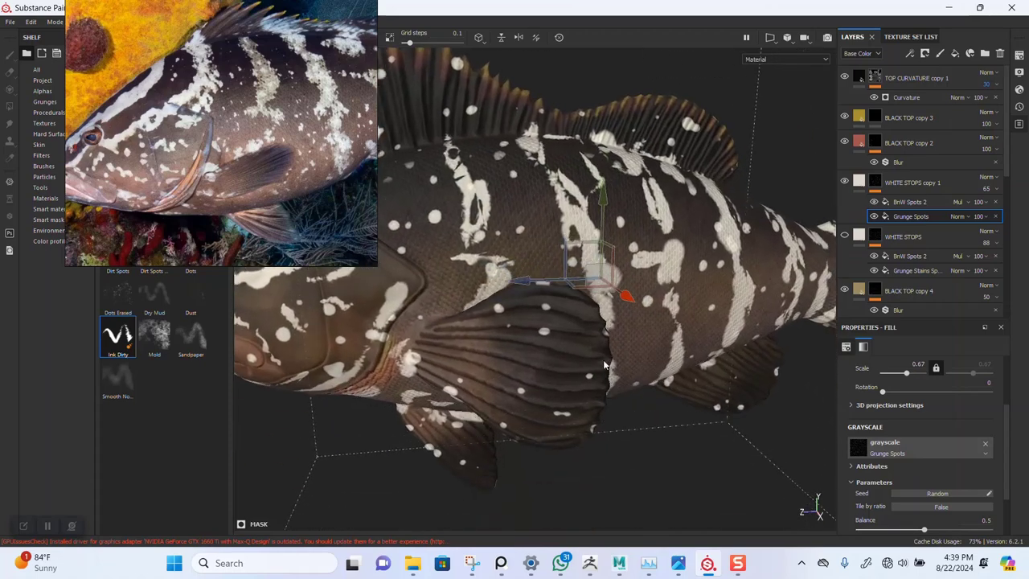
pyautogui.keyDown('alt'); pyautogui.moveTo(606, 363); pyautogui.dragTo(568, 335); pyautogui.keyUp('alt')
pyautogui.keyDown('alt'); pyautogui.moveTo(569, 335); pyautogui.dragTo(514, 322, button='right'); pyautogui.keyUp('alt')
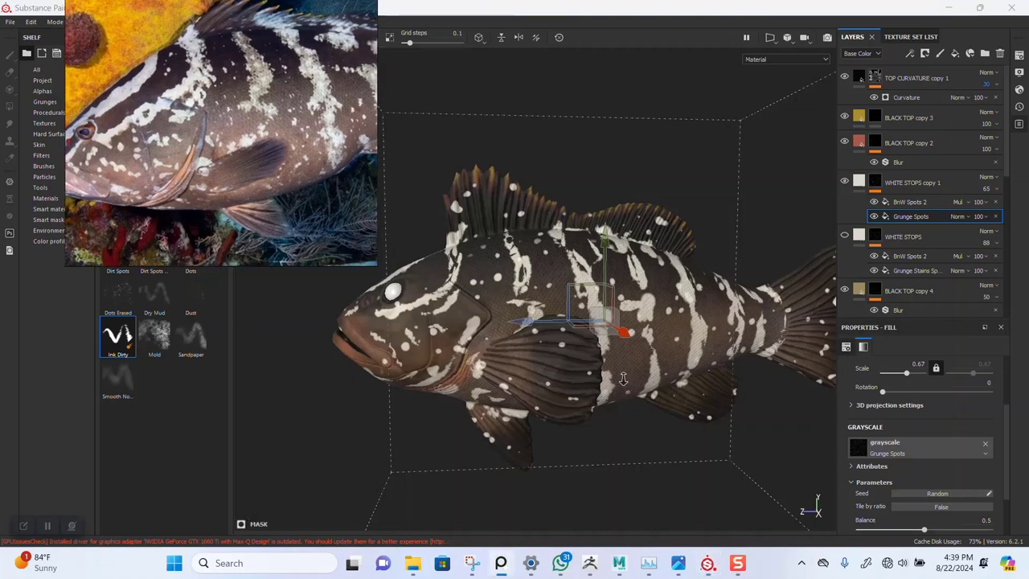
pyautogui.keyDown('alt'); pyautogui.moveTo(494, 291); pyautogui.dragTo(617, 312); pyautogui.keyUp('alt')
pyautogui.keyDown('alt'); pyautogui.moveTo(617, 312); pyautogui.dragTo(530, 304, button='middle'); pyautogui.keyUp('alt')
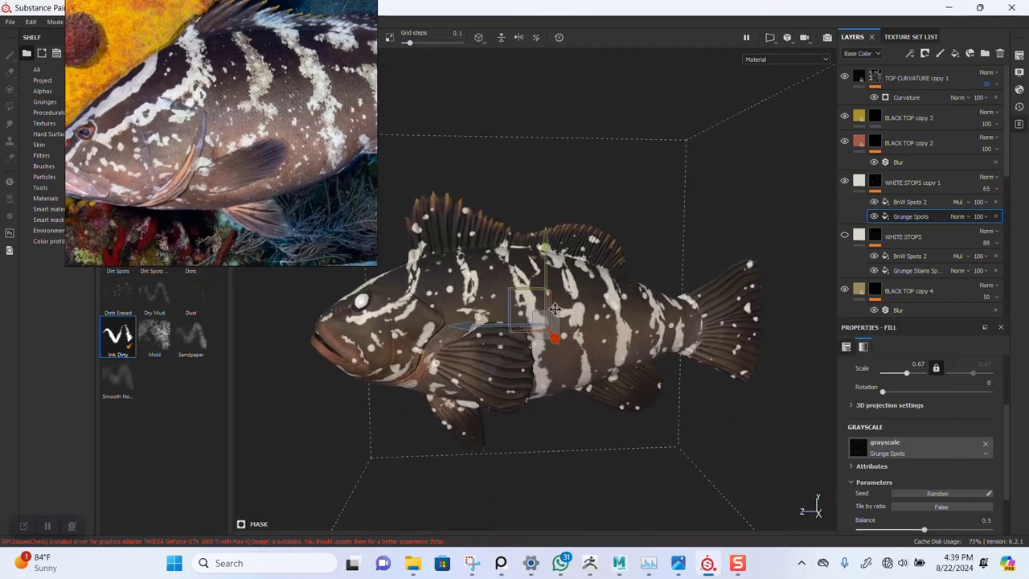
pyautogui.scroll(3, 675, 332)
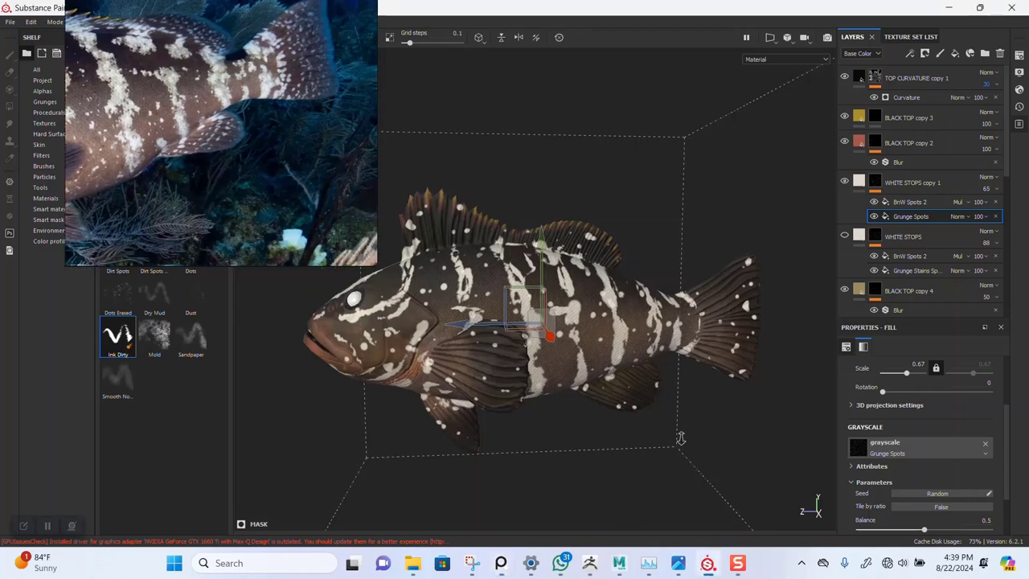
# - Set the Grunge Spots fill's UV scale to 1 and check the whole fish
pyautogui.scroll(1, 906, 402)
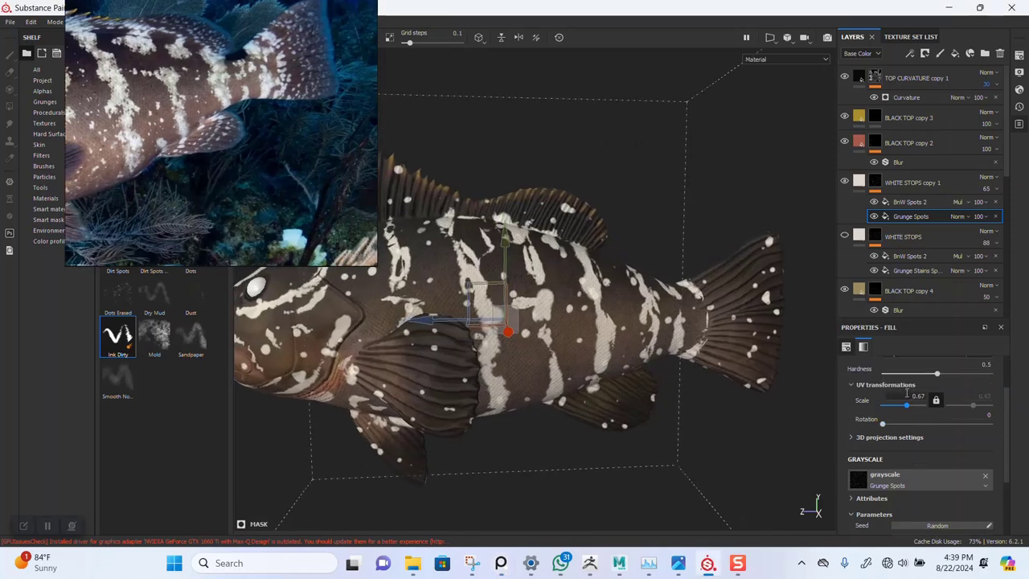
pyautogui.click(919, 396)
pyautogui.press('Return')
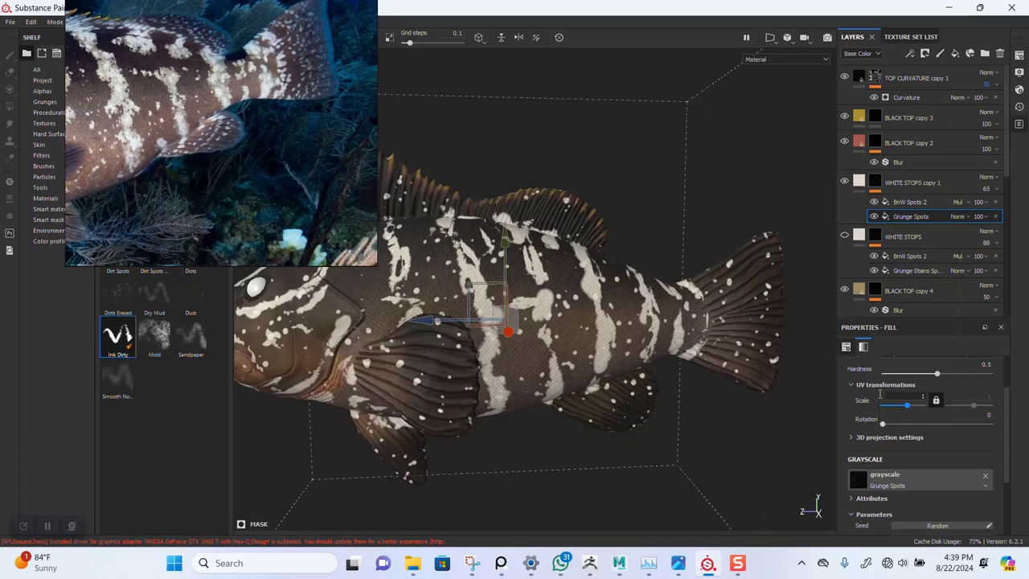
pyautogui.keyDown('alt'); pyautogui.moveTo(590, 355); pyautogui.dragTo(671, 365, button='middle'); pyautogui.keyUp('alt')
pyautogui.scroll(-1, 650, 377)
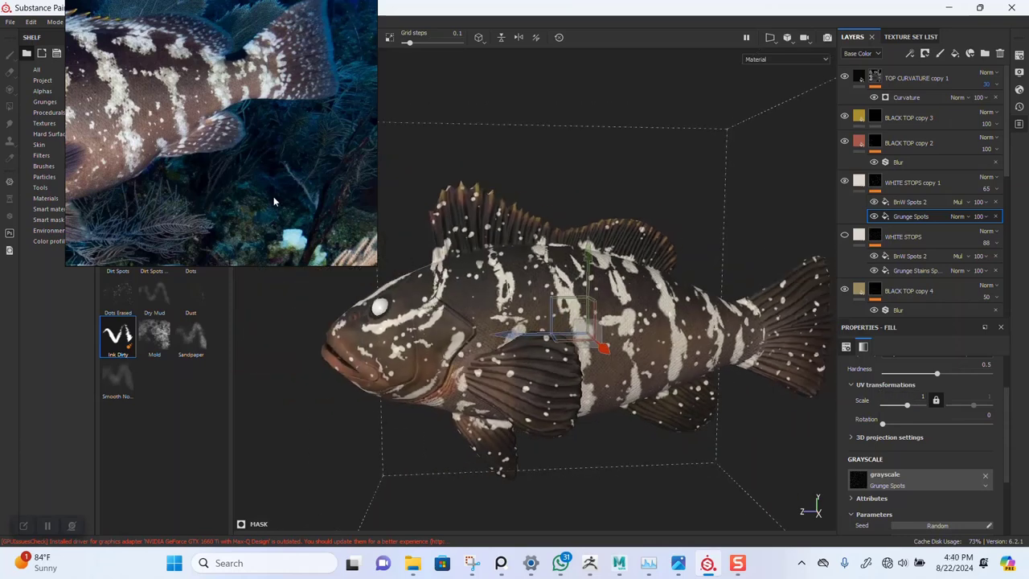
# - Move the reference photo beside the fish model and reframe it on the striped body to compare the spots
pyautogui.moveTo(183, 158); pyautogui.dragTo(408, 182, button='right')
pyautogui.moveTo(354, 186); pyautogui.dragTo(444, 184, button='middle')
pyautogui.moveTo(444, 184); pyautogui.dragTo(404, 179, button='right')
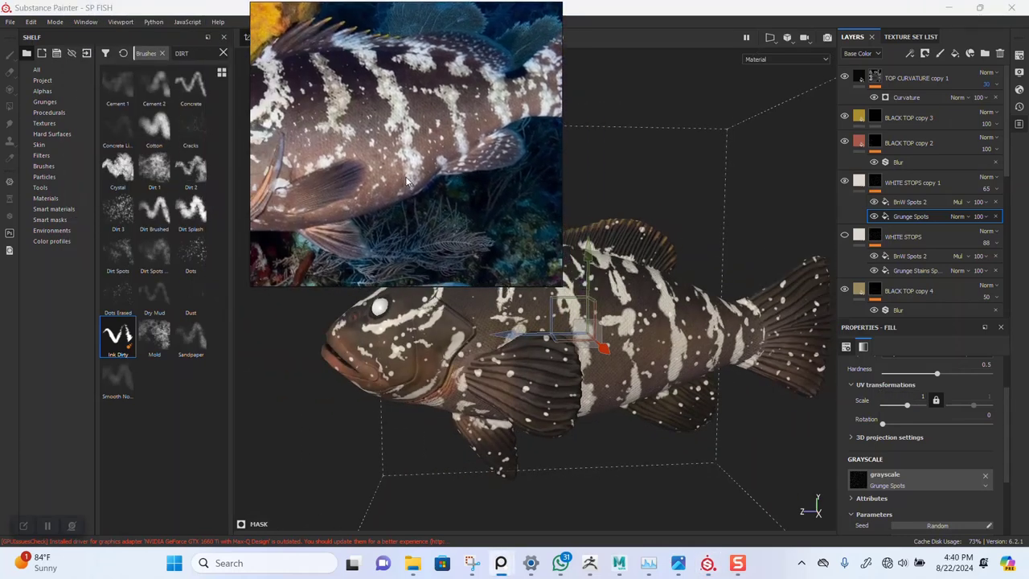
# - Compare the Grunge Spots pattern on the fish with the reference photo, and review the mask fills of WHITE STOPS copy 1
pyautogui.moveTo(404, 179); pyautogui.dragTo(389, 169, button='middle')
pyautogui.moveTo(458, 210); pyautogui.dragTo(391, 202, button='right')
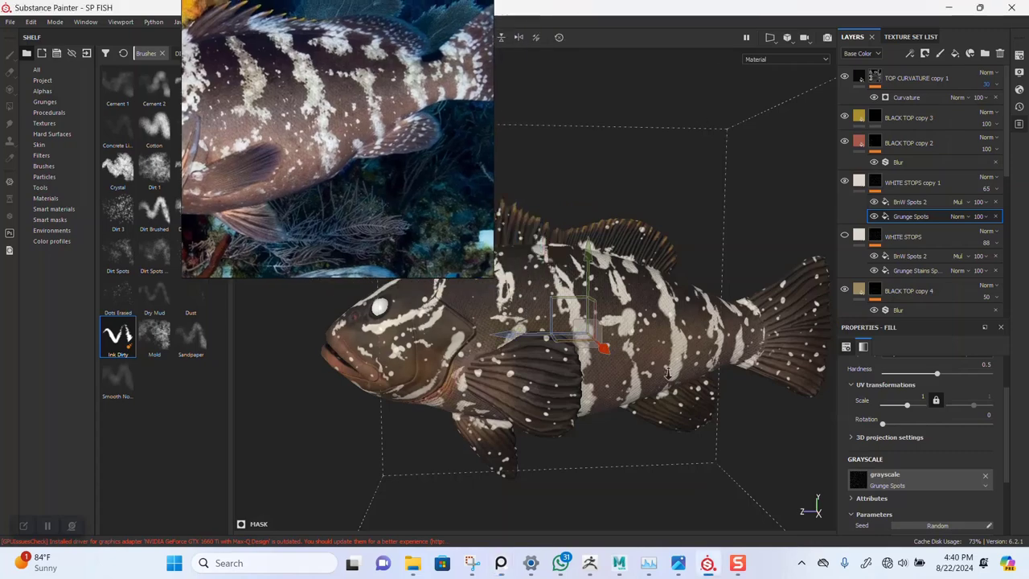
pyautogui.keyDown('alt'); pyautogui.moveTo(591, 309); pyautogui.dragTo(576, 333); pyautogui.keyUp('alt')
pyautogui.keyDown('alt'); pyautogui.moveTo(582, 333); pyautogui.dragTo(575, 319, button='right'); pyautogui.keyUp('alt')
pyautogui.keyDown('alt'); pyautogui.moveTo(576, 317); pyautogui.dragTo(603, 306); pyautogui.keyUp('alt')
pyautogui.scroll(-3, 915, 461)
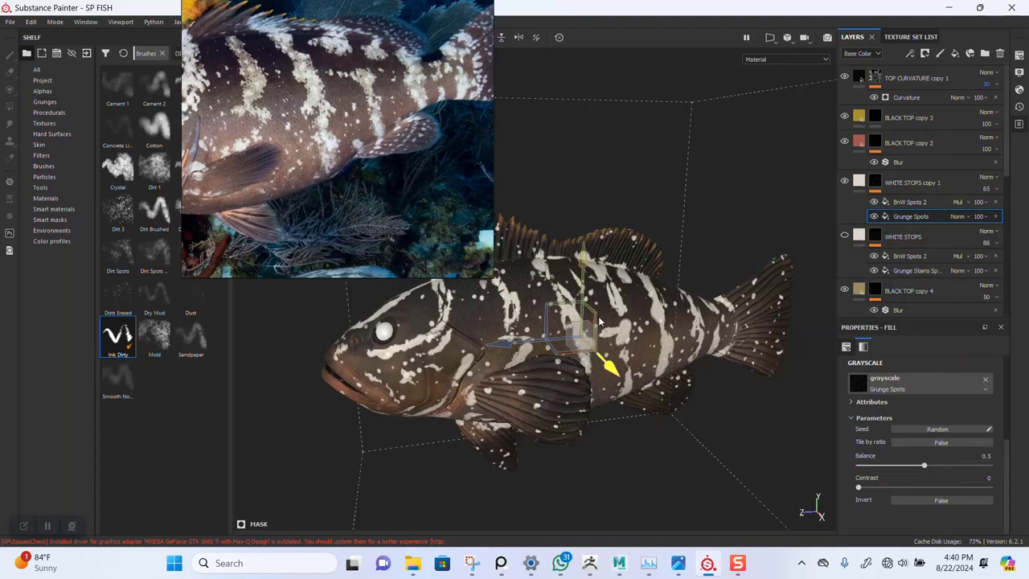
pyautogui.scroll(3, 607, 360)
pyautogui.click(905, 202)
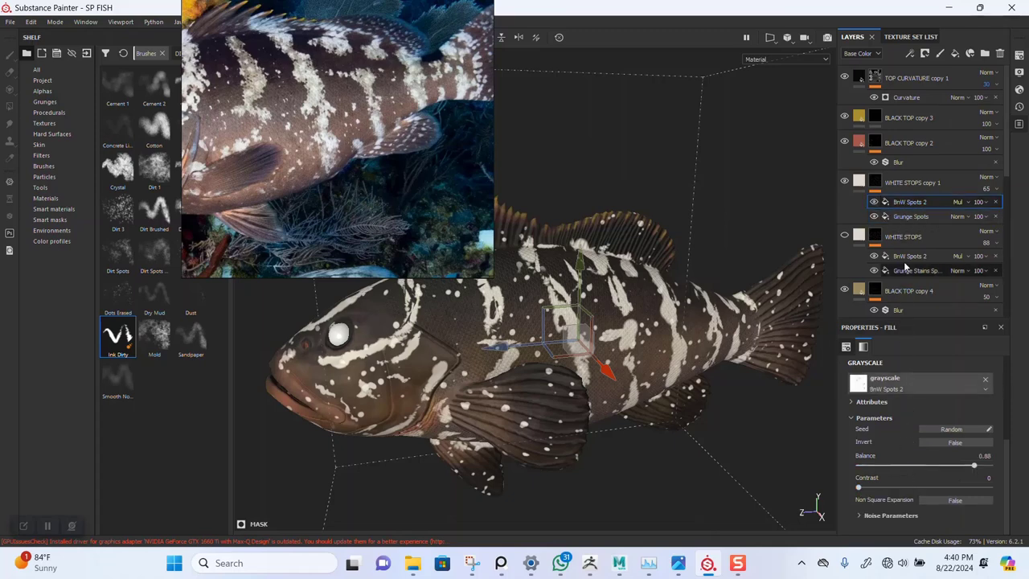
pyautogui.click(911, 217)
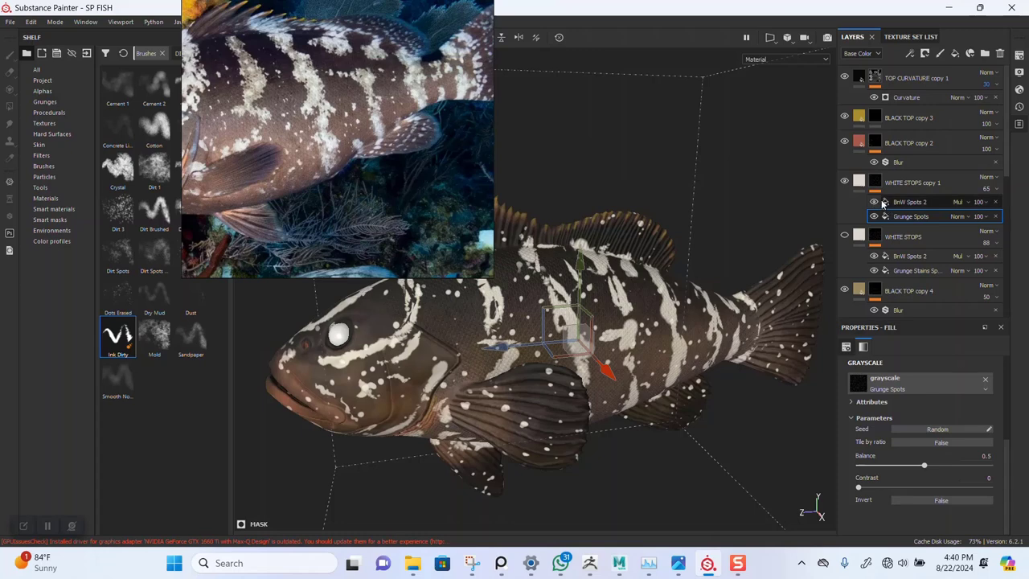
# - Add a Warp filter to the mask of WHITE STOPS copy 1 and remove that mask's BnW Spots 2 fill
pyautogui.click(874, 182)
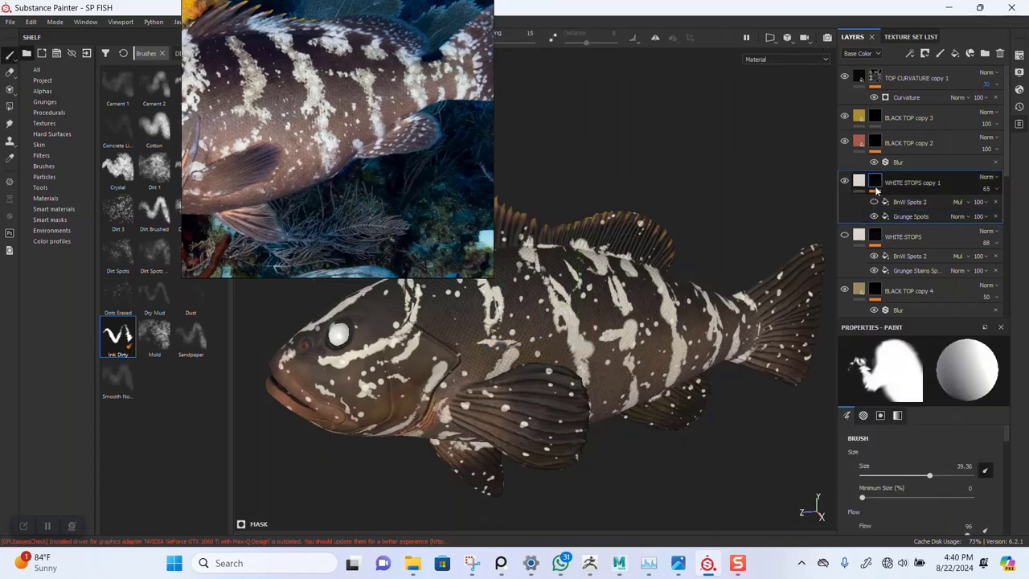
pyautogui.rightClick(874, 183)
pyautogui.click(917, 474)
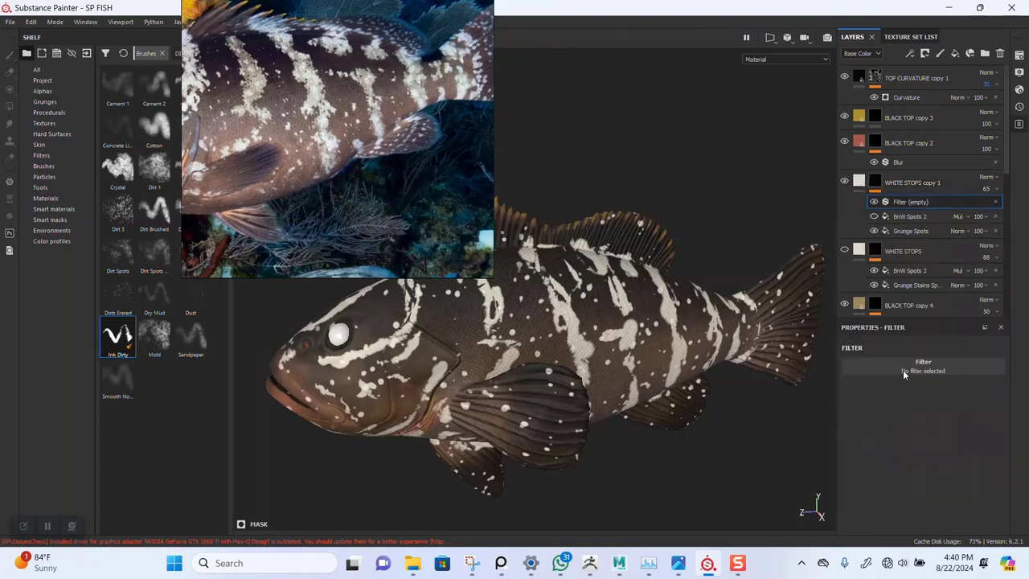
pyautogui.click(915, 368)
pyautogui.write('WAR')
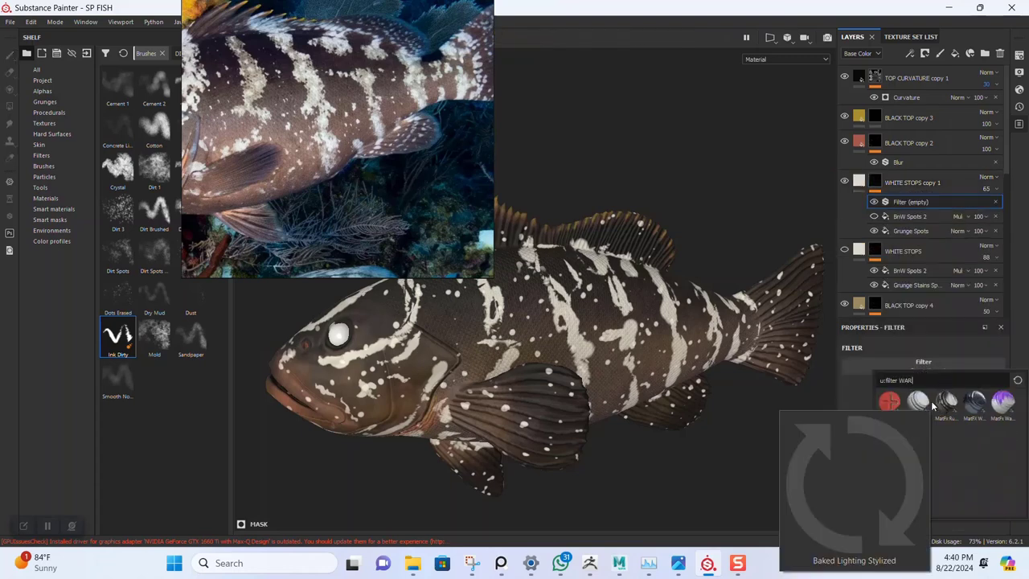
pyautogui.click(925, 406)
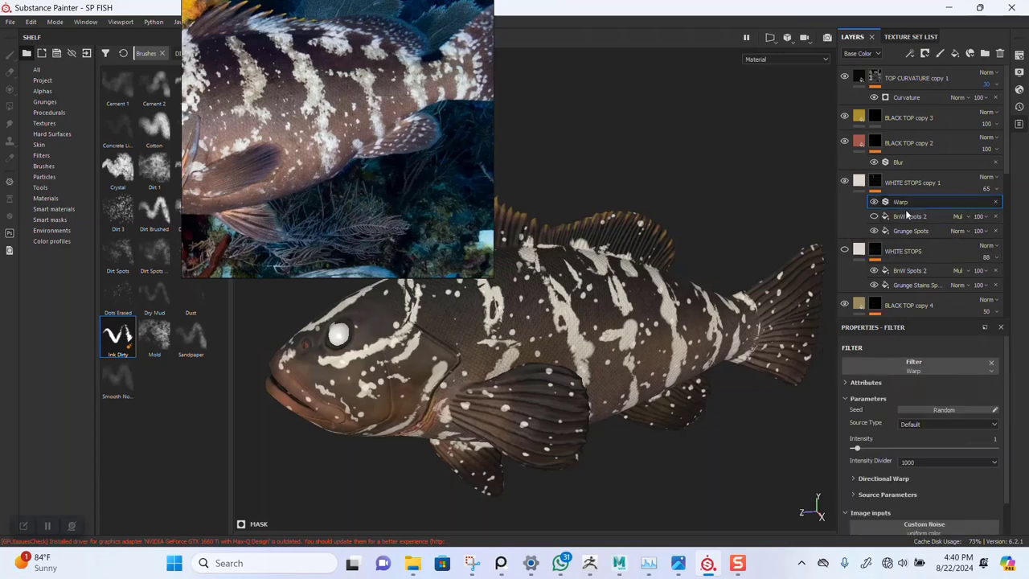
pyautogui.click(996, 217)
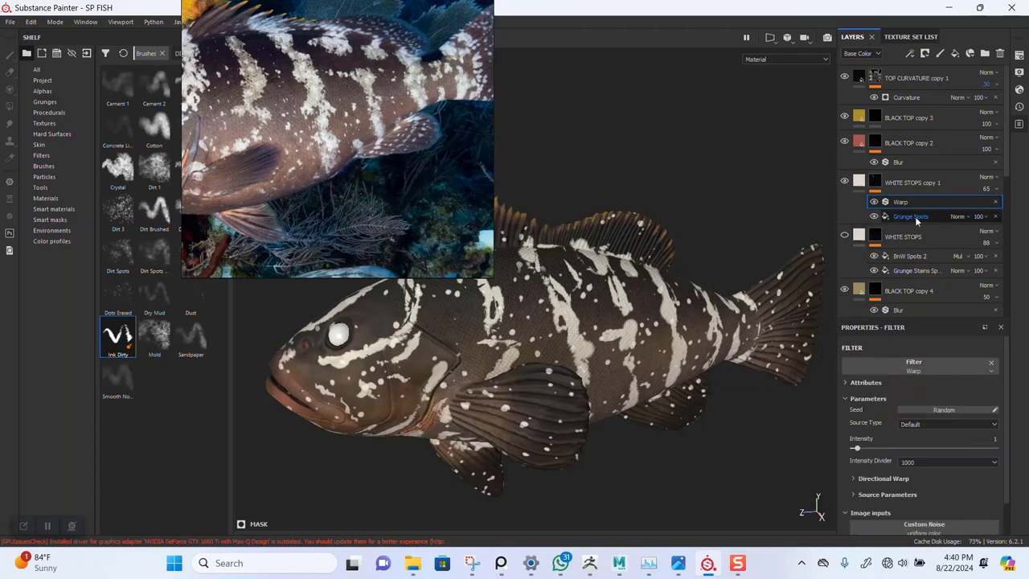
# - Set the Warp filter's intensity to 6.38 and compare the distorted spots with the reference photo, up close and on the whole fish
pyautogui.click(900, 202)
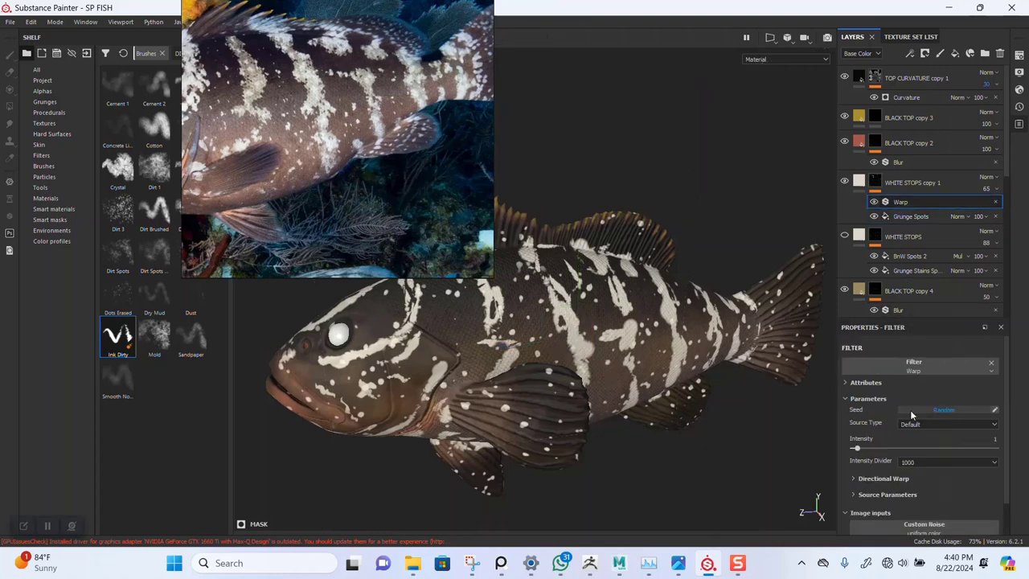
pyautogui.moveTo(877, 450)
pyautogui.mouseDown()
pyautogui.moveTo(896, 449)
pyautogui.moveTo(888, 446)
pyautogui.mouseUp()
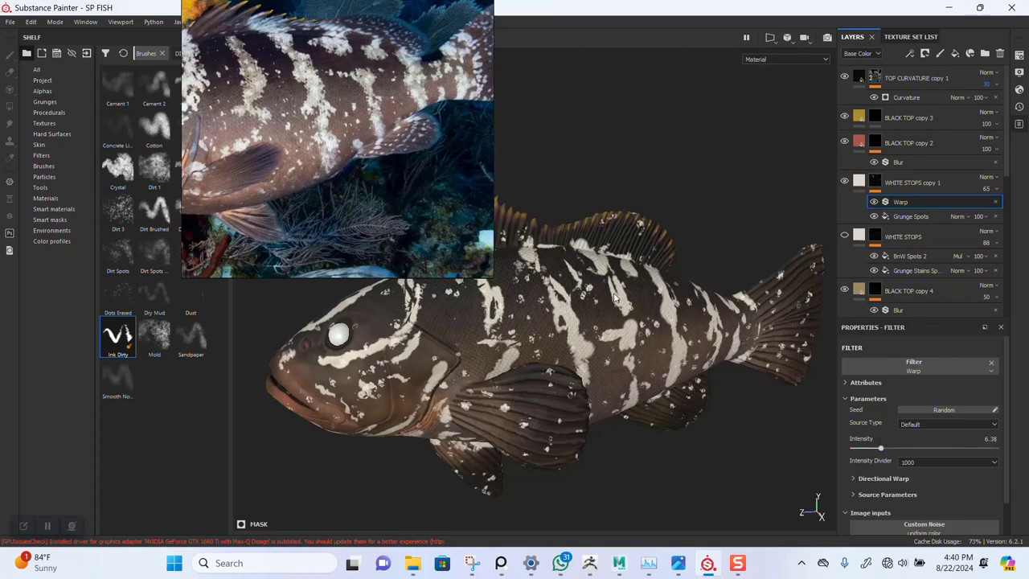
pyautogui.scroll(10, 615, 298)
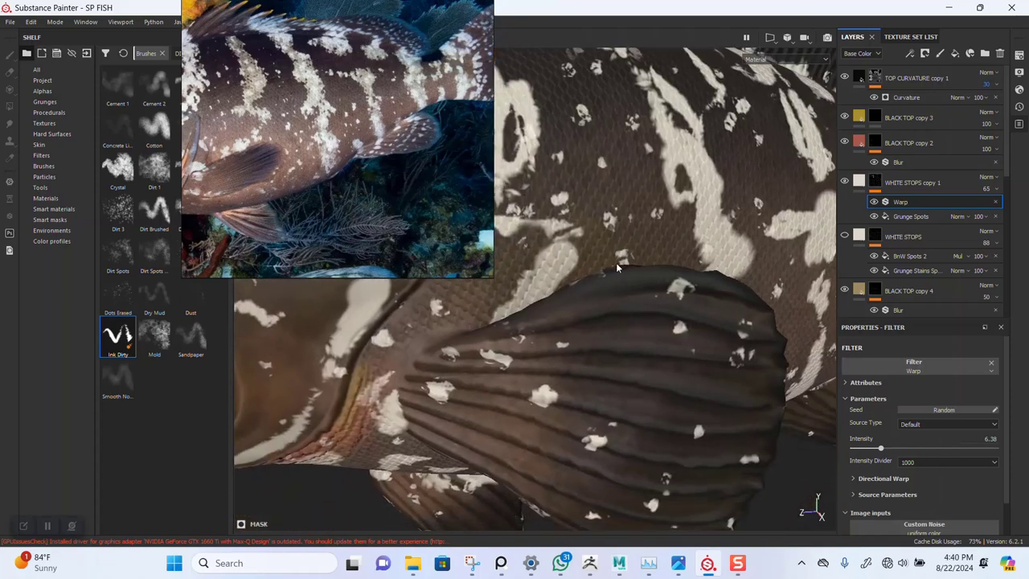
pyautogui.scroll(-8, 617, 267)
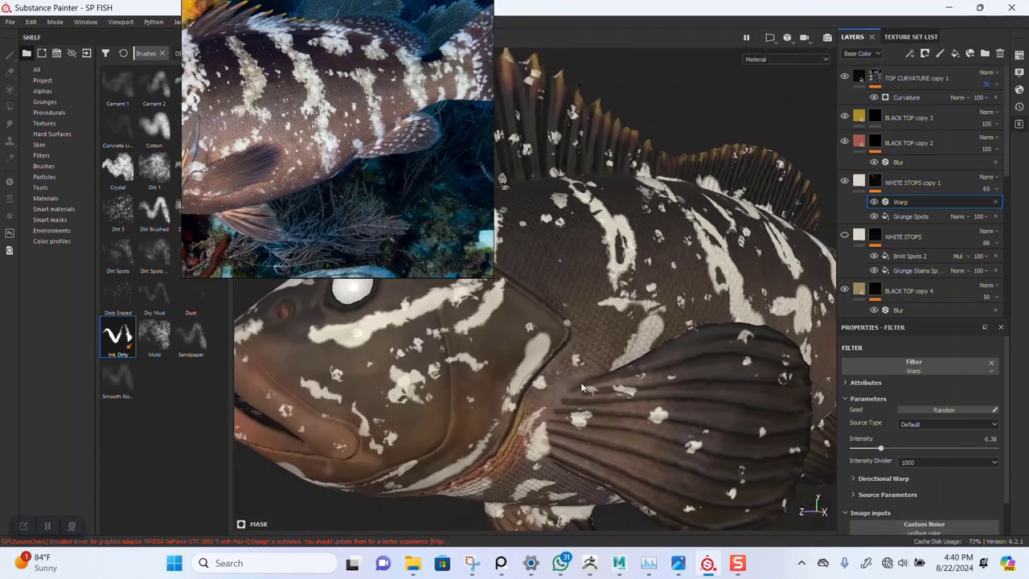
pyautogui.scroll(-8, 582, 388)
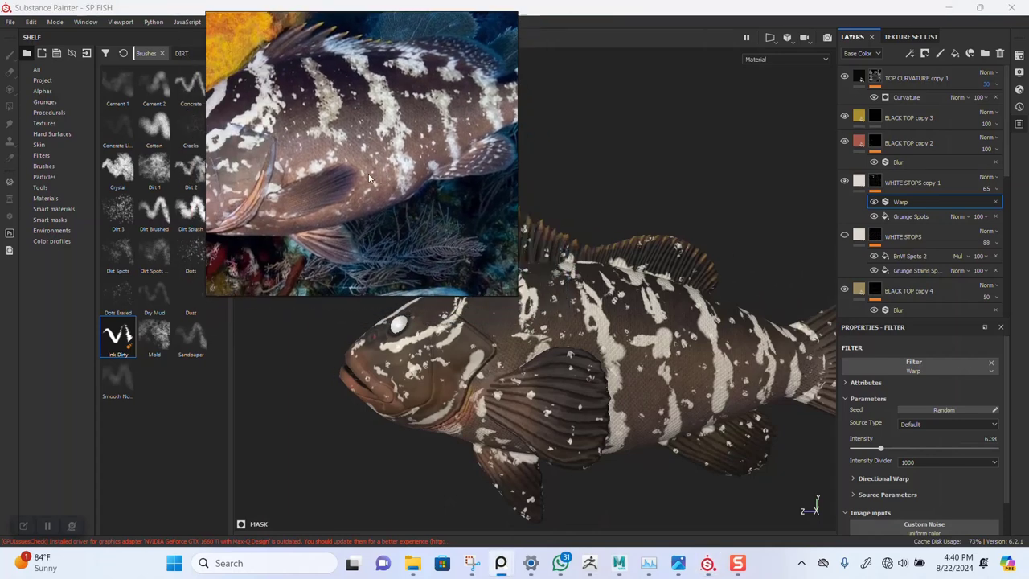
pyautogui.moveTo(369, 178); pyautogui.dragTo(307, 164, button='right')
pyautogui.keyDown('alt'); pyautogui.moveTo(660, 391); pyautogui.dragTo(643, 378, button='right'); pyautogui.keyUp('alt')
pyautogui.keyDown('alt'); pyautogui.moveTo(643, 378); pyautogui.dragTo(631, 384); pyautogui.keyUp('alt')
pyautogui.keyDown('alt'); pyautogui.moveTo(631, 378); pyautogui.dragTo(650, 386, button='right'); pyautogui.keyUp('alt')
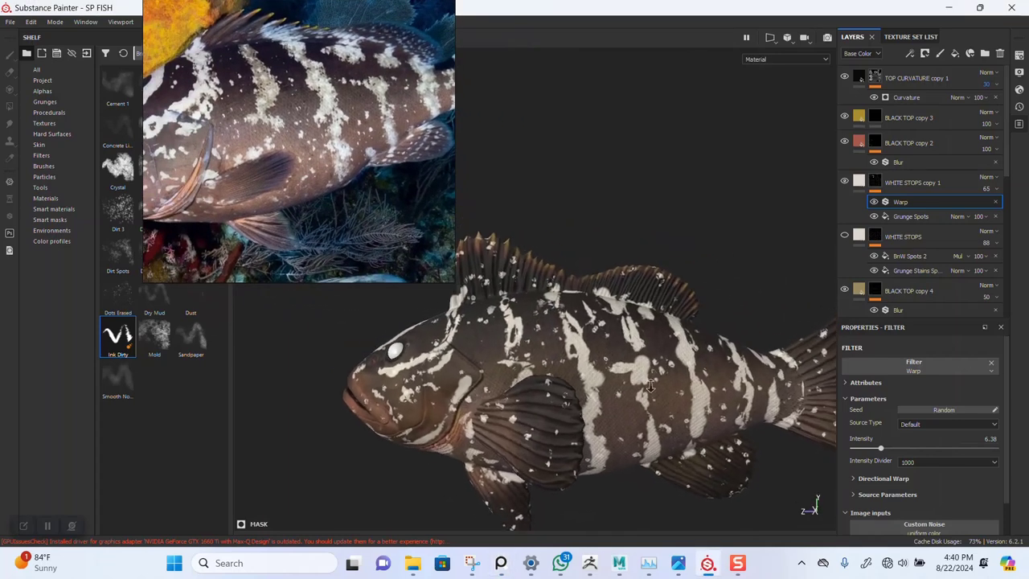
pyautogui.keyDown('alt'); pyautogui.moveTo(651, 387); pyautogui.dragTo(657, 378); pyautogui.keyUp('alt')
pyautogui.click(879, 189)
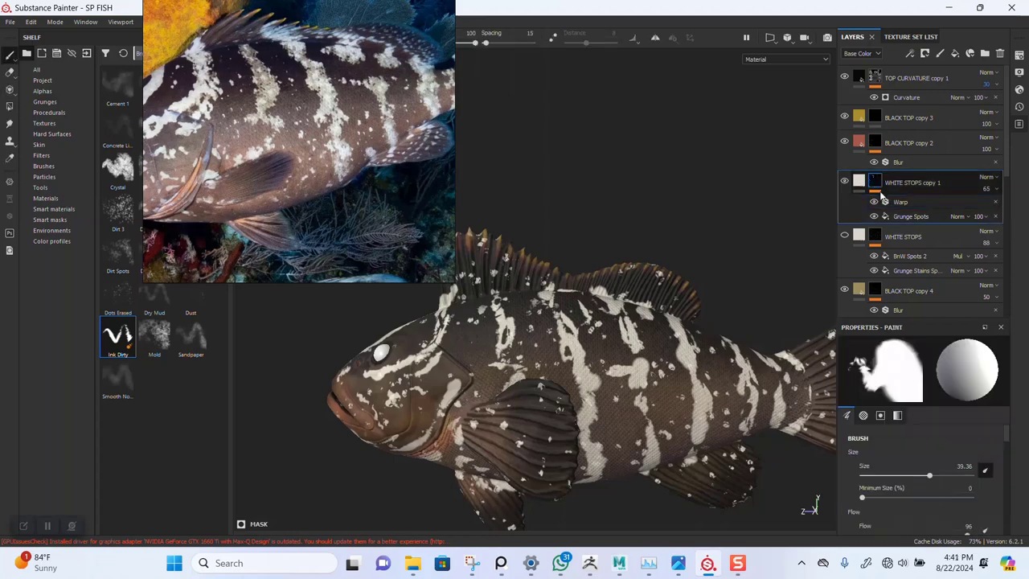
pyautogui.rightClick(887, 196)
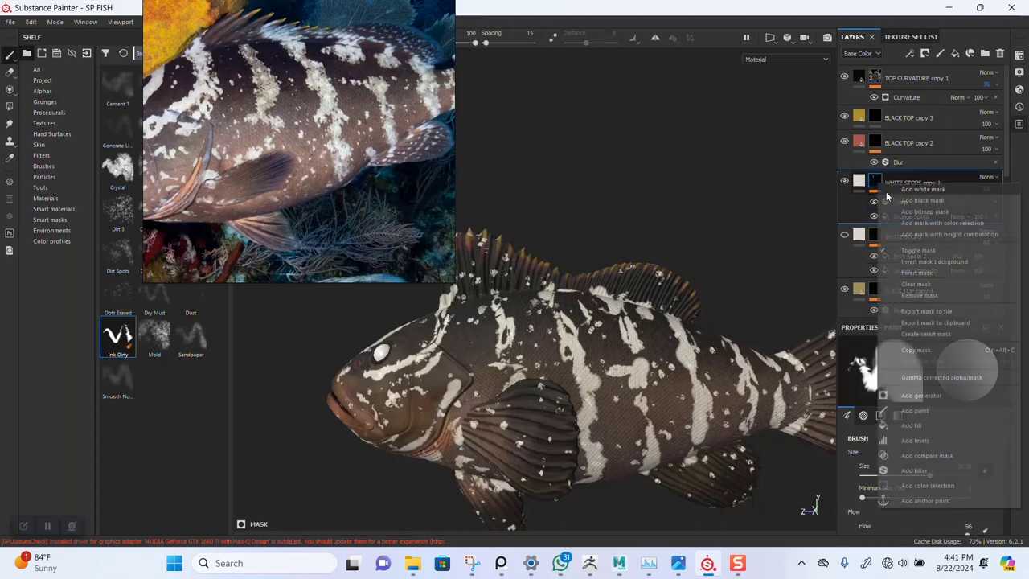
pyautogui.click(914, 470)
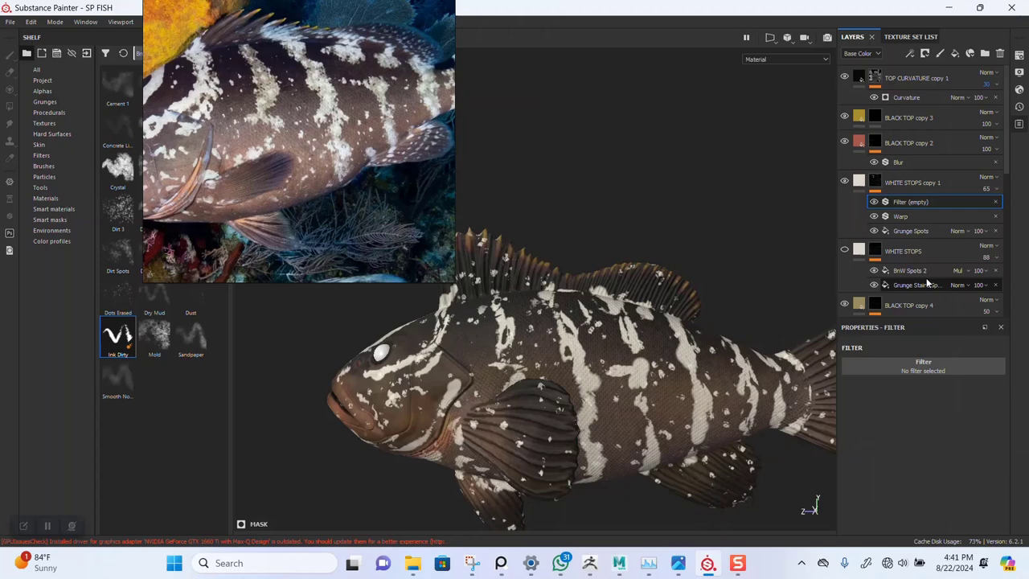
pyautogui.click(924, 372)
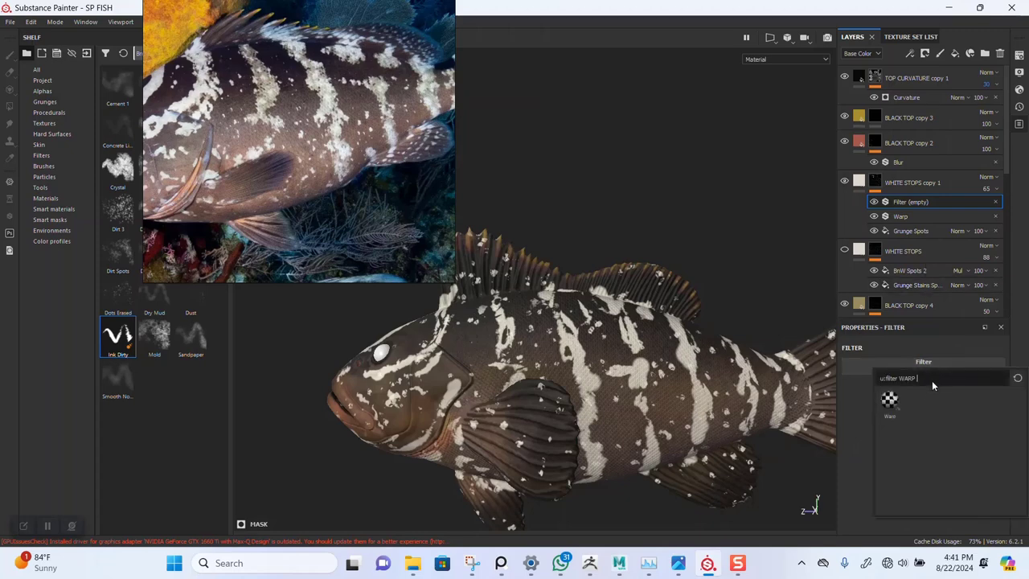
pyautogui.press('BackSpace')
pyautogui.press('BackSpace')
pyautogui.press('BackSpace')
pyautogui.press('BackSpace')
pyautogui.press('BackSpace')
pyautogui.press('BackSpace')
pyautogui.press('BackSpace')
pyautogui.press('BackSpace')
pyautogui.press('BackSpace')
pyautogui.press('BackSpace')
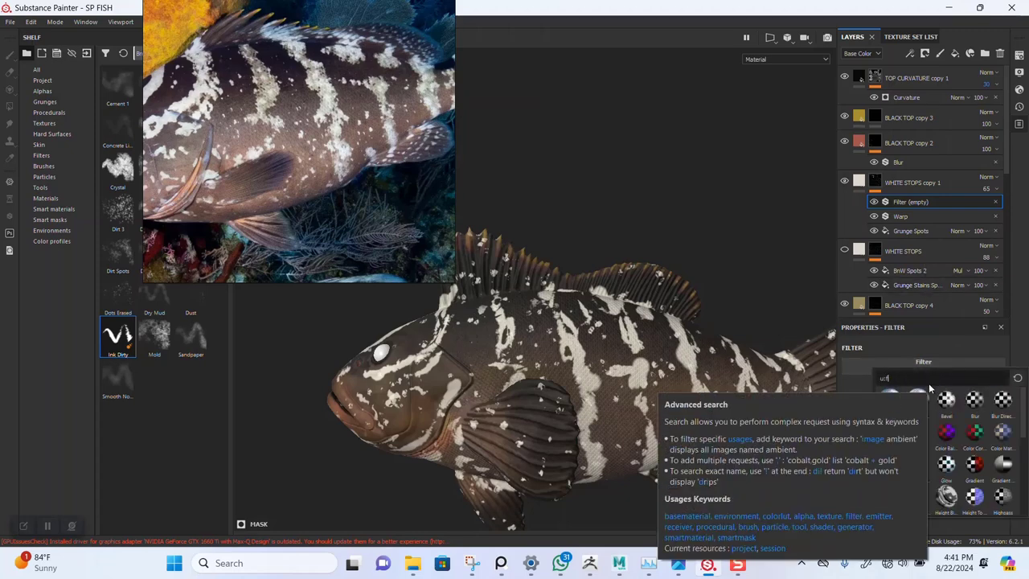
pyautogui.click(1027, 324)
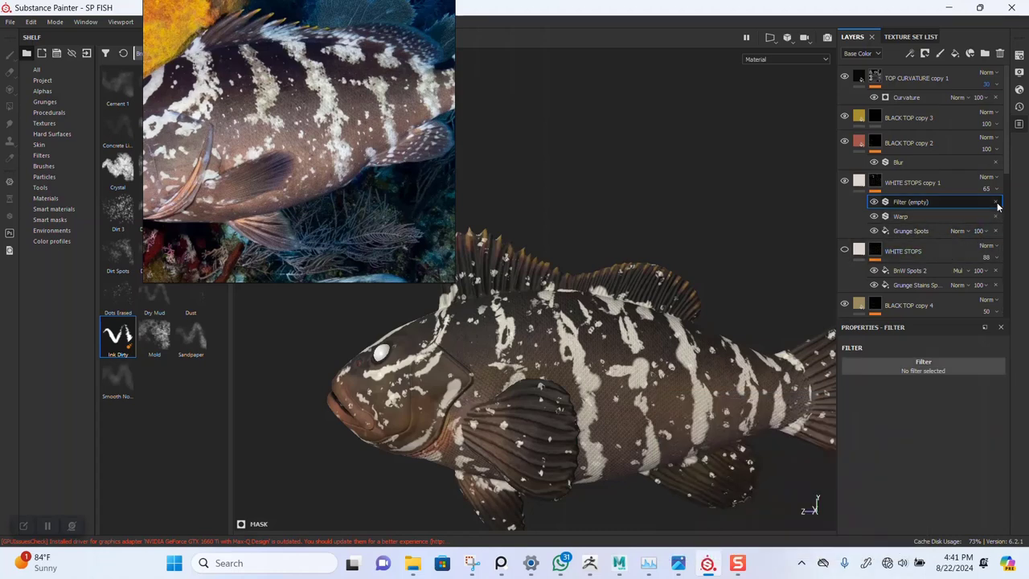
pyautogui.press('Delete')
# - Add a BnW Spots 3 fill to the mask of WHITE STOPS copy 1 and set its blending mode to Multiply
pyautogui.rightClick(876, 181)
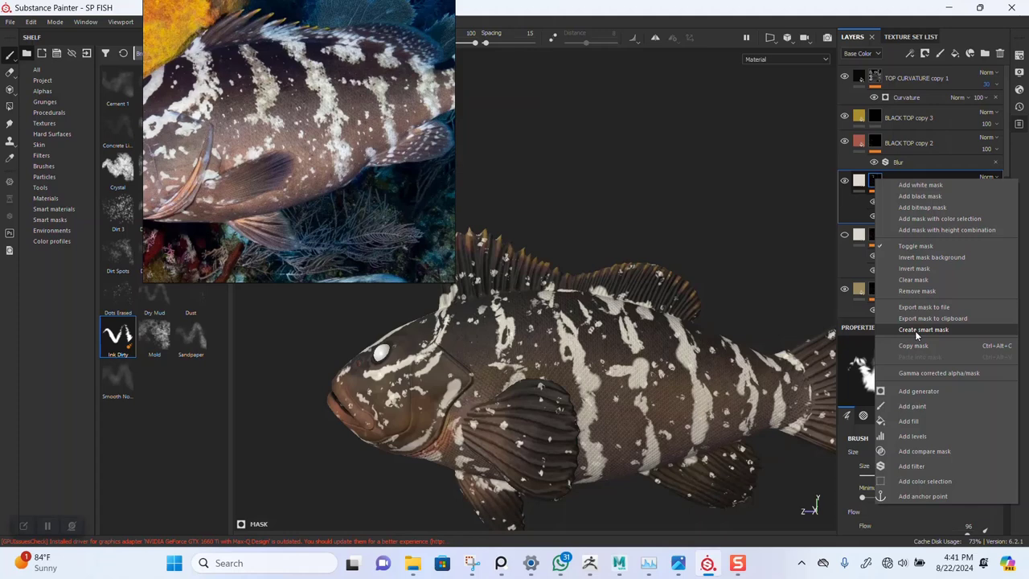
pyautogui.click(914, 421)
pyautogui.click(929, 392)
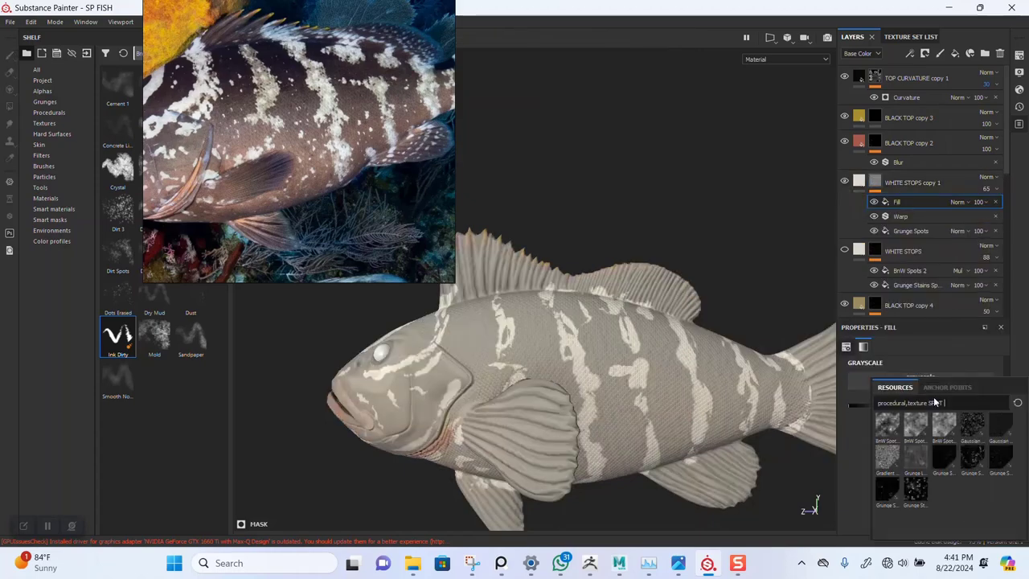
pyautogui.click(945, 426)
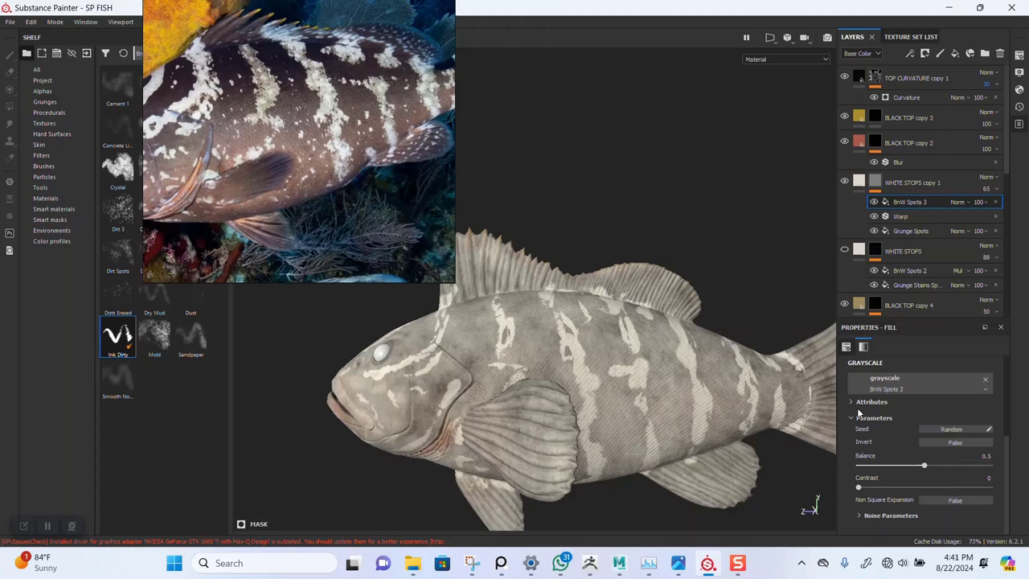
pyautogui.click(956, 202)
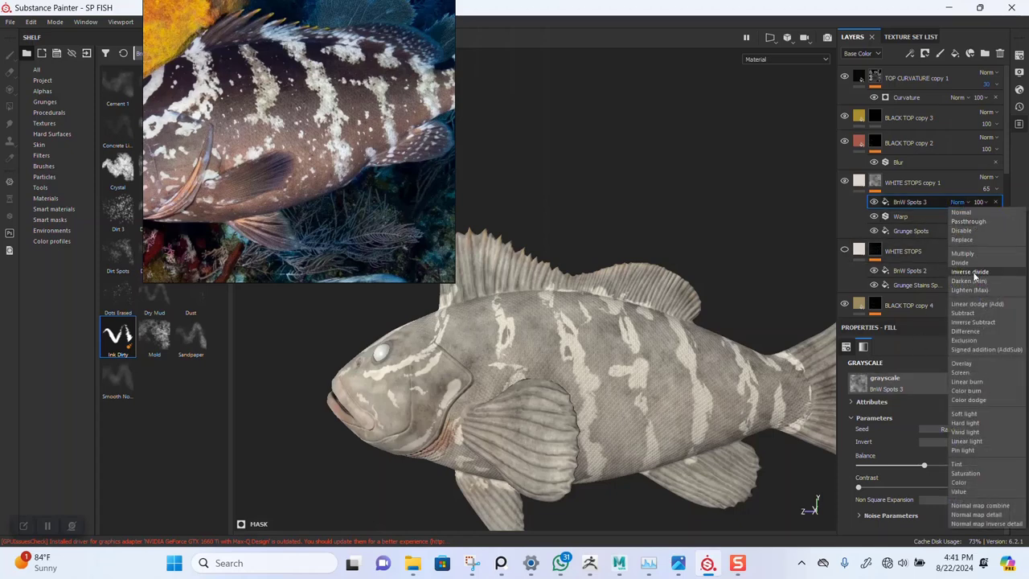
pyautogui.click(962, 253)
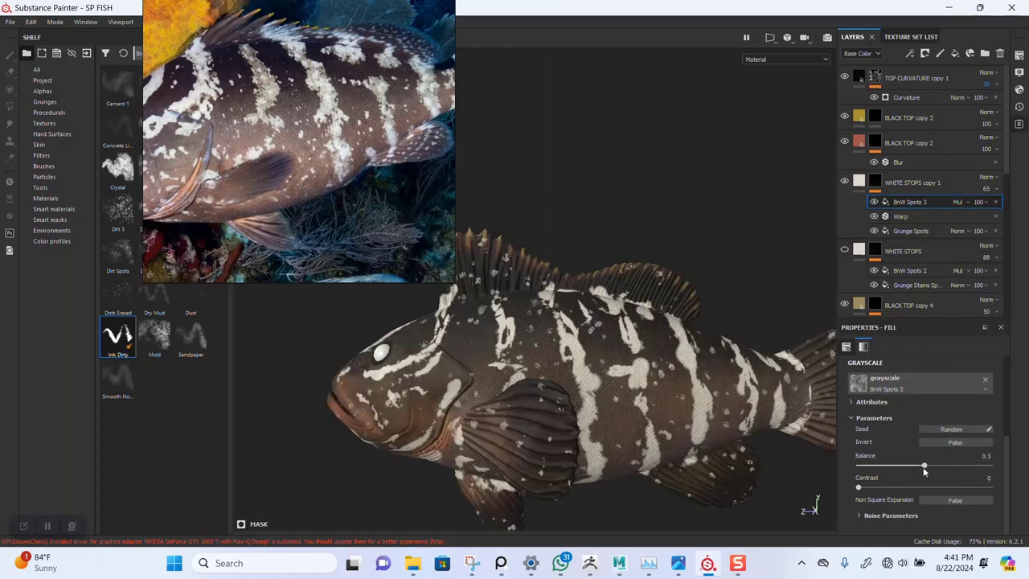
# - Set the BnW Spots 3 fill's balance to 0.66 and its projection to Tri-planar projection
pyautogui.moveTo(979, 468); pyautogui.dragTo(926, 467)
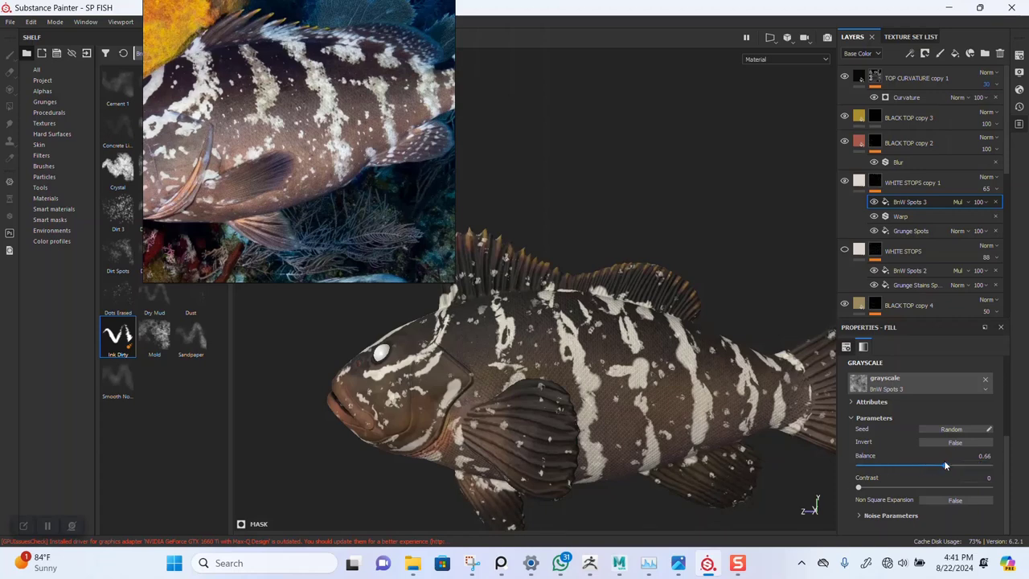
pyautogui.scroll(4, 924, 418)
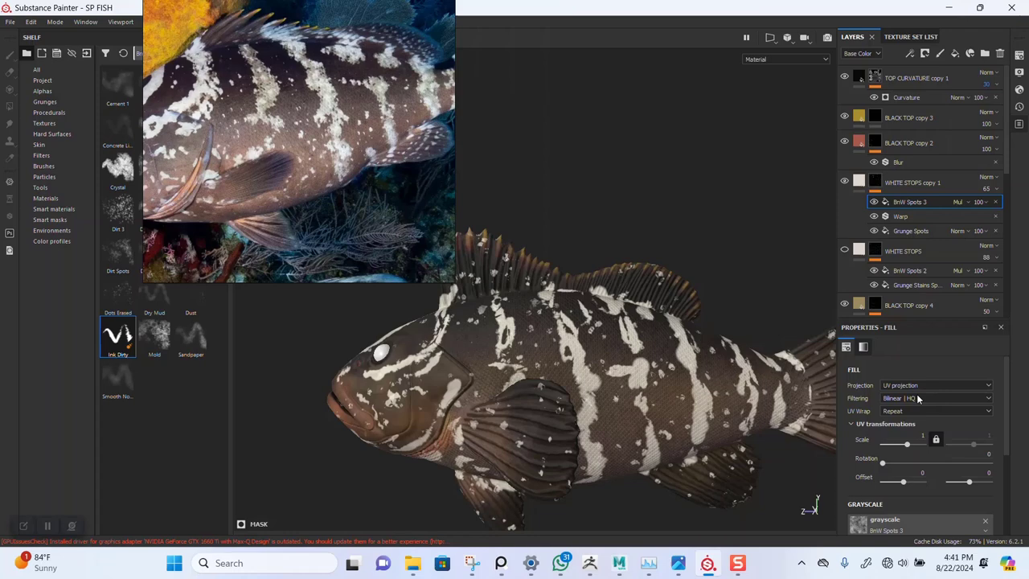
pyautogui.click(908, 386)
pyautogui.click(906, 412)
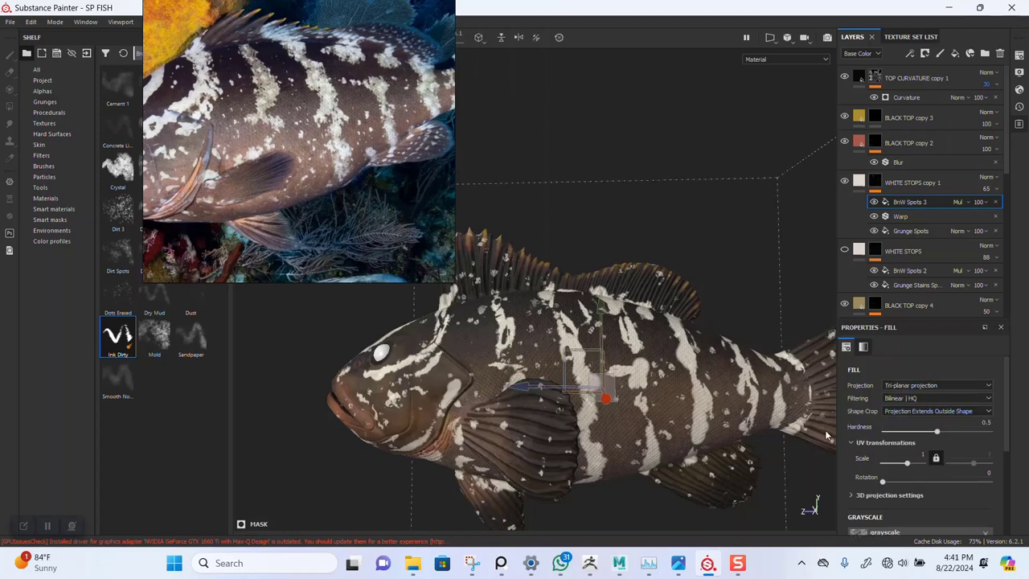
# - Try balance values of 1 and 0.39 on the BnW Spots 3 fill, settle on 0.65 and check the spots on the fish
pyautogui.scroll(-3, 903, 475)
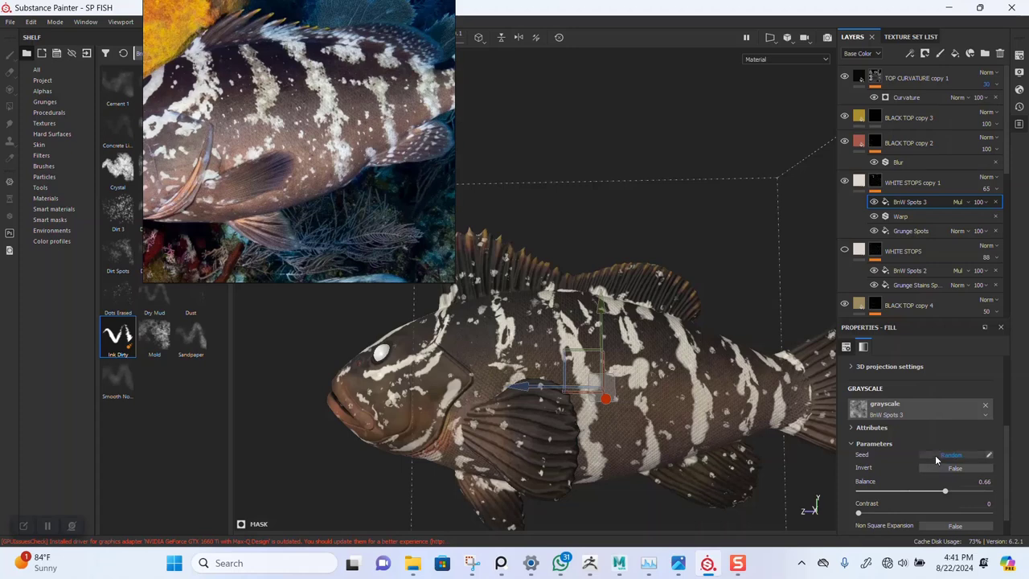
pyautogui.moveTo(945, 491); pyautogui.dragTo(993, 492)
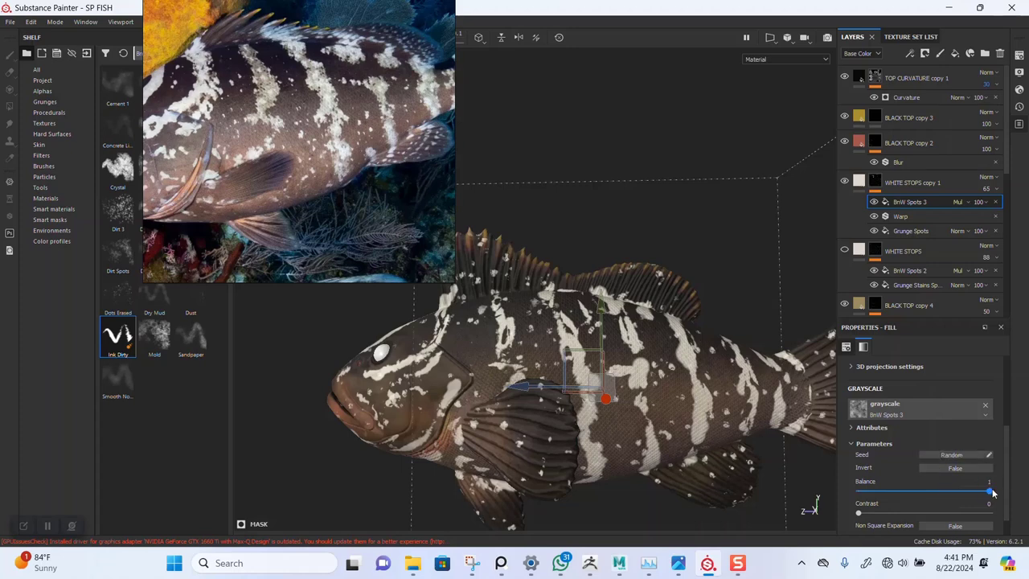
pyautogui.moveTo(931, 495)
pyautogui.mouseDown()
pyautogui.moveTo(894, 497)
pyautogui.moveTo(922, 499)
pyautogui.mouseUp()
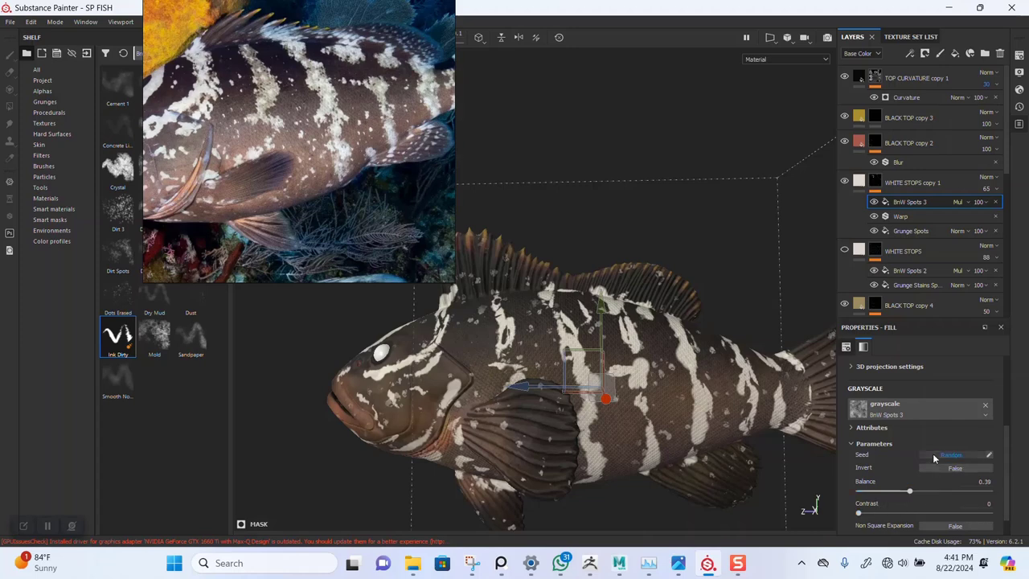
pyautogui.scroll(-1, 644, 389)
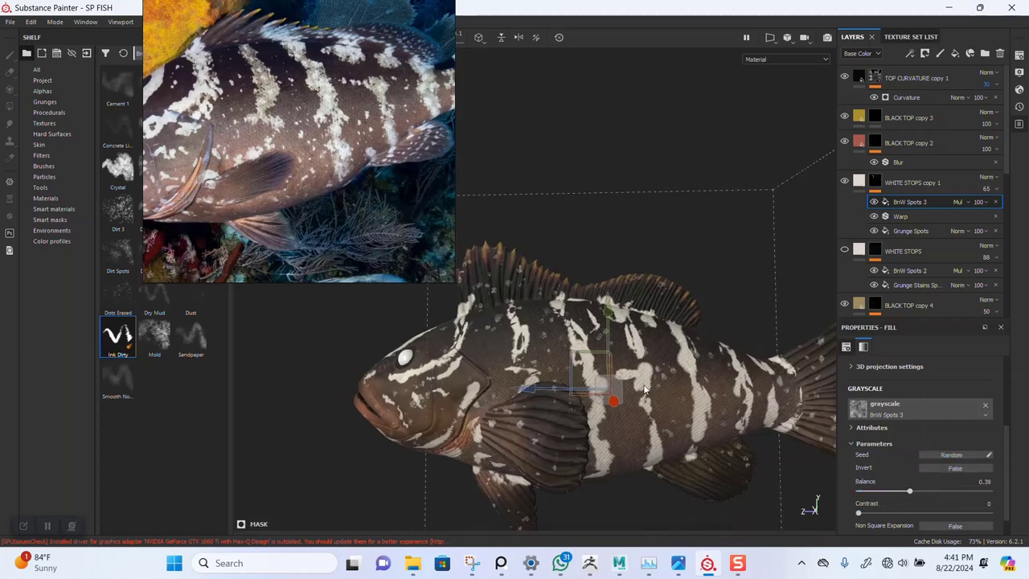
pyautogui.moveTo(930, 491); pyautogui.dragTo(944, 492)
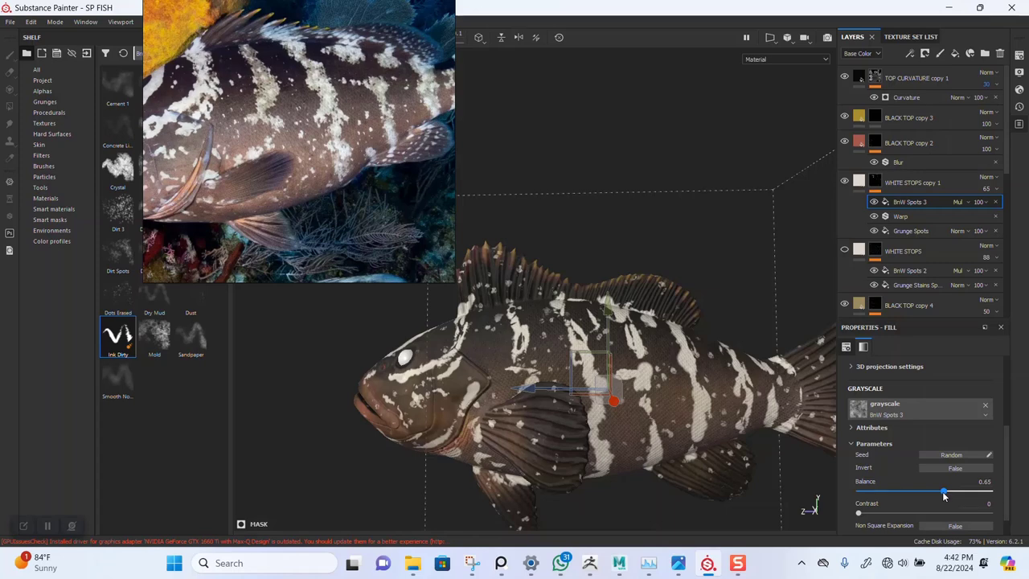
pyautogui.keyDown('alt'); pyautogui.moveTo(634, 393); pyautogui.dragTo(632, 376); pyautogui.keyUp('alt')
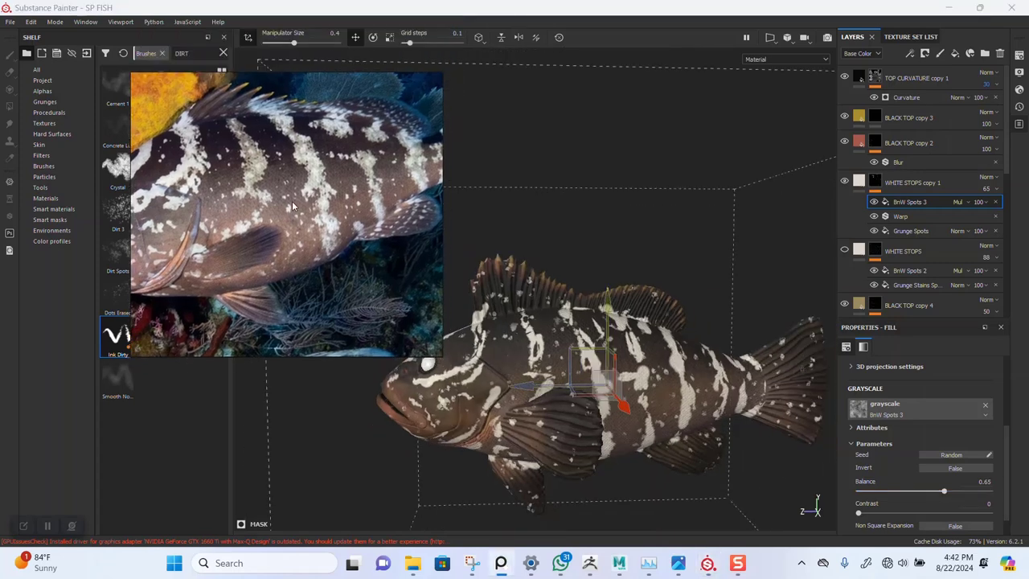
# - Add a paint effect to the mask of WHITE STOPS copy 1 and choose the Dirt 1 brush
pyautogui.keyDown('alt'); pyautogui.moveTo(632, 375); pyautogui.dragTo(664, 386, button='right'); pyautogui.keyUp('alt')
pyautogui.keyDown('alt'); pyautogui.moveTo(643, 386); pyautogui.dragTo(650, 406); pyautogui.keyUp('alt')
pyautogui.keyDown('alt'); pyautogui.moveTo(635, 394); pyautogui.dragTo(648, 418, button='middle'); pyautogui.keyUp('alt')
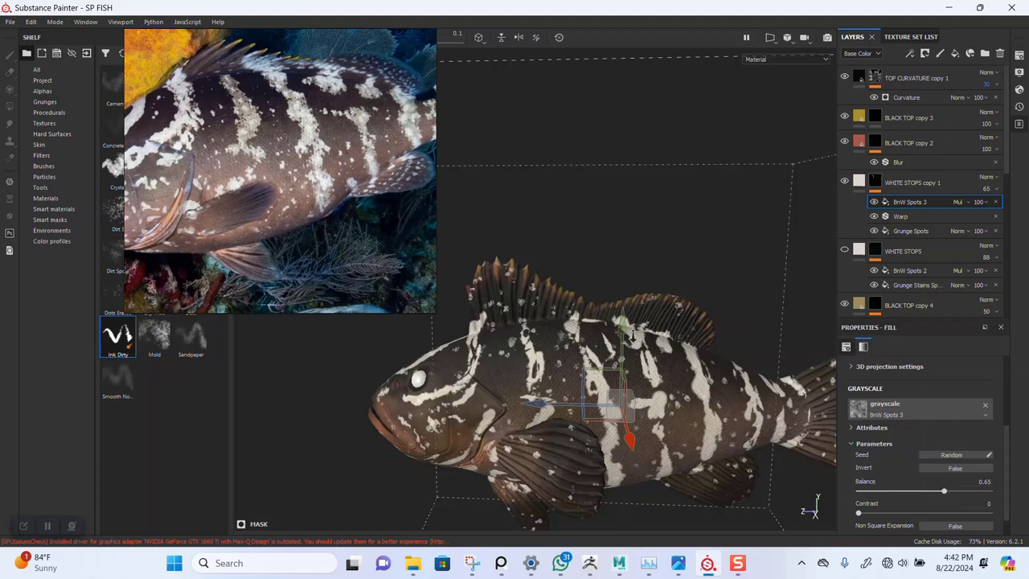
pyautogui.keyDown('alt'); pyautogui.moveTo(648, 418); pyautogui.dragTo(664, 422, button='right'); pyautogui.keyUp('alt')
pyautogui.click(875, 181)
pyautogui.rightClick(876, 182)
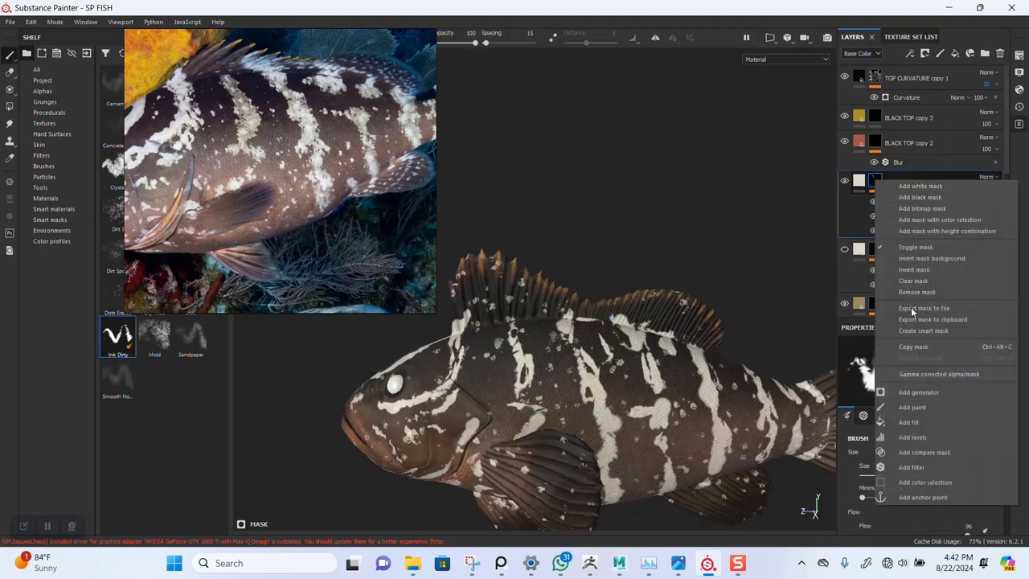
pyautogui.click(915, 406)
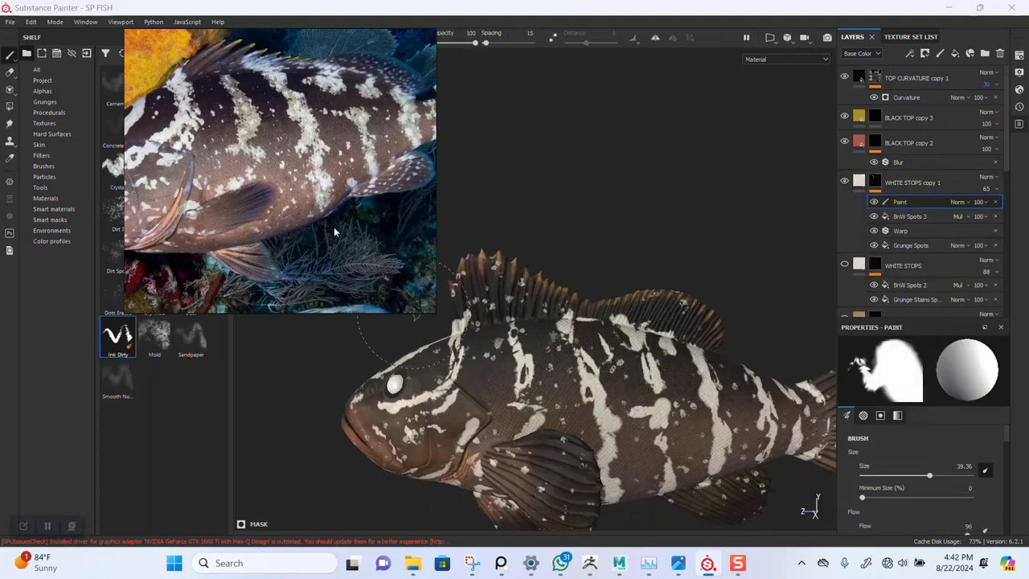
pyautogui.moveTo(334, 230); pyautogui.dragTo(580, 165, button='right')
pyautogui.click(156, 171)
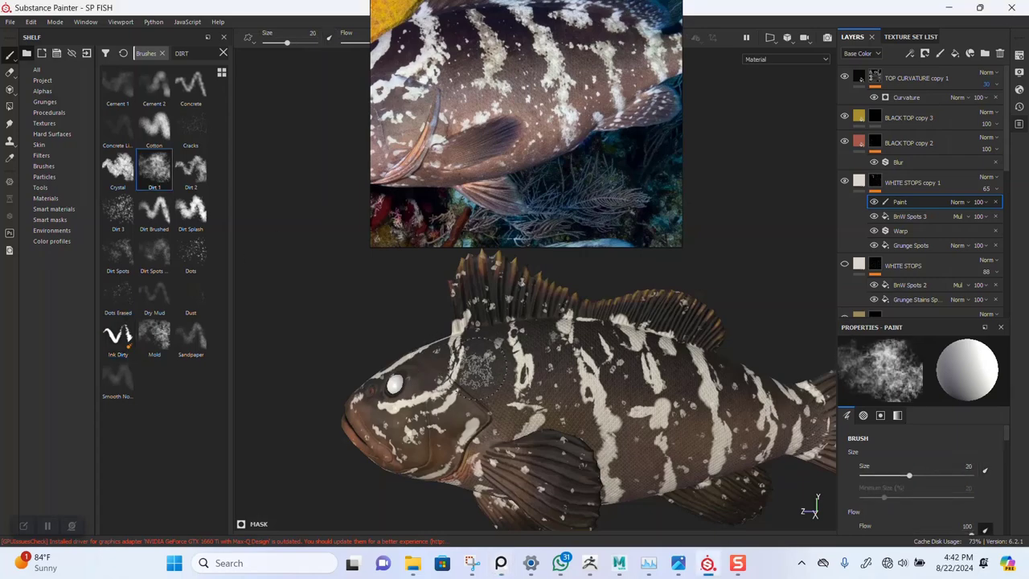
# - Try painting white Dirt 1 strokes over the front dorsal fin, then undo them
pyautogui.scroll(5, 519, 360)
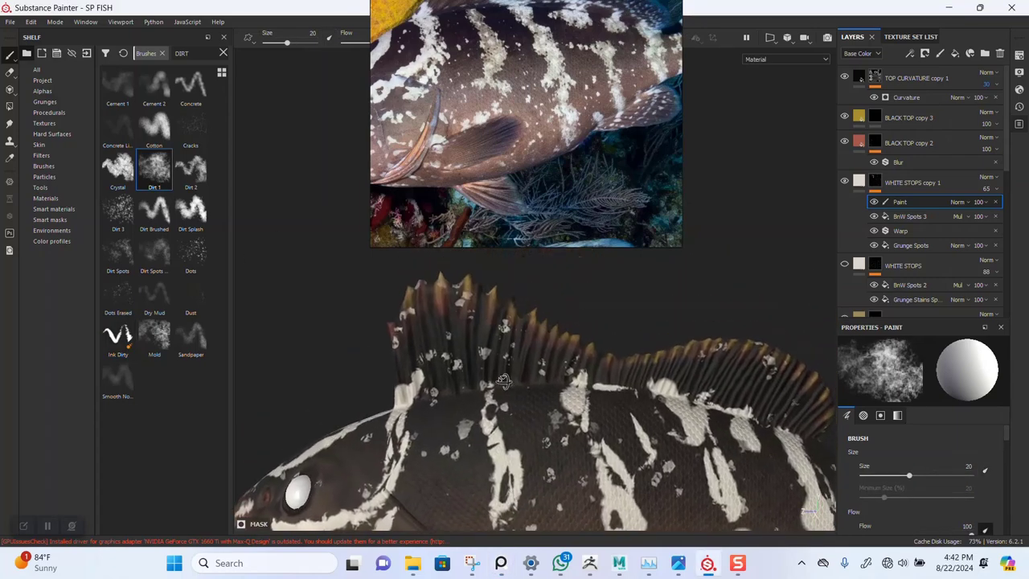
pyautogui.moveTo(532, 122)
pyautogui.mouseDown(button='right')
pyautogui.moveTo(509, 236)
pyautogui.moveTo(457, 174)
pyautogui.mouseUp(button='right')
pyautogui.moveTo(696, 382)
pyautogui.keyDown('alt'); pyautogui.mouseDown()
pyautogui.moveTo(615, 363)
pyautogui.moveTo(590, 386)
pyautogui.mouseUp(); pyautogui.keyUp('alt')
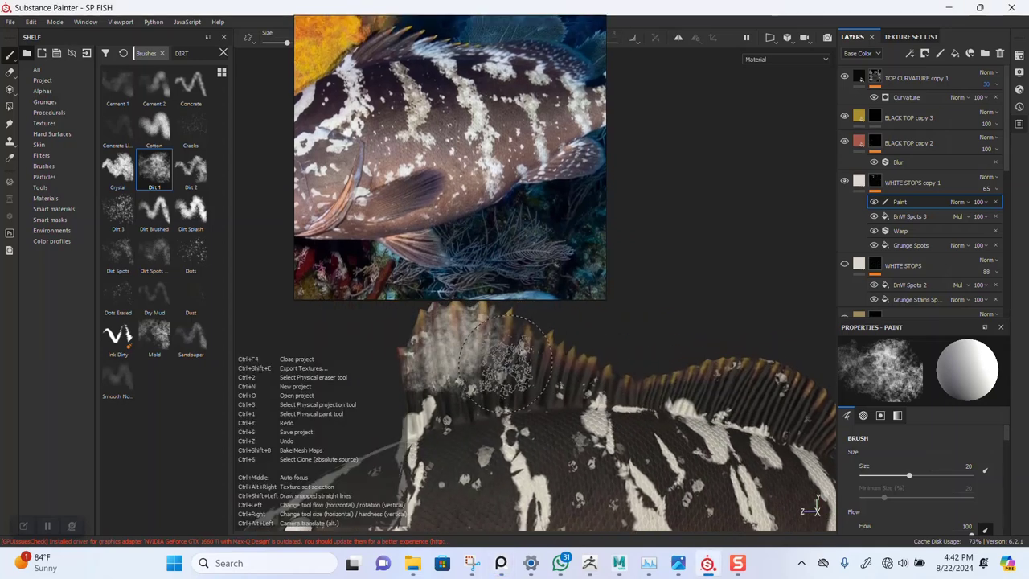
pyautogui.hotkey('ctrl', 'z')
pyautogui.hotkey('ctrl', 'z')
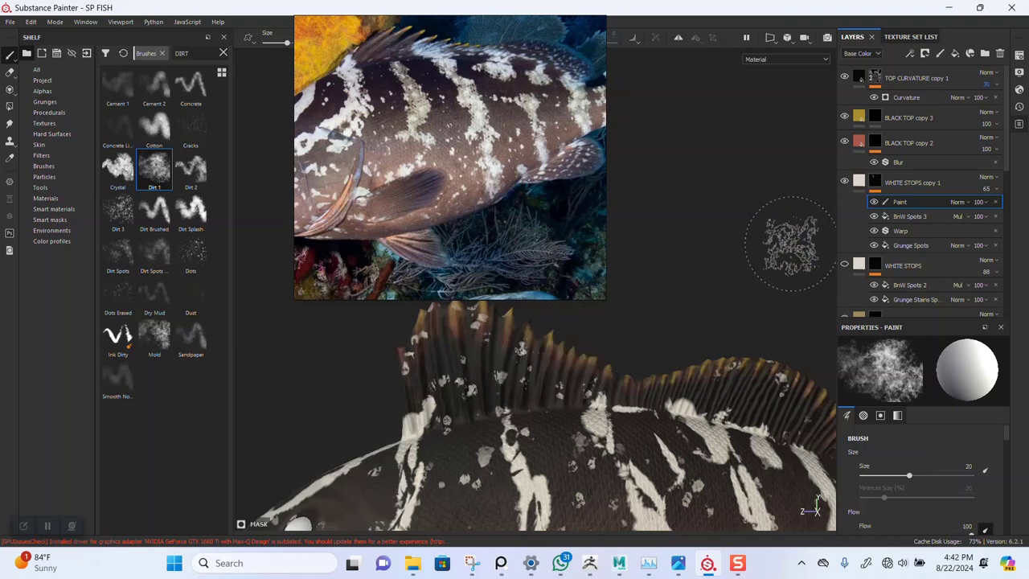
# - Swap the mask brush to black and paint out the white spots on the front dorsal fin
pyautogui.press('x')
pyautogui.keyDown('alt'); pyautogui.moveTo(502, 365); pyautogui.dragTo(578, 360, button='middle'); pyautogui.keyUp('alt')
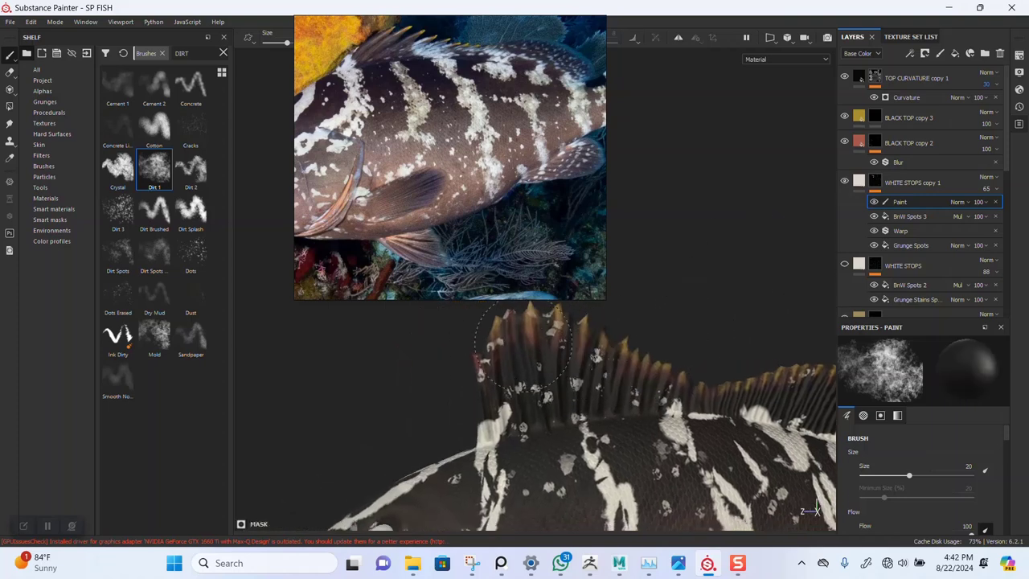
pyautogui.moveTo(502, 262); pyautogui.dragTo(225, 306)
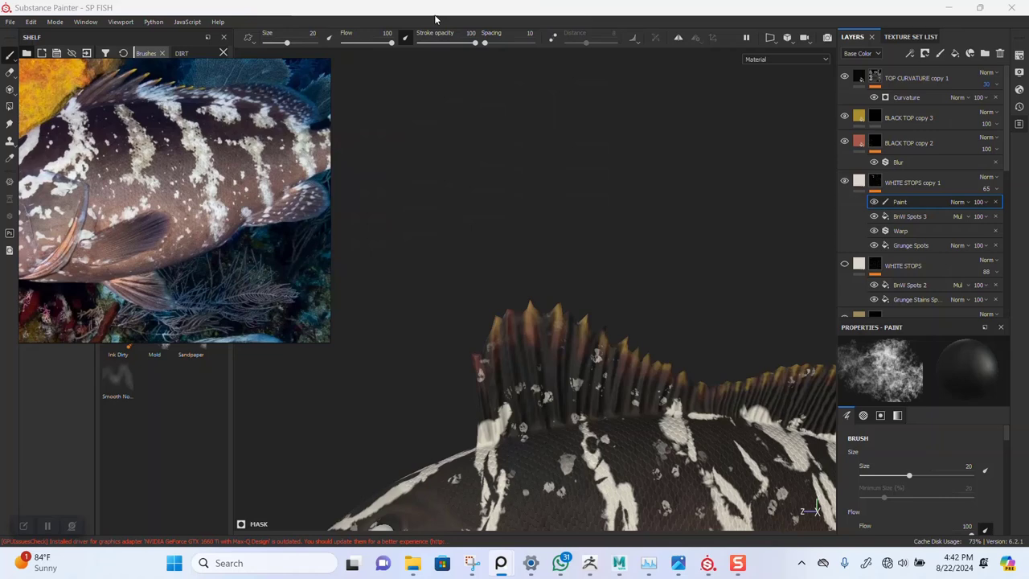
pyautogui.keyDown('alt'); pyautogui.moveTo(569, 168); pyautogui.dragTo(566, 112, button='middle'); pyautogui.keyUp('alt')
pyautogui.keyDown('alt'); pyautogui.moveTo(592, 219); pyautogui.dragTo(544, 197, button='middle'); pyautogui.keyUp('alt')
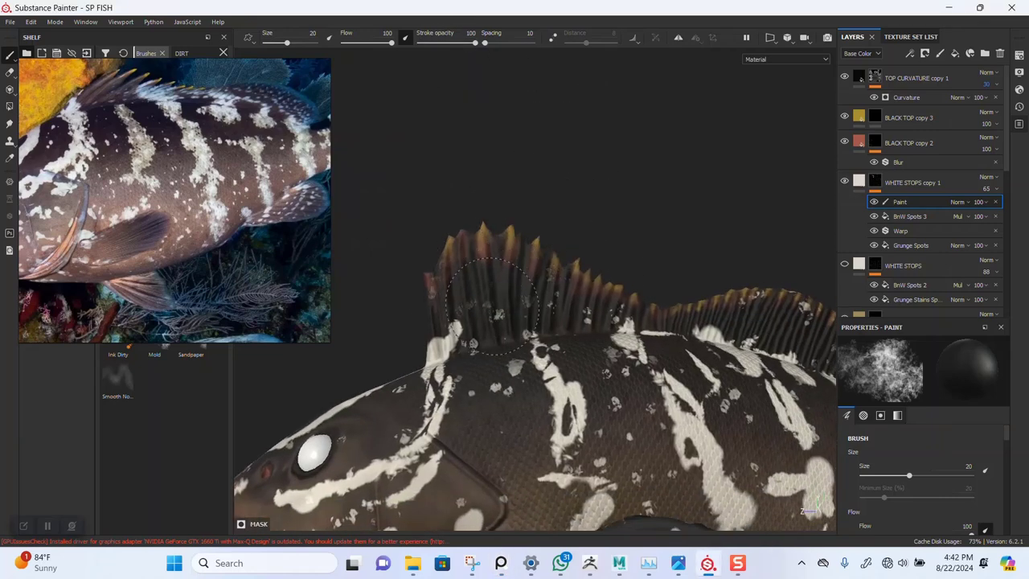
pyautogui.moveTo(621, 270)
pyautogui.keyDown('alt'); pyautogui.mouseDown()
pyautogui.moveTo(650, 227)
pyautogui.moveTo(623, 315)
pyautogui.moveTo(587, 279)
pyautogui.mouseUp(); pyautogui.keyUp('alt')
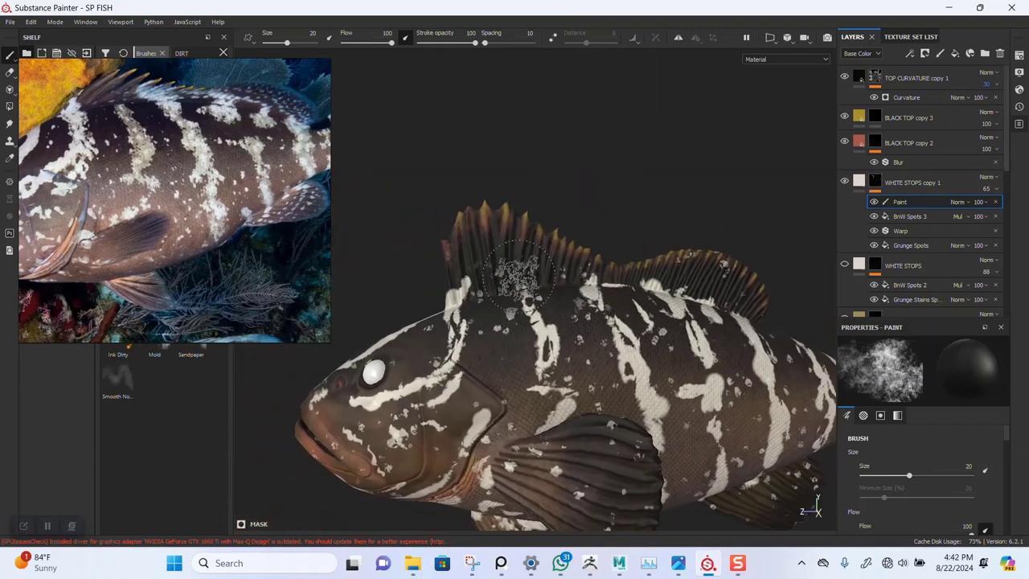
# - Enlarge the brush to 27.8, turn on symmetry and paint out the spots along the dorsal fin base and upper back behind the head
pyautogui.keyDown('ctrl'); pyautogui.moveTo(519, 274); pyautogui.dragTo(521, 305, button='right'); pyautogui.keyUp('ctrl')
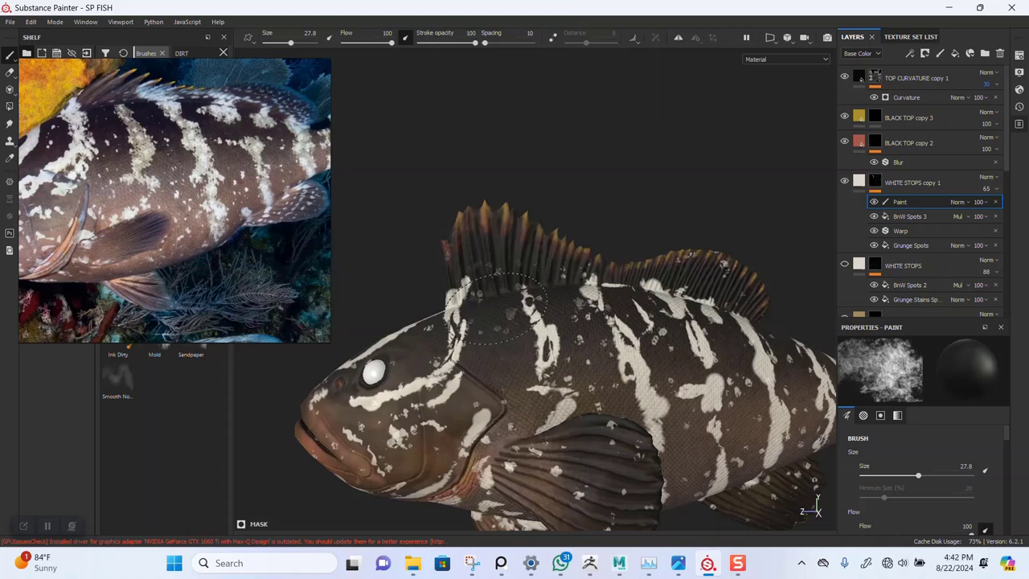
pyautogui.click(678, 37)
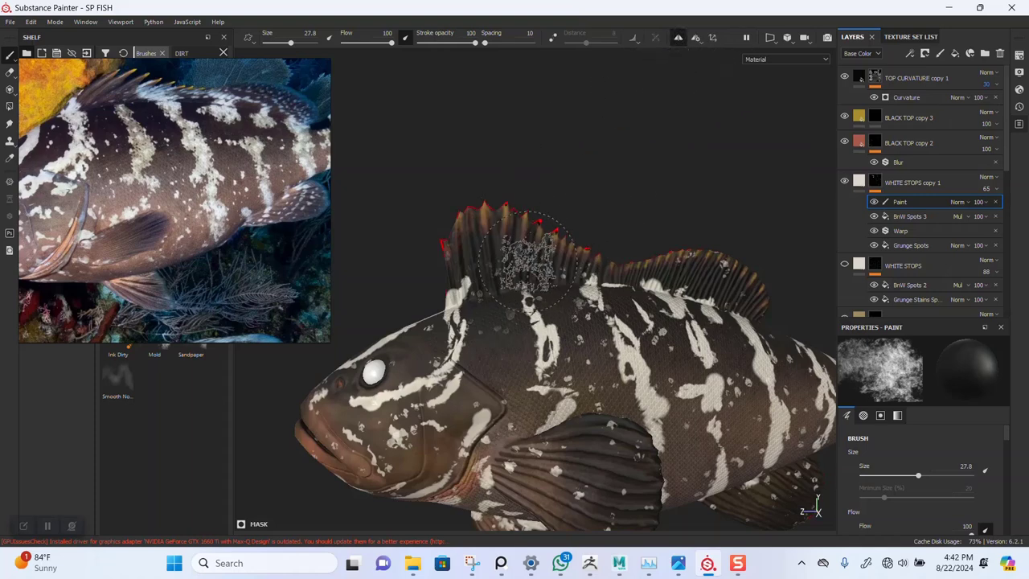
pyautogui.keyDown('alt'); pyautogui.moveTo(526, 259); pyautogui.dragTo(544, 239); pyautogui.keyUp('alt')
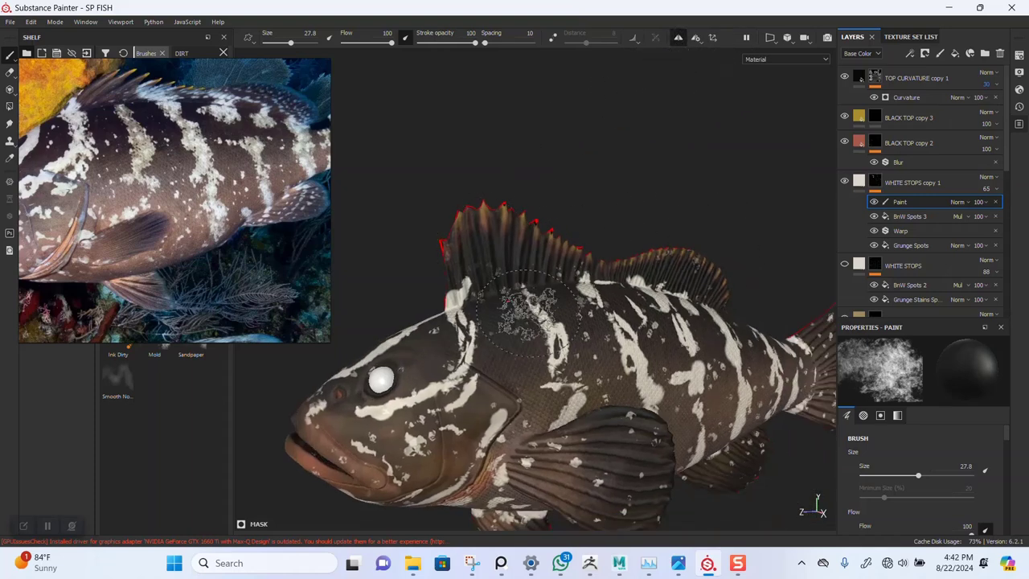
pyautogui.keyDown('alt'); pyautogui.moveTo(527, 312); pyautogui.dragTo(484, 324); pyautogui.keyUp('alt')
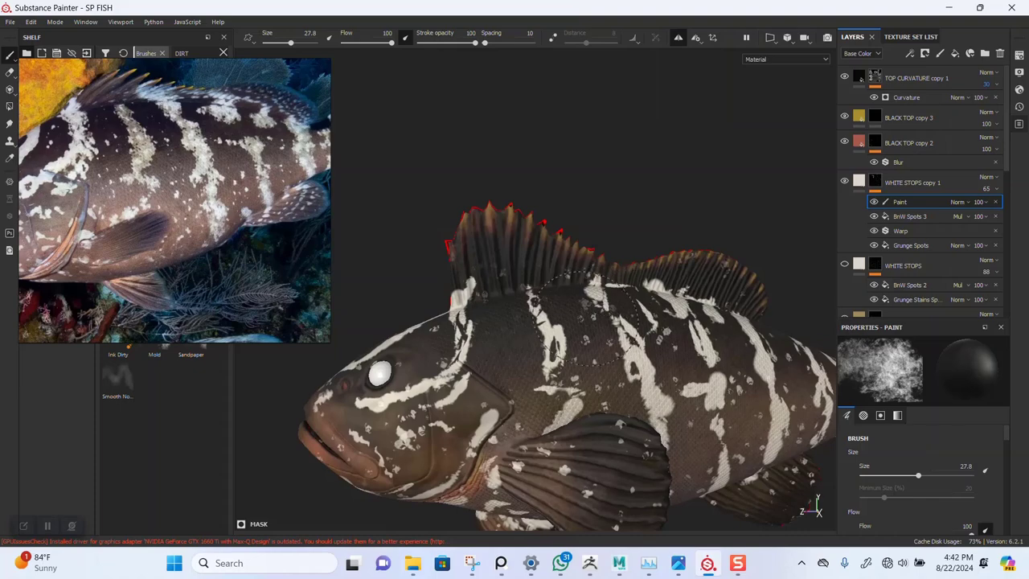
# - Paint out the white spots on the pectoral and pelvic fins with the black Dirt 1 brush
pyautogui.keyDown('alt'); pyautogui.moveTo(588, 318); pyautogui.dragTo(637, 386); pyautogui.keyUp('alt')
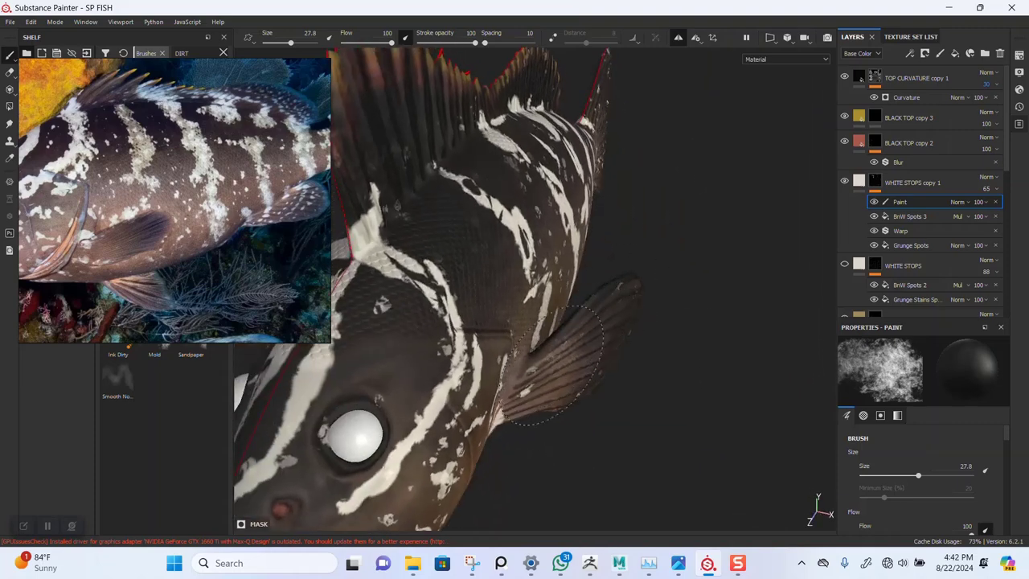
pyautogui.keyDown('alt'); pyautogui.moveTo(557, 360); pyautogui.dragTo(593, 288); pyautogui.keyUp('alt')
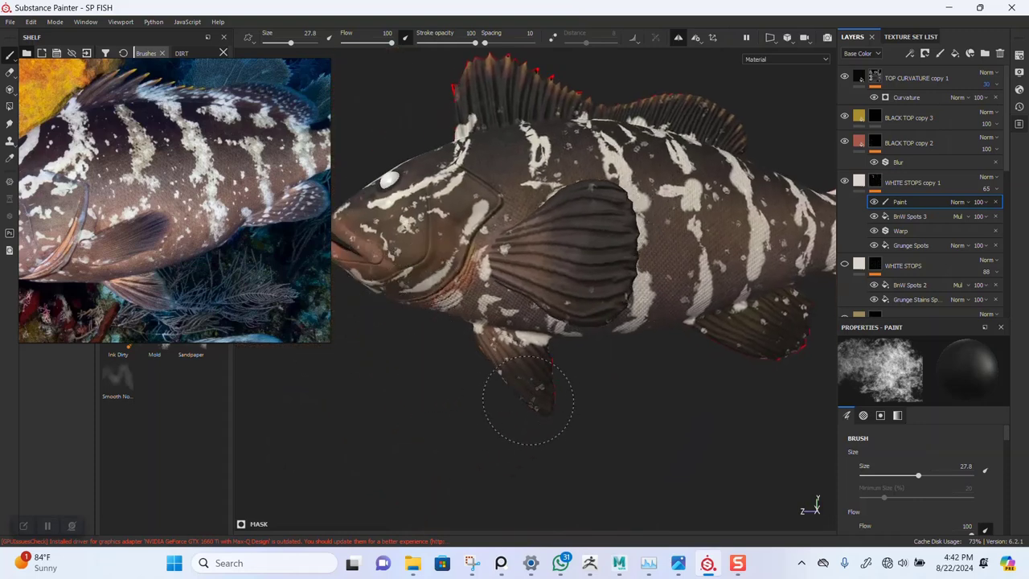
pyautogui.keyDown('alt'); pyautogui.moveTo(558, 379); pyautogui.dragTo(540, 320); pyautogui.keyUp('alt')
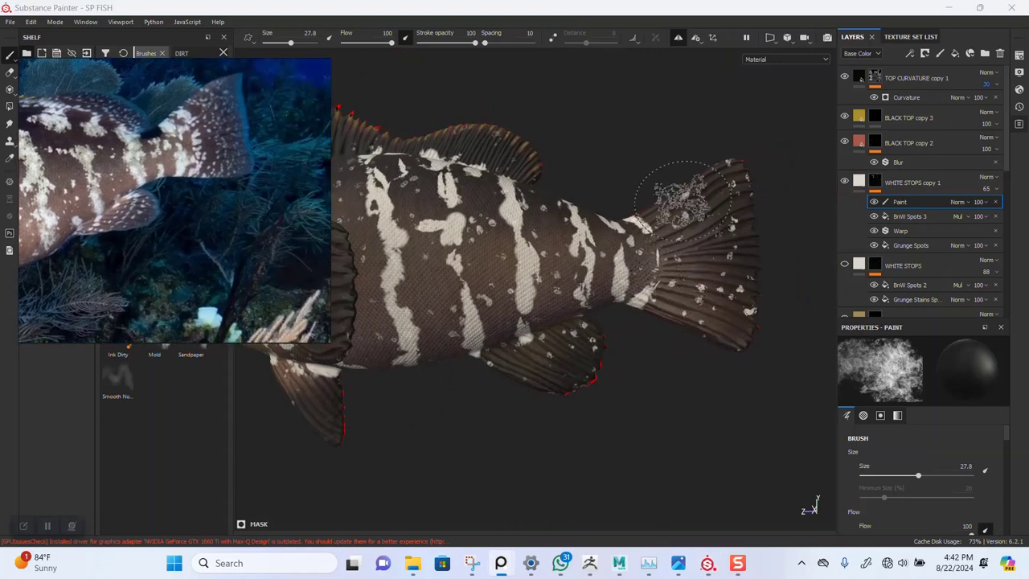
# - Compare the spots on the tail, body and head with the matching areas of the reference photo
pyautogui.scroll(2, 678, 201)
pyautogui.keyDown('alt'); pyautogui.moveTo(666, 261); pyautogui.dragTo(680, 293, button='middle'); pyautogui.keyUp('alt')
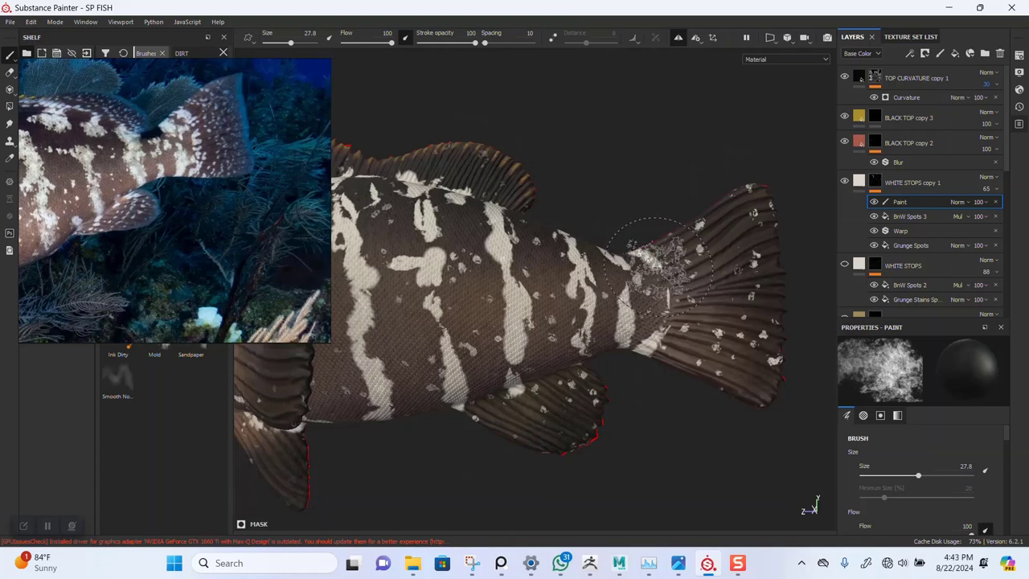
pyautogui.keyDown('alt'); pyautogui.moveTo(625, 329); pyautogui.dragTo(665, 308, button='middle'); pyautogui.keyUp('alt')
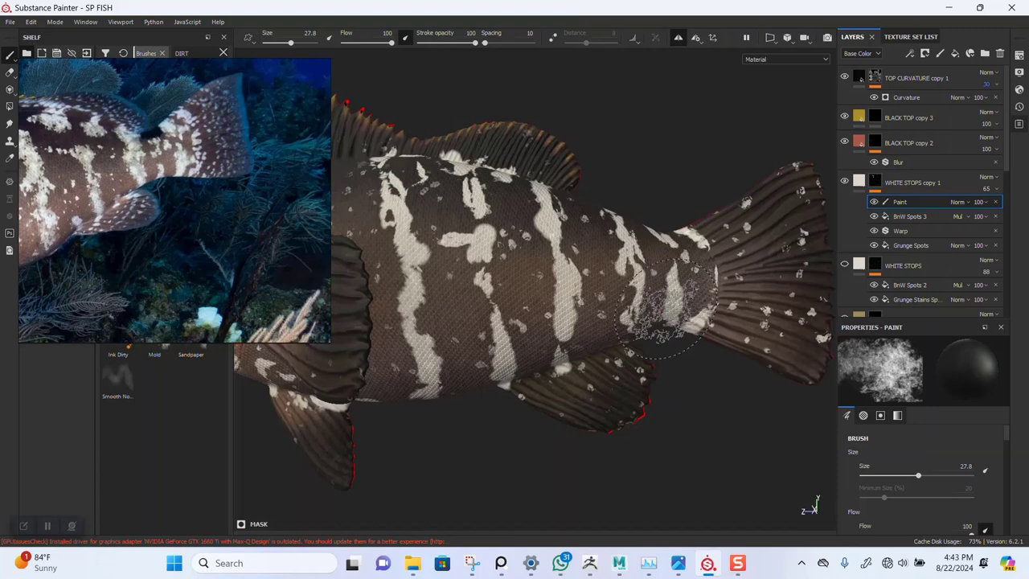
pyautogui.keyDown('alt'); pyautogui.moveTo(664, 309); pyautogui.dragTo(522, 258); pyautogui.keyUp('alt')
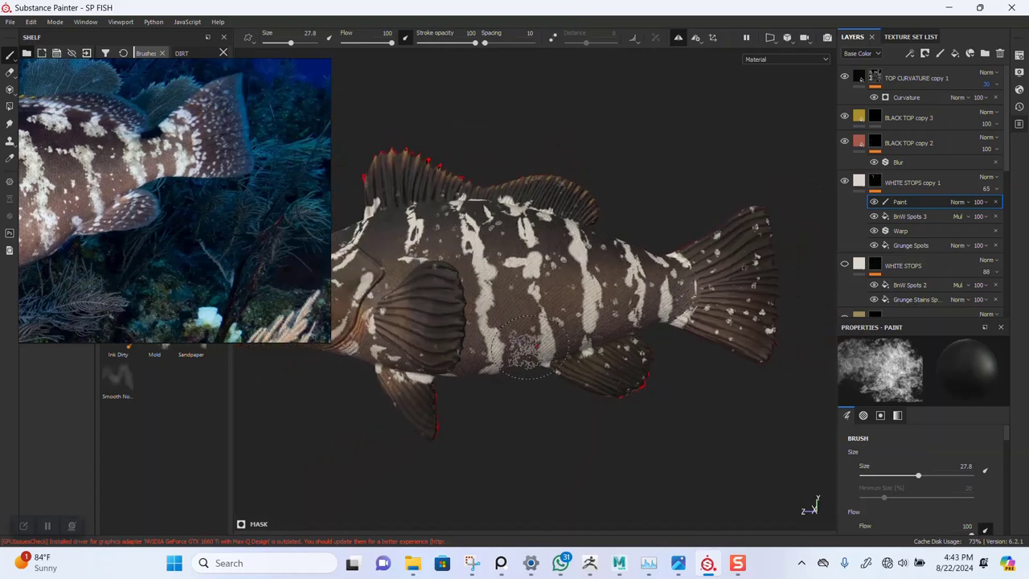
pyautogui.moveTo(150, 267); pyautogui.dragTo(347, 290)
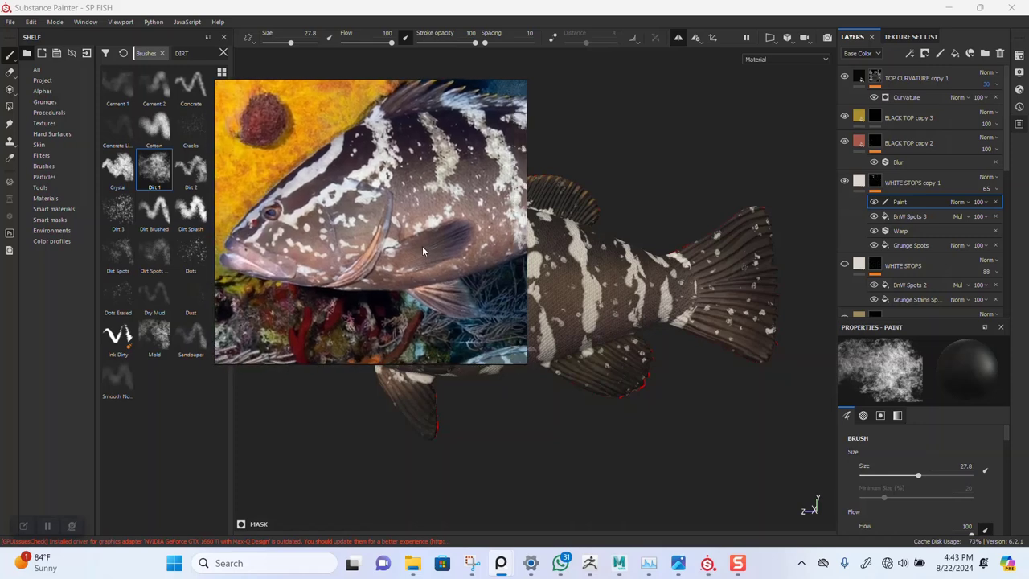
pyautogui.moveTo(348, 259); pyautogui.dragTo(27, 236)
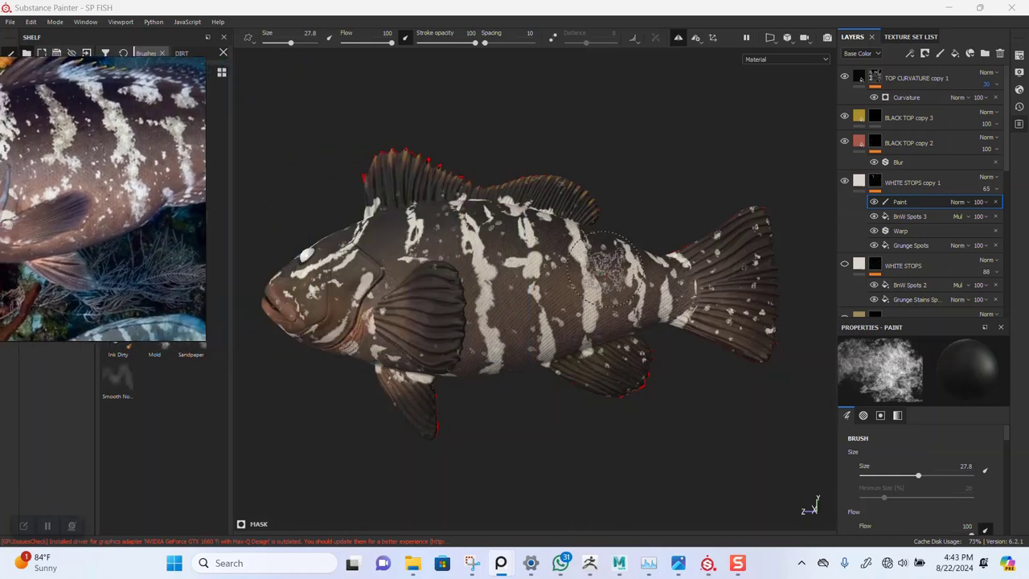
pyautogui.scroll(5, 591, 282)
pyautogui.keyDown('alt'); pyautogui.moveTo(584, 358); pyautogui.dragTo(591, 353); pyautogui.keyUp('alt')
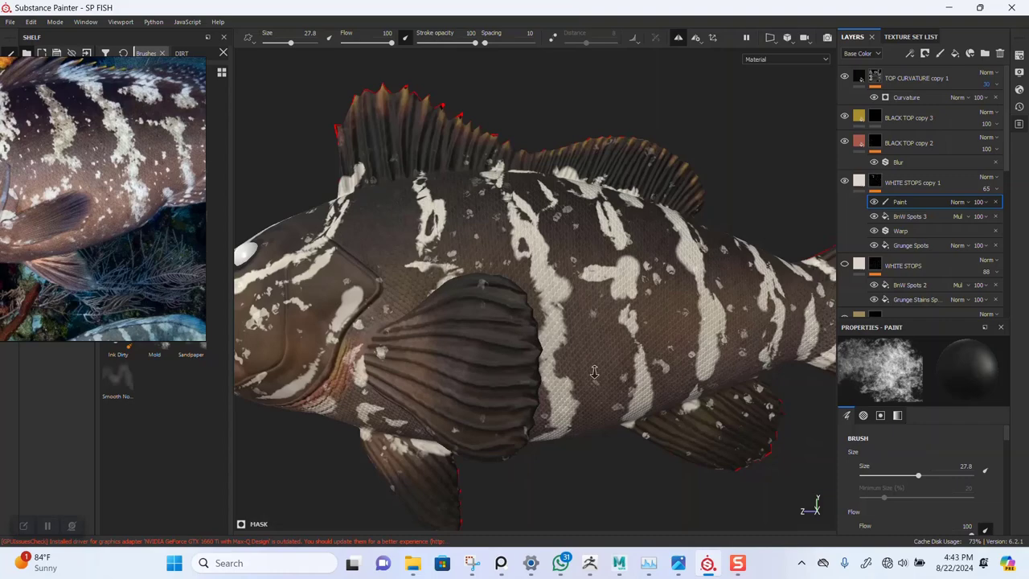
pyautogui.moveTo(592, 354)
pyautogui.keyDown('alt'); pyautogui.mouseDown(button='right')
pyautogui.moveTo(579, 398)
pyautogui.moveTo(572, 330)
pyautogui.mouseUp(button='right'); pyautogui.keyUp('alt')
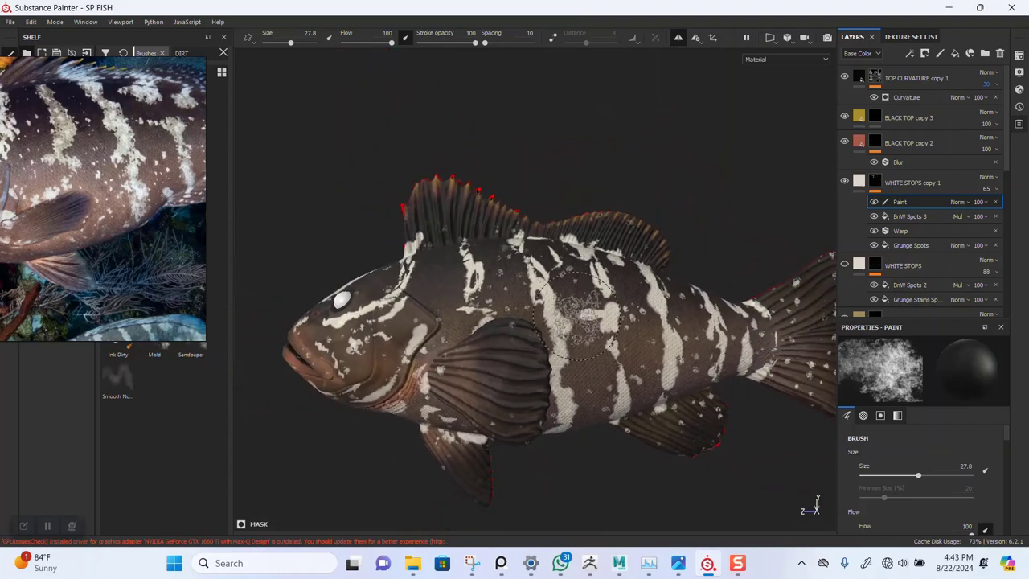
pyautogui.keyDown('alt'); pyautogui.moveTo(572, 329); pyautogui.dragTo(587, 280, button='middle'); pyautogui.keyUp('alt')
pyautogui.keyDown('alt'); pyautogui.moveTo(587, 279); pyautogui.dragTo(580, 255, button='right'); pyautogui.keyUp('alt')
# - Set the WHITE STOPS copy 1 layer's opacity to 100 and check the spots across the fish
pyautogui.keyDown('alt'); pyautogui.moveTo(581, 255); pyautogui.dragTo(604, 259); pyautogui.keyUp('alt')
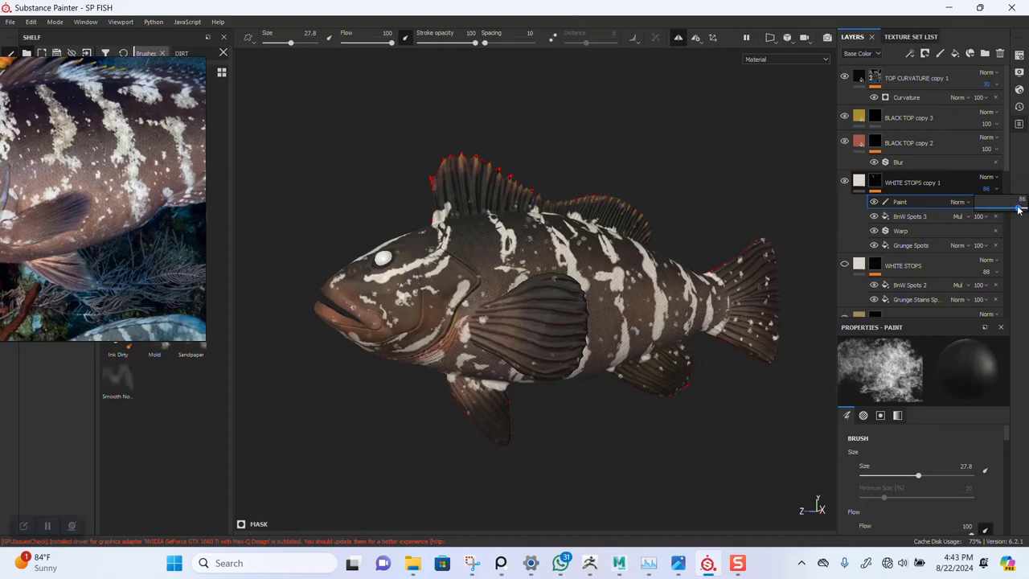
pyautogui.keyDown('alt'); pyautogui.moveTo(681, 319); pyautogui.dragTo(661, 331); pyautogui.keyUp('alt')
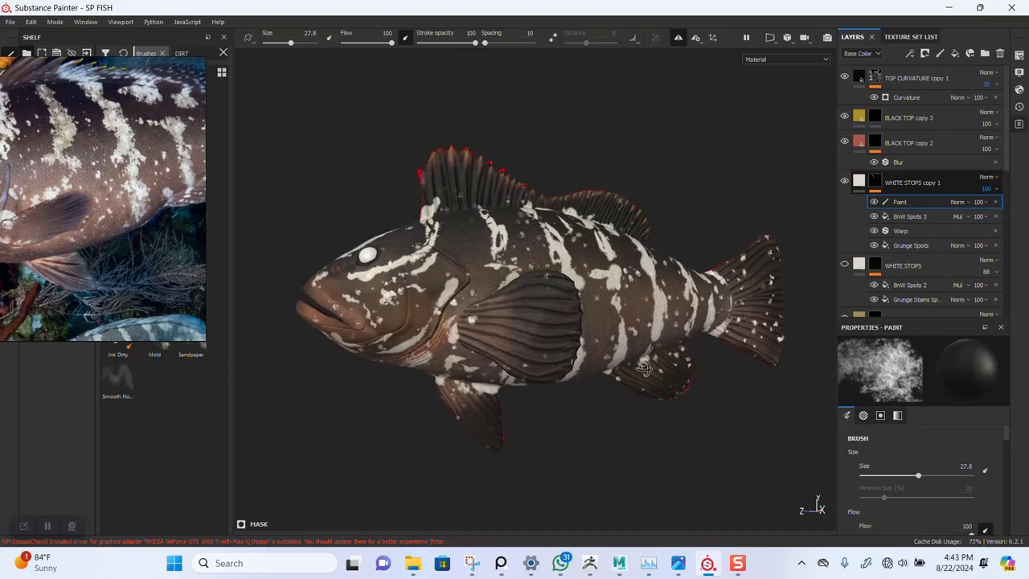
pyautogui.keyDown('alt'); pyautogui.moveTo(660, 331); pyautogui.dragTo(654, 316, button='middle'); pyautogui.keyUp('alt')
pyautogui.keyDown('alt'); pyautogui.moveTo(653, 315); pyautogui.dragTo(653, 349, button='right'); pyautogui.keyUp('alt')
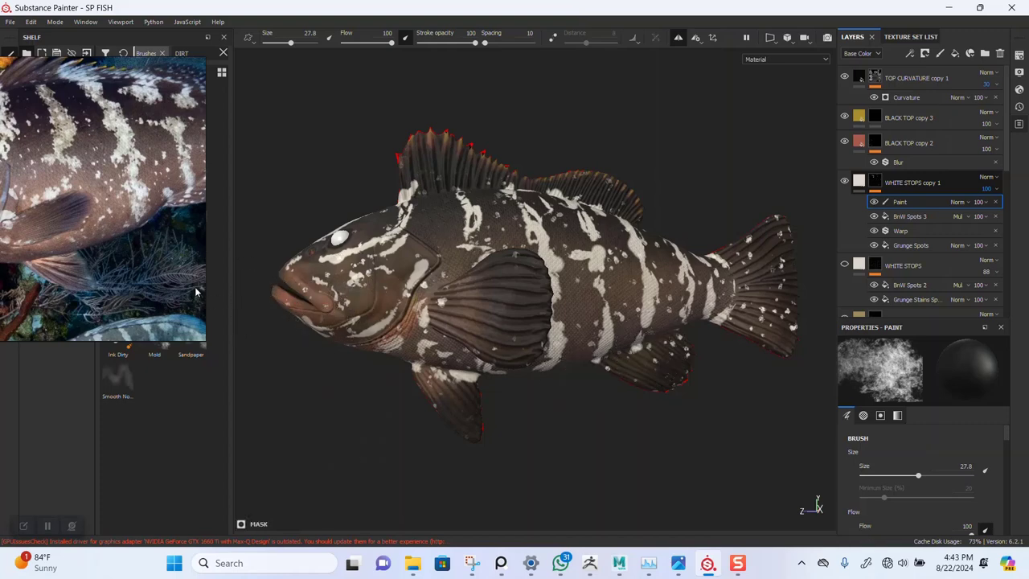
# - Choose the Dots brush, swap its mask value to white and frame the tail fin beside the reference photo's tail
pyautogui.moveTo(194, 286)
pyautogui.mouseDown()
pyautogui.moveTo(564, 194)
pyautogui.moveTo(720, 174)
pyautogui.mouseUp()
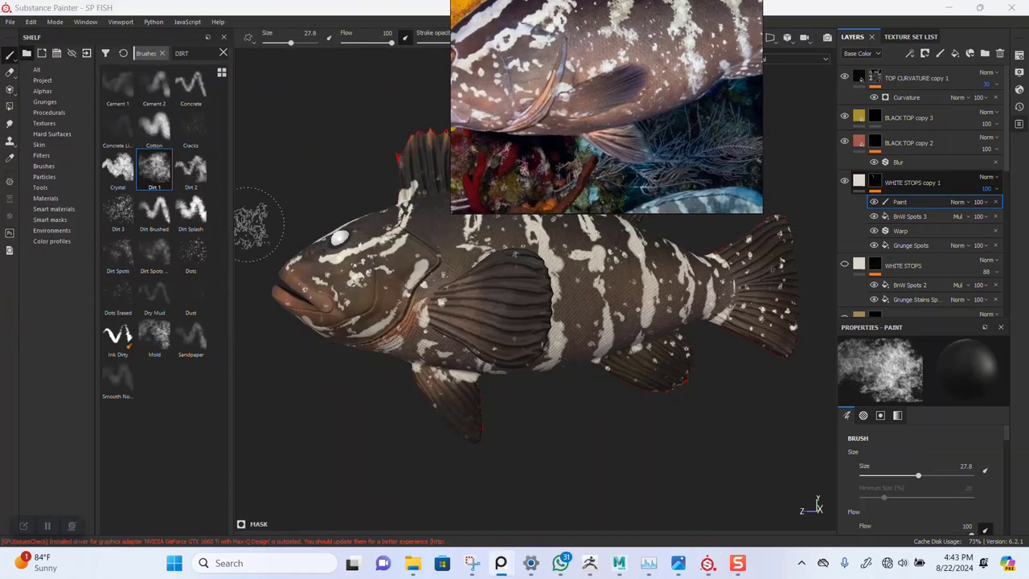
pyautogui.click(193, 260)
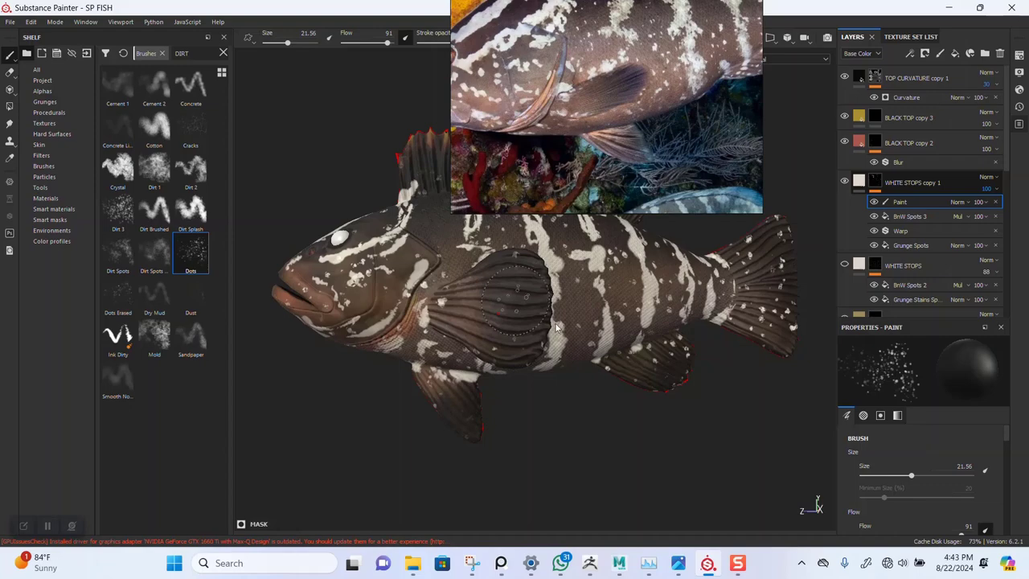
pyautogui.keyDown('alt'); pyautogui.moveTo(648, 341); pyautogui.dragTo(792, 342, button='right'); pyautogui.keyUp('alt')
pyautogui.moveTo(763, 341)
pyautogui.keyDown('alt'); pyautogui.mouseDown(button='middle')
pyautogui.moveTo(686, 346)
pyautogui.moveTo(611, 410)
pyautogui.mouseUp(button='middle'); pyautogui.keyUp('alt')
pyautogui.press('x')
pyautogui.moveTo(673, 62); pyautogui.dragTo(399, 146, button='right')
pyautogui.moveTo(447, 152); pyautogui.dragTo(301, 179, button='middle')
pyautogui.scroll(5, 579, 326)
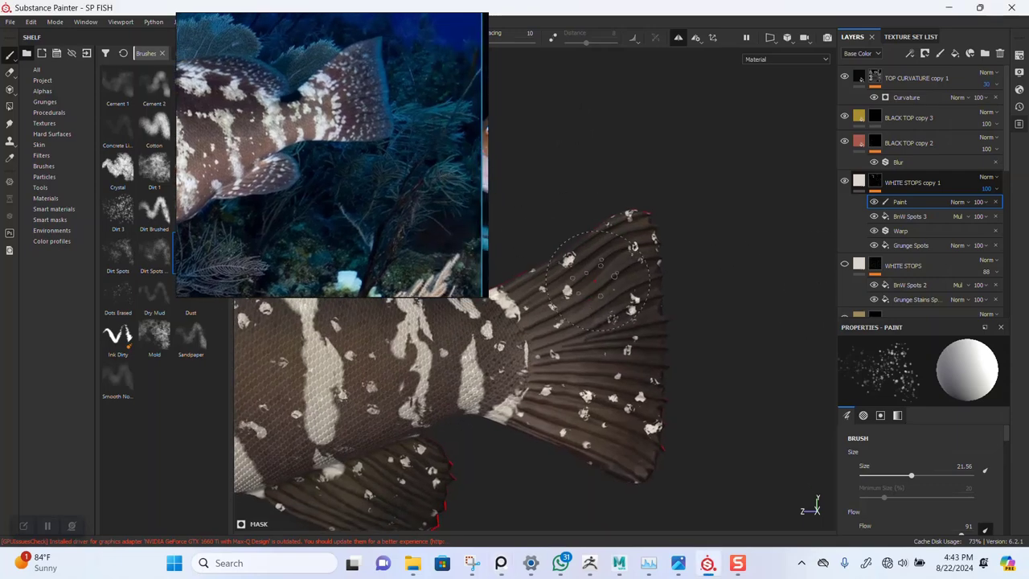
# - Undo the small test stroke, enlarge the Dots brush to 36.54 and stamp white dots on the upper tail fin
pyautogui.moveTo(582, 323); pyautogui.dragTo(599, 327)
pyautogui.hotkey('ctrl', 'z')
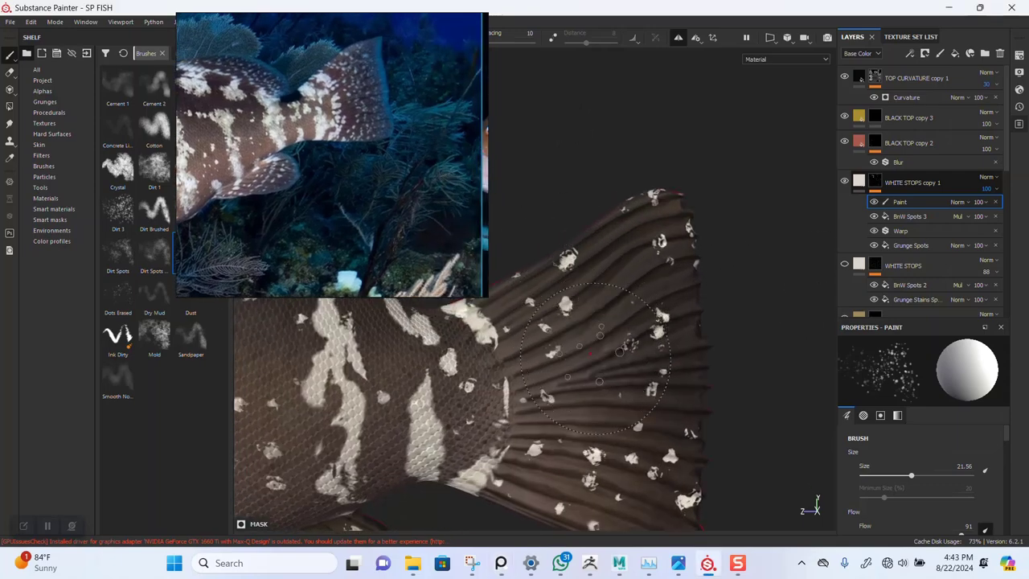
pyautogui.keyDown('ctrl'); pyautogui.moveTo(593, 356); pyautogui.dragTo(629, 356, button='right'); pyautogui.keyUp('ctrl')
pyautogui.moveTo(592, 356); pyautogui.dragTo(609, 356)
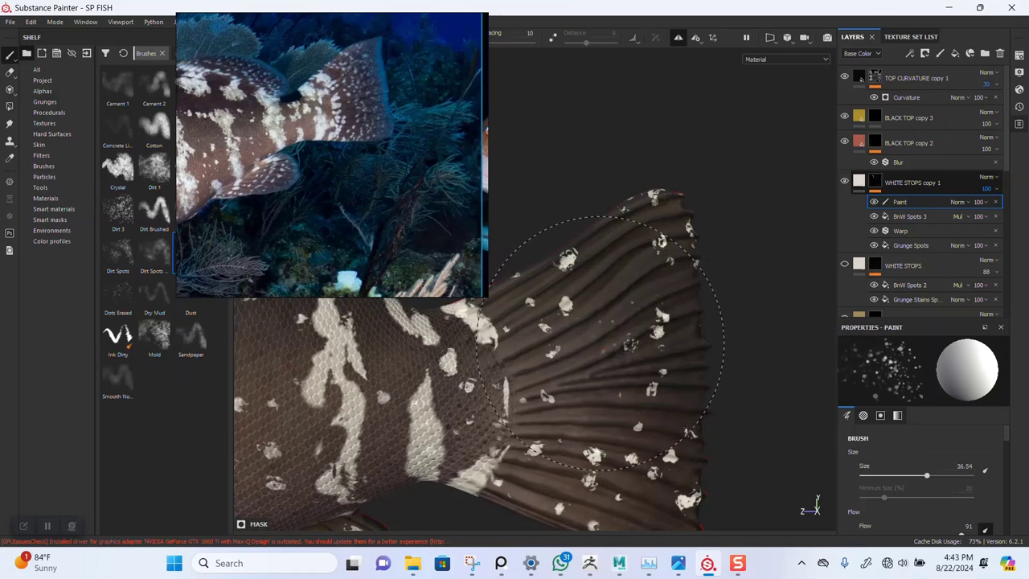
pyautogui.click(593, 338)
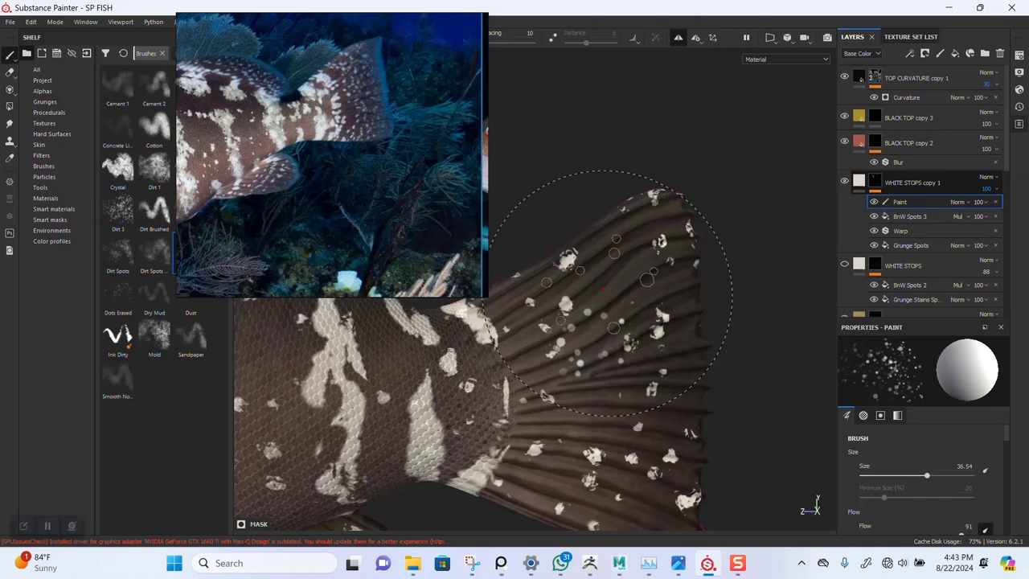
pyautogui.keyDown('alt'); pyautogui.moveTo(637, 310); pyautogui.dragTo(656, 265, button='middle'); pyautogui.keyUp('alt')
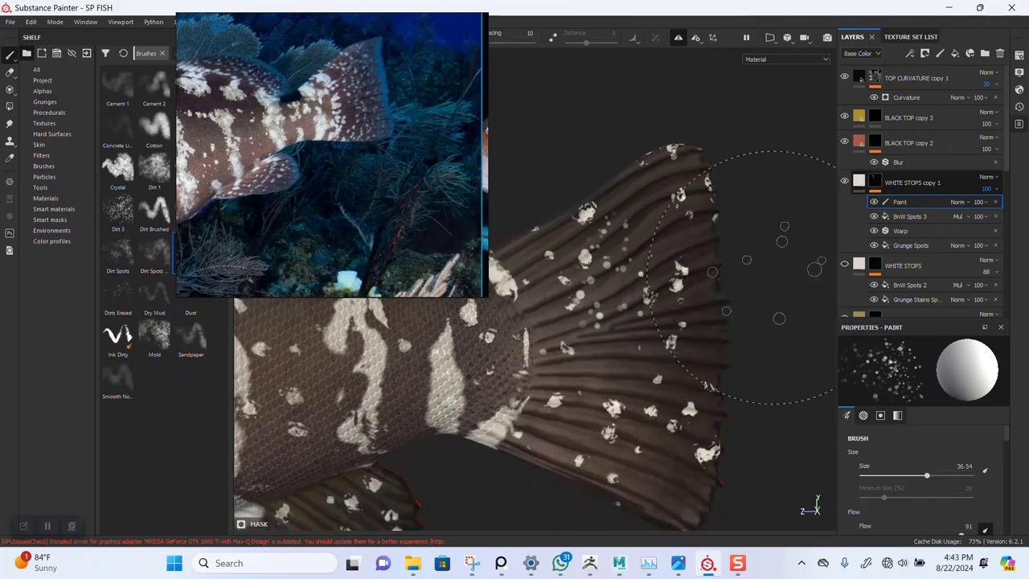
# - Set the Dots brush's flow to 100 and spacing to 101, and stamp white dots across the tail fin
pyautogui.moveTo(389, 46); pyautogui.dragTo(402, 39)
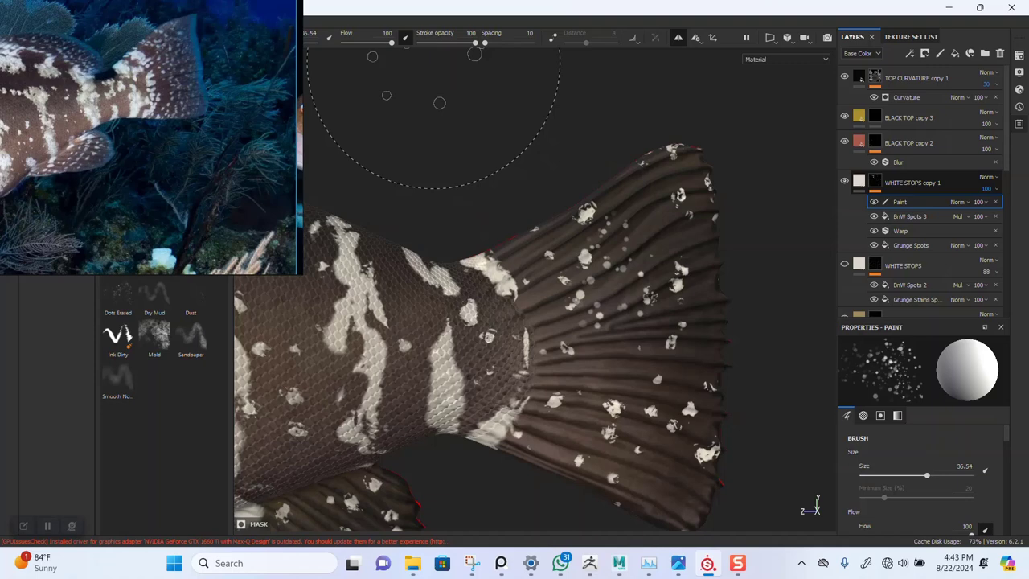
pyautogui.scroll(-3, 890, 462)
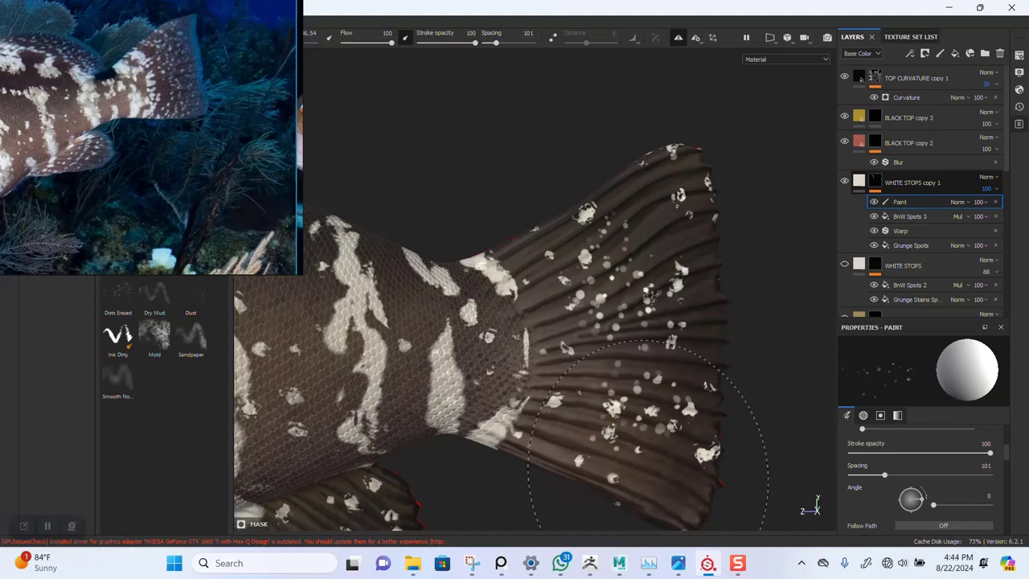
pyautogui.click(658, 229)
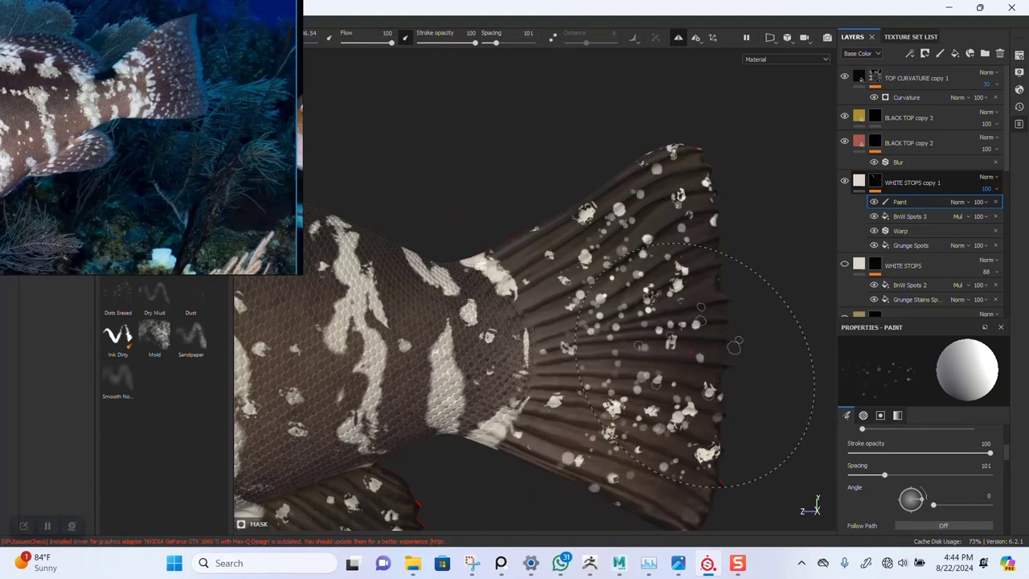
# - Stamp white dots on the rear dorsal fin, redoing the first stamp and reducing the Dots brush size to 25.44
pyautogui.keyDown('alt'); pyautogui.moveTo(695, 365); pyautogui.dragTo(539, 271, button='right'); pyautogui.keyUp('alt')
pyautogui.keyDown('alt'); pyautogui.moveTo(540, 271); pyautogui.dragTo(676, 281, button='middle'); pyautogui.keyUp('alt')
pyautogui.keyDown('alt'); pyautogui.moveTo(676, 282); pyautogui.dragTo(482, 249, button='right'); pyautogui.keyUp('alt')
pyautogui.keyDown('alt'); pyautogui.moveTo(483, 249); pyautogui.dragTo(552, 284, button='middle'); pyautogui.keyUp('alt')
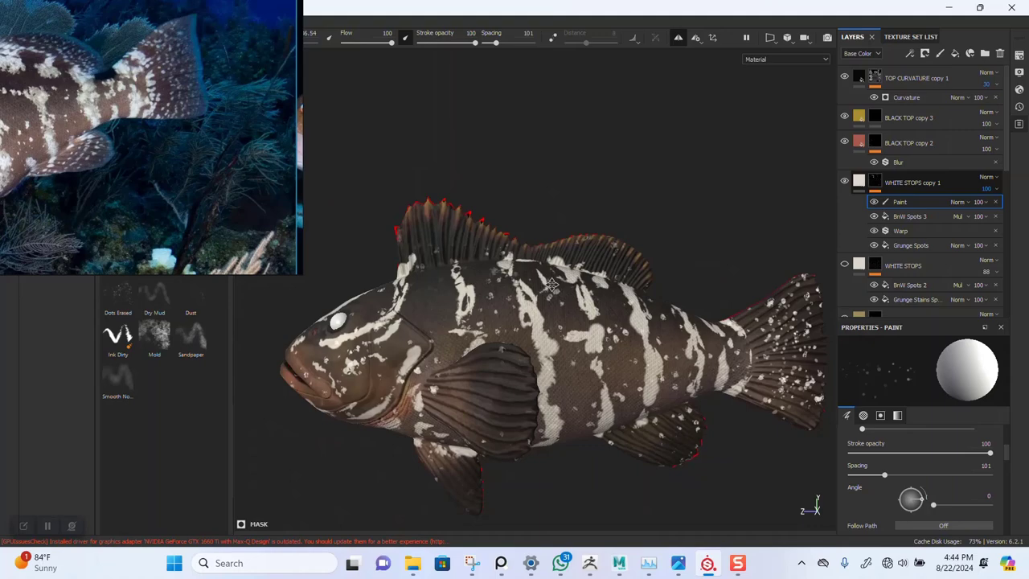
pyautogui.scroll(8, 551, 285)
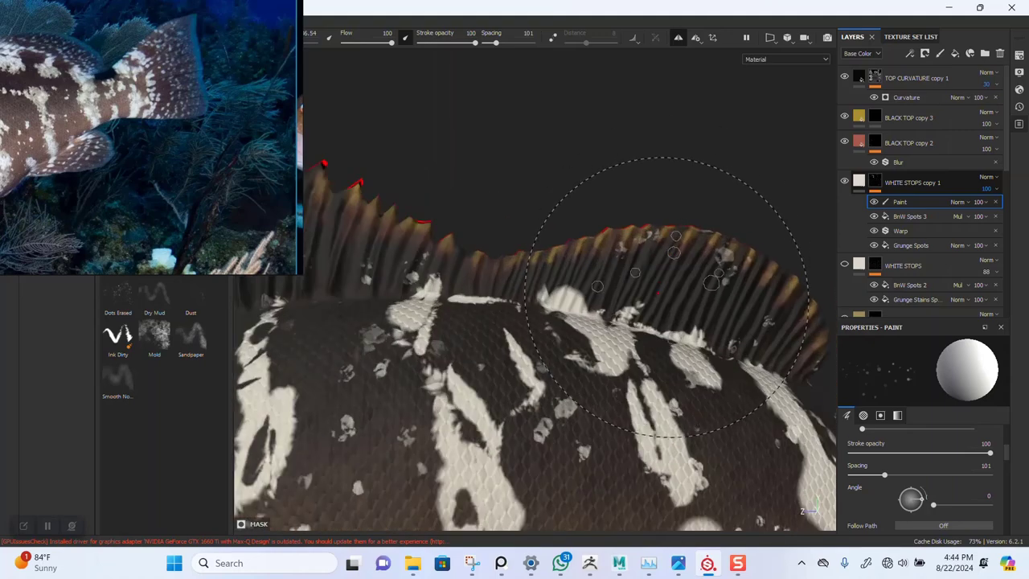
pyautogui.click(597, 282)
pyautogui.hotkey('ctrl', 'z')
pyautogui.click(679, 289)
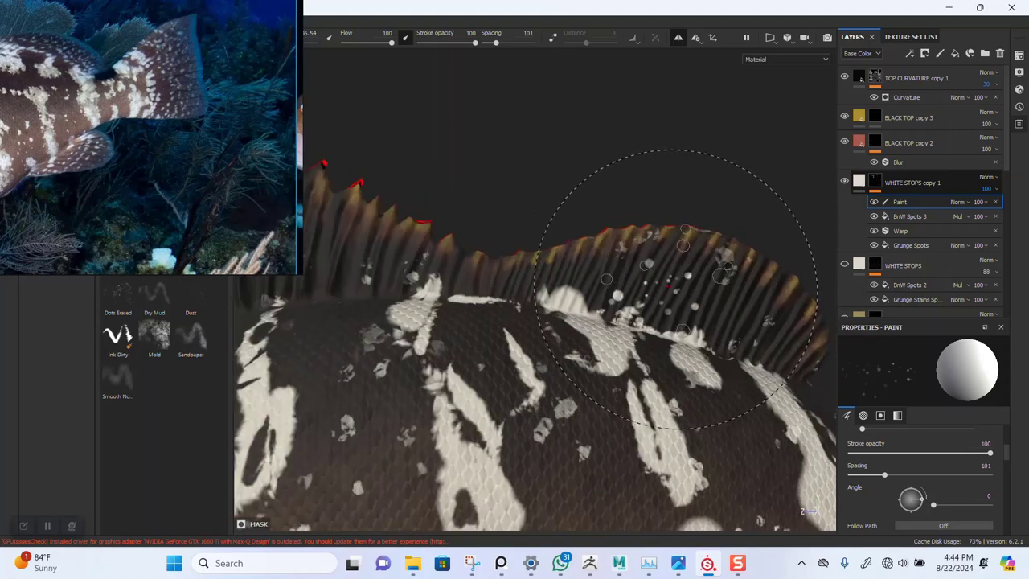
pyautogui.keyDown('ctrl'); pyautogui.moveTo(668, 285); pyautogui.dragTo(655, 286, button='right'); pyautogui.keyUp('ctrl')
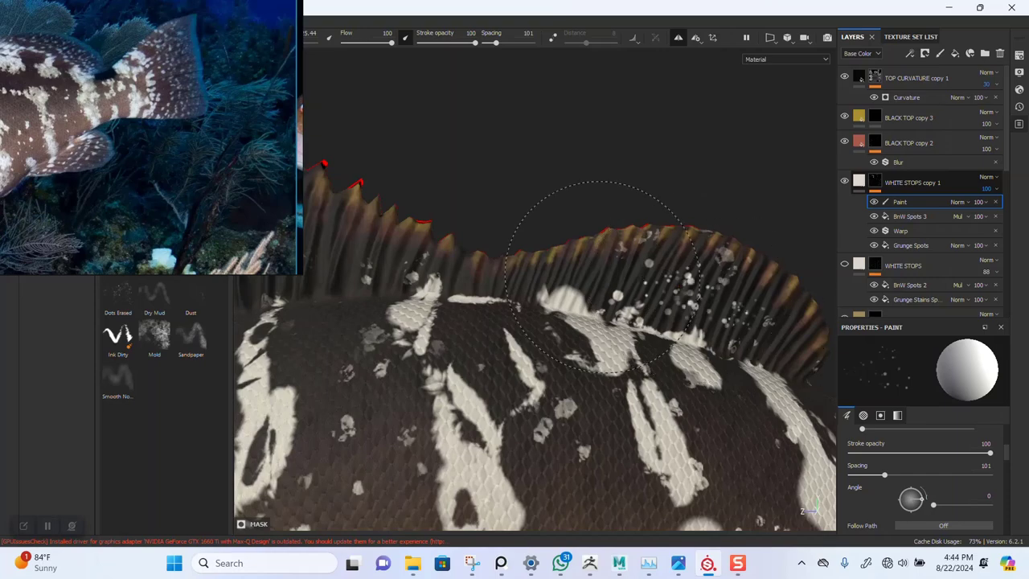
# - Stamp white dots across the anal fin under the rear of the body with the Dots brush
pyautogui.press('f')
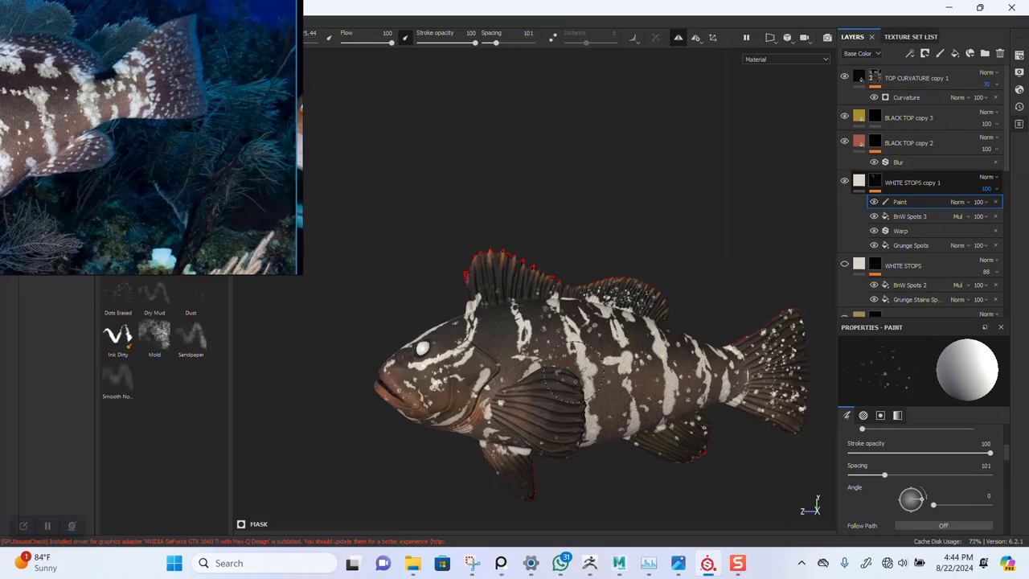
pyautogui.scroll(10, 632, 371)
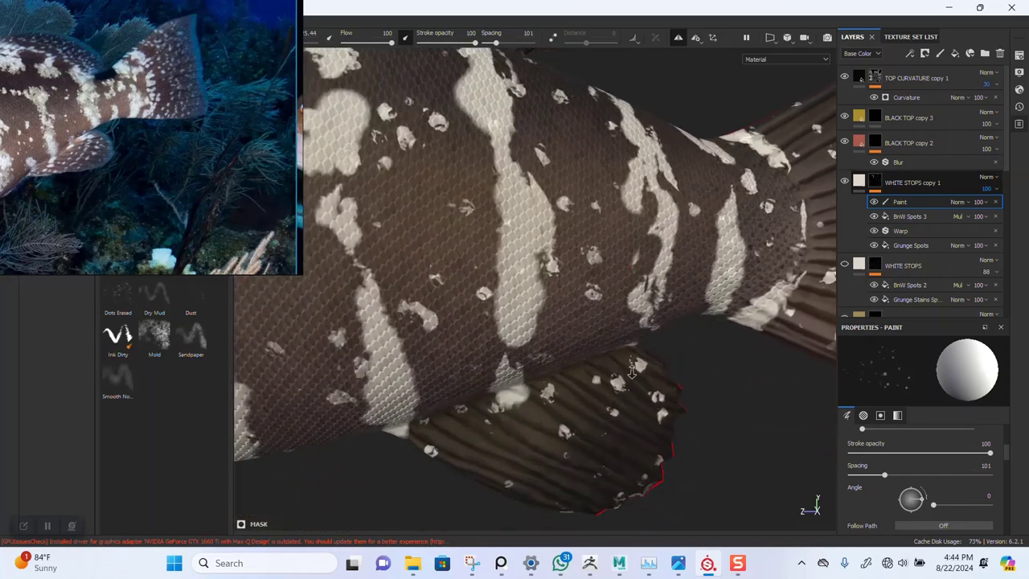
pyautogui.scroll(3, 632, 371)
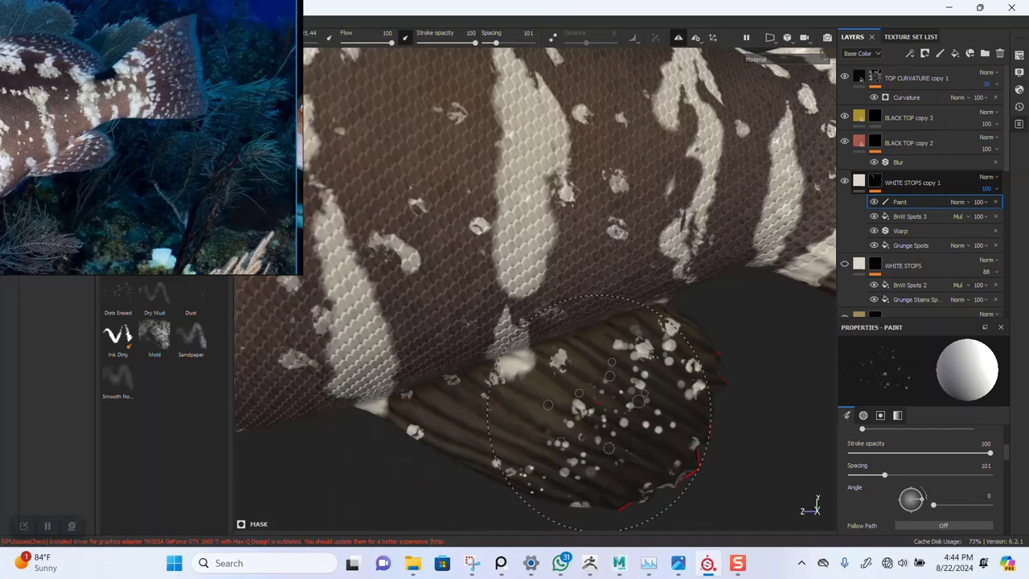
# - Compare the spots on the fish's fins, body and head with the tail and head areas of the reference photo
pyautogui.keyDown('alt'); pyautogui.moveTo(599, 413); pyautogui.dragTo(534, 181, button='right'); pyautogui.keyUp('alt')
pyautogui.keyDown('alt'); pyautogui.moveTo(533, 182); pyautogui.dragTo(556, 218, button='middle'); pyautogui.keyUp('alt')
pyautogui.keyDown('alt'); pyautogui.moveTo(555, 218); pyautogui.dragTo(531, 360, button='right'); pyautogui.keyUp('alt')
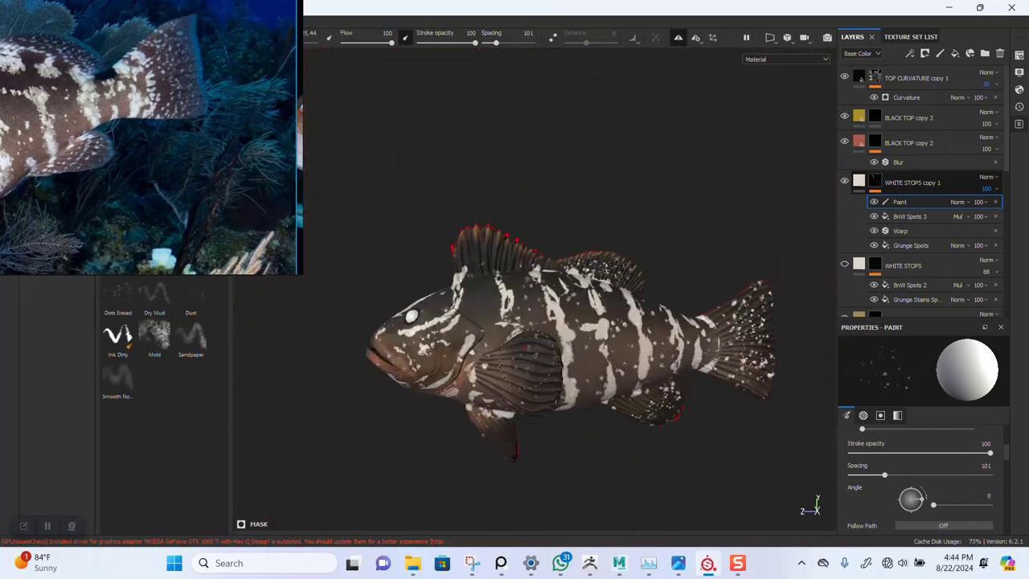
pyautogui.scroll(3, 524, 410)
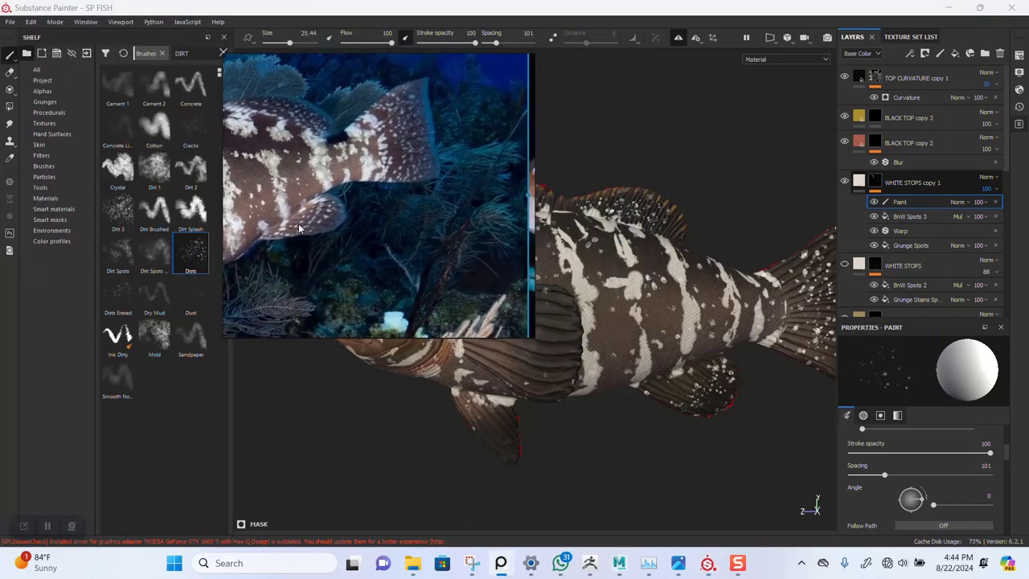
pyautogui.moveTo(406, 220); pyautogui.dragTo(515, 182, button='middle')
pyautogui.moveTo(396, 232); pyautogui.dragTo(247, 219, button='right')
pyautogui.keyDown('alt'); pyautogui.moveTo(555, 358); pyautogui.dragTo(578, 324); pyautogui.keyUp('alt')
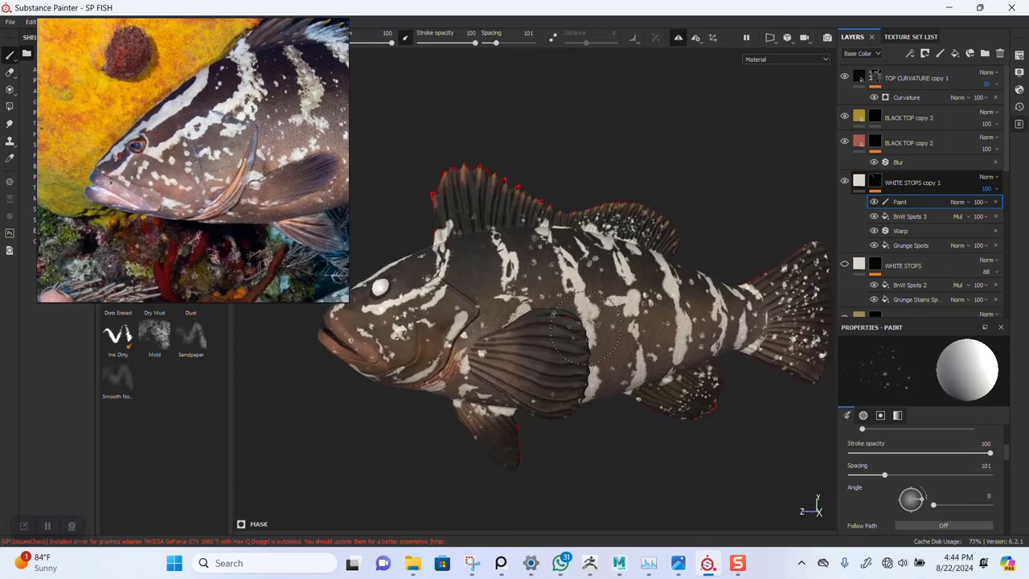
pyautogui.keyDown('alt'); pyautogui.moveTo(573, 347); pyautogui.dragTo(565, 356); pyautogui.keyUp('alt')
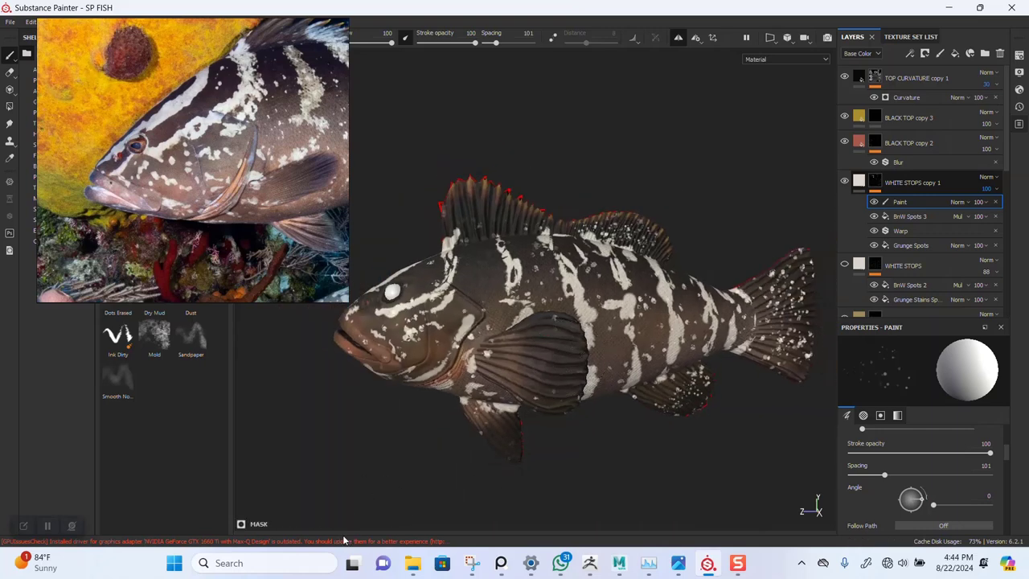
pyautogui.scroll(1, 457, 369)
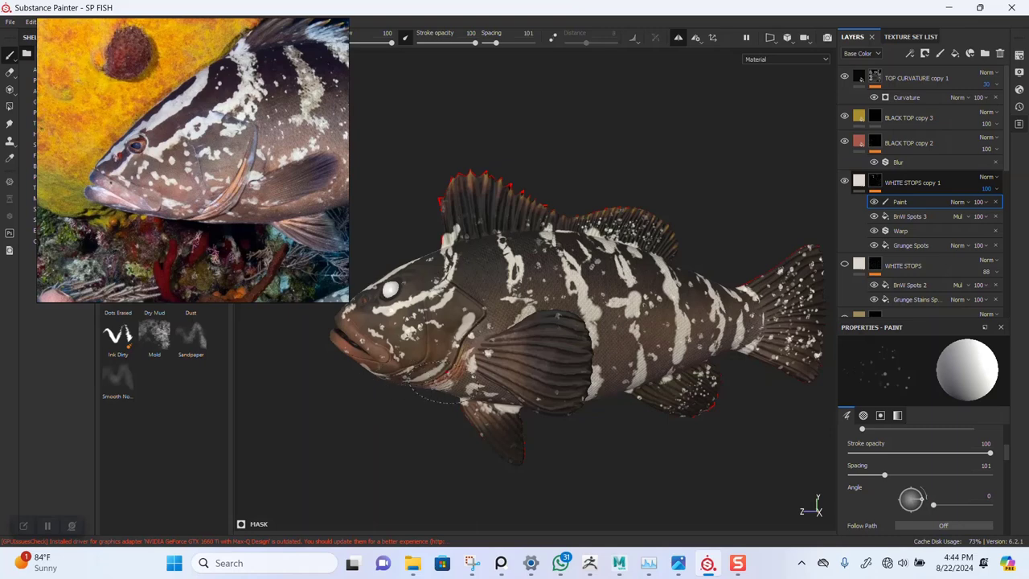
pyautogui.keyDown('alt'); pyautogui.moveTo(576, 348); pyautogui.dragTo(528, 348); pyautogui.keyUp('alt')
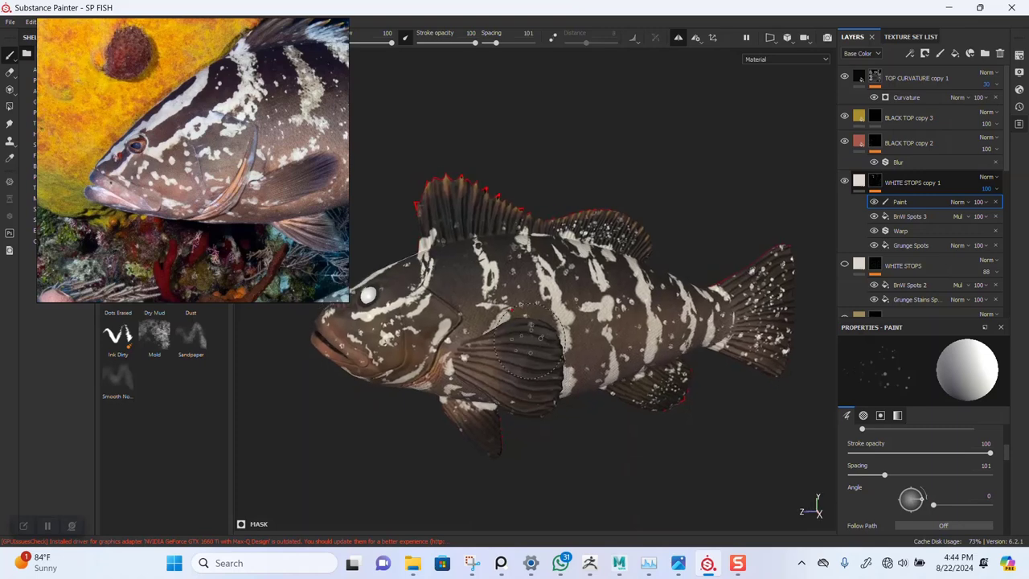